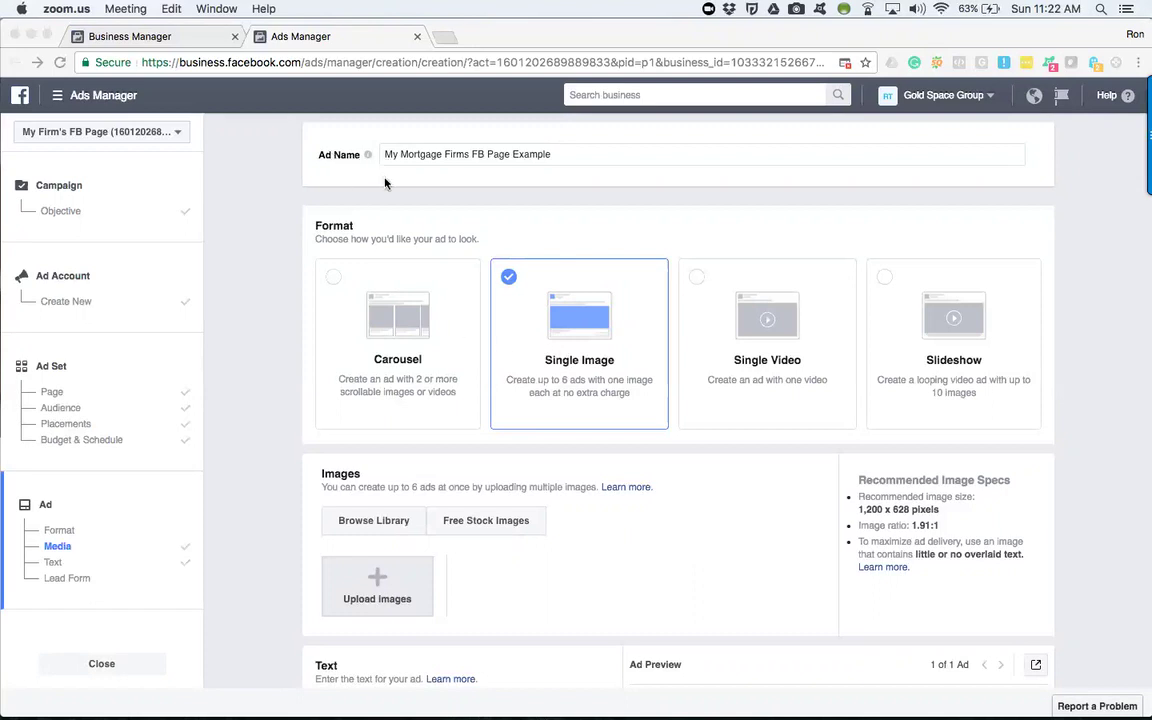
- Examine the Ad Name field and the help note explaining where the ad name is used
click(385, 147)
shift+click(551, 152)
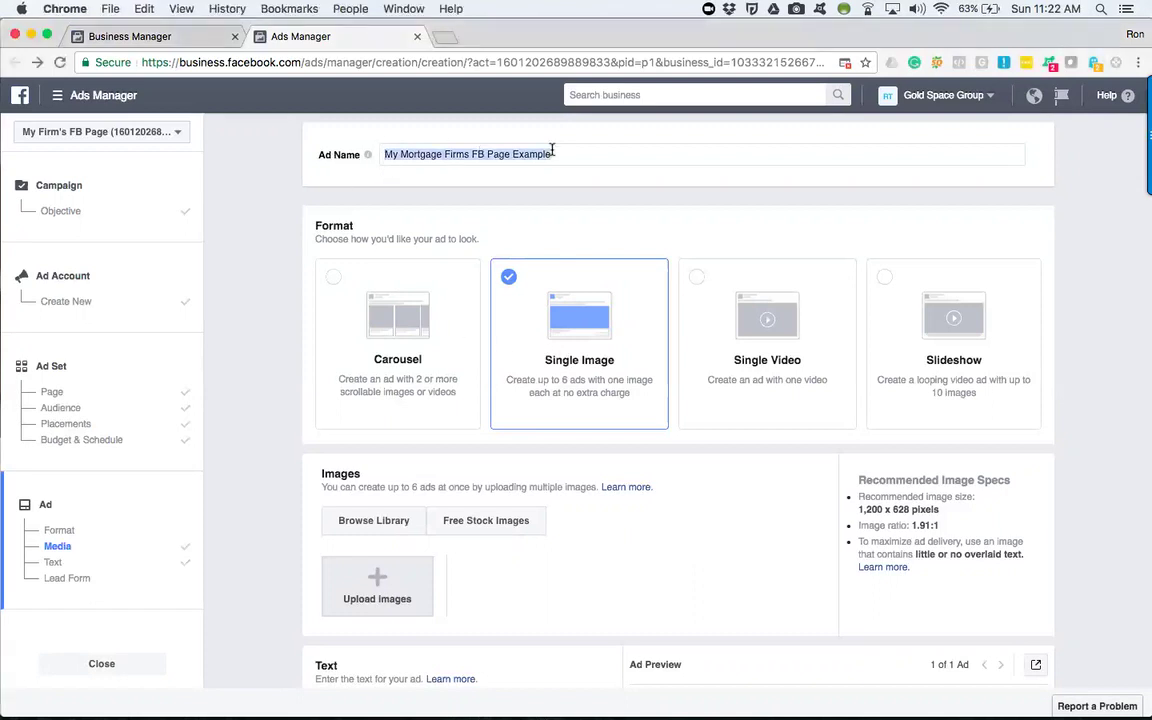
drag(388, 153, 577, 153)
click(552, 153)
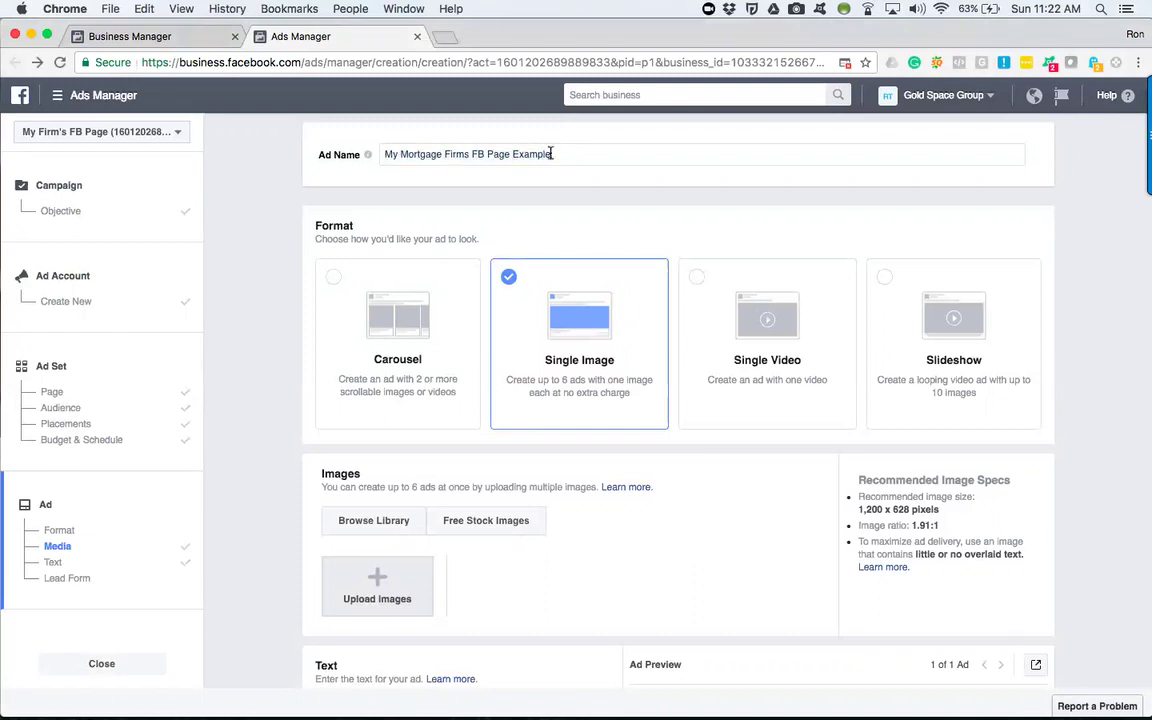
drag(552, 153, 375, 152)
mouse_move(368, 154)
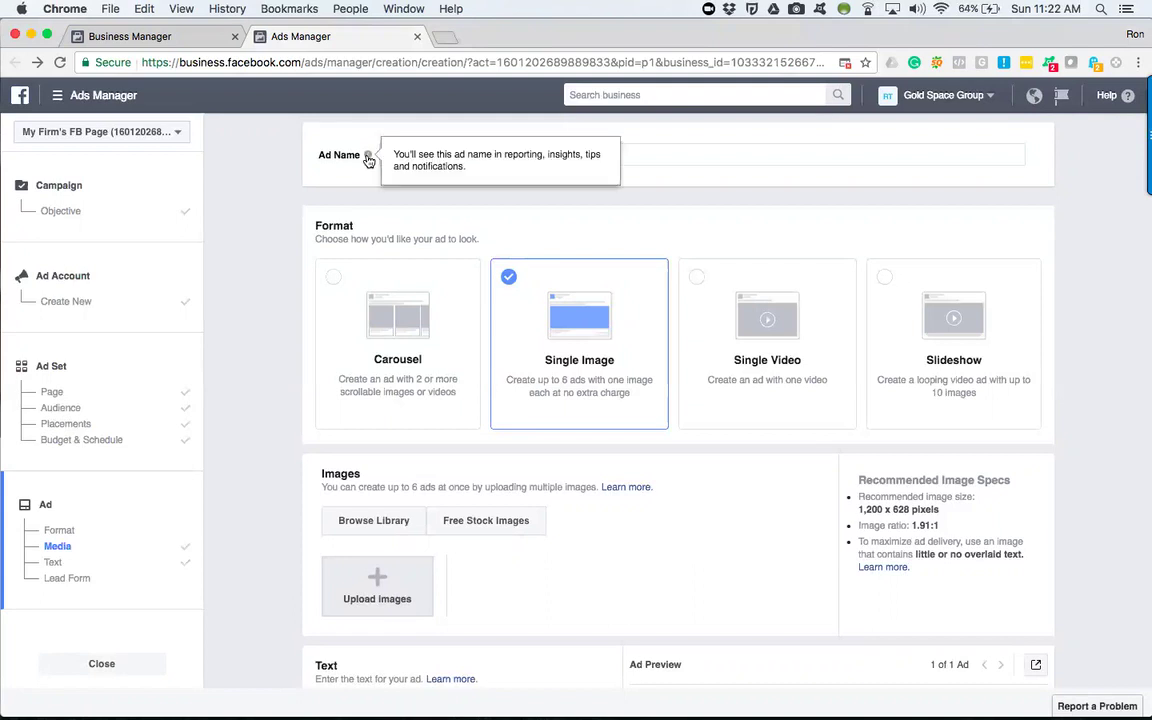
click(685, 185)
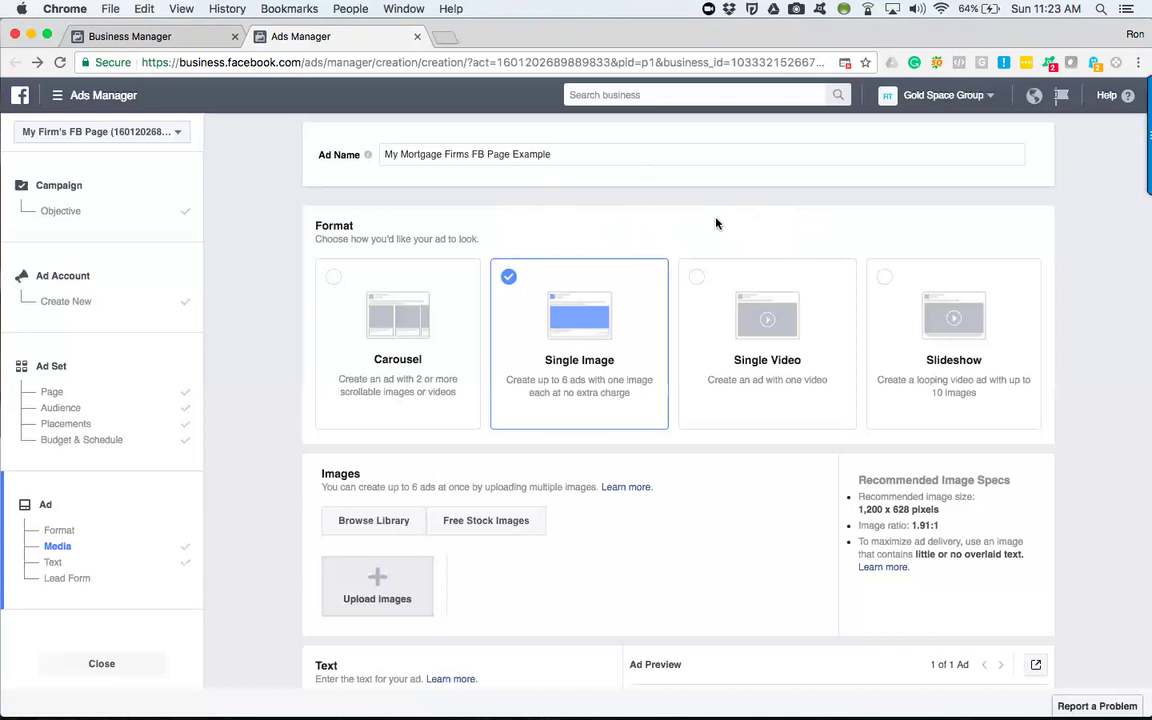
click(597, 153)
- Upload the image file "1. Orange Barn.png" from the Downloads folder to the ad's images
scroll(288, 543, down, 1)
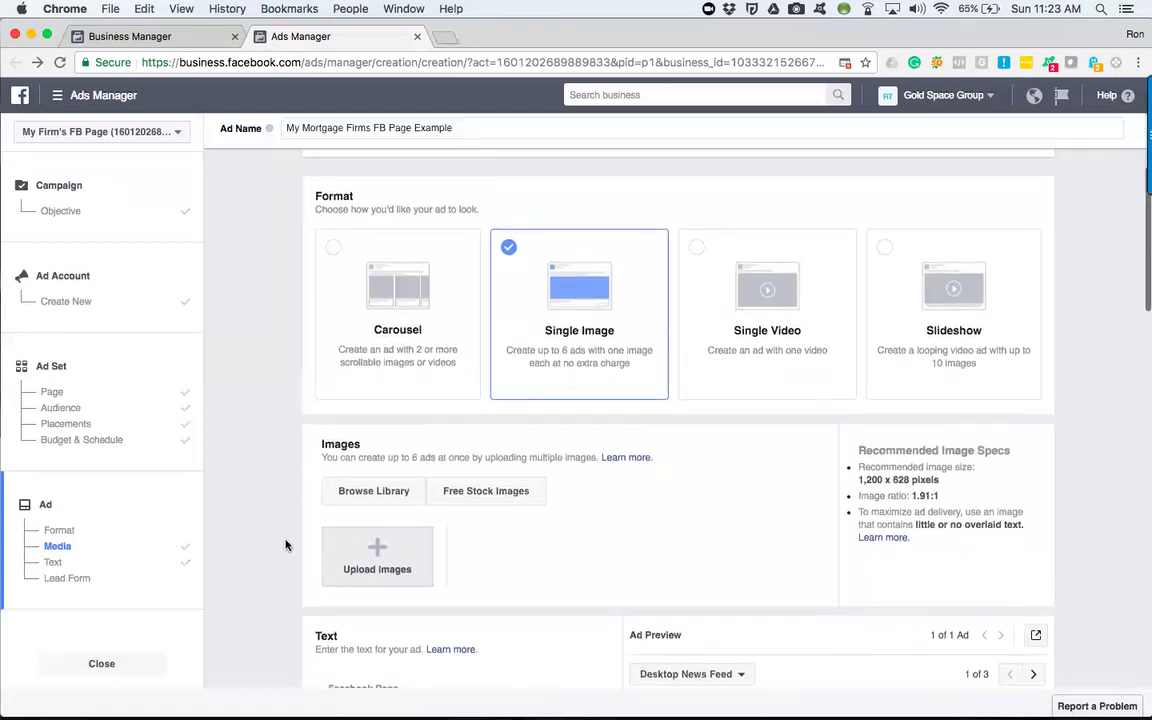
scroll(285, 544, down, 1)
scroll(285, 544, down, 2)
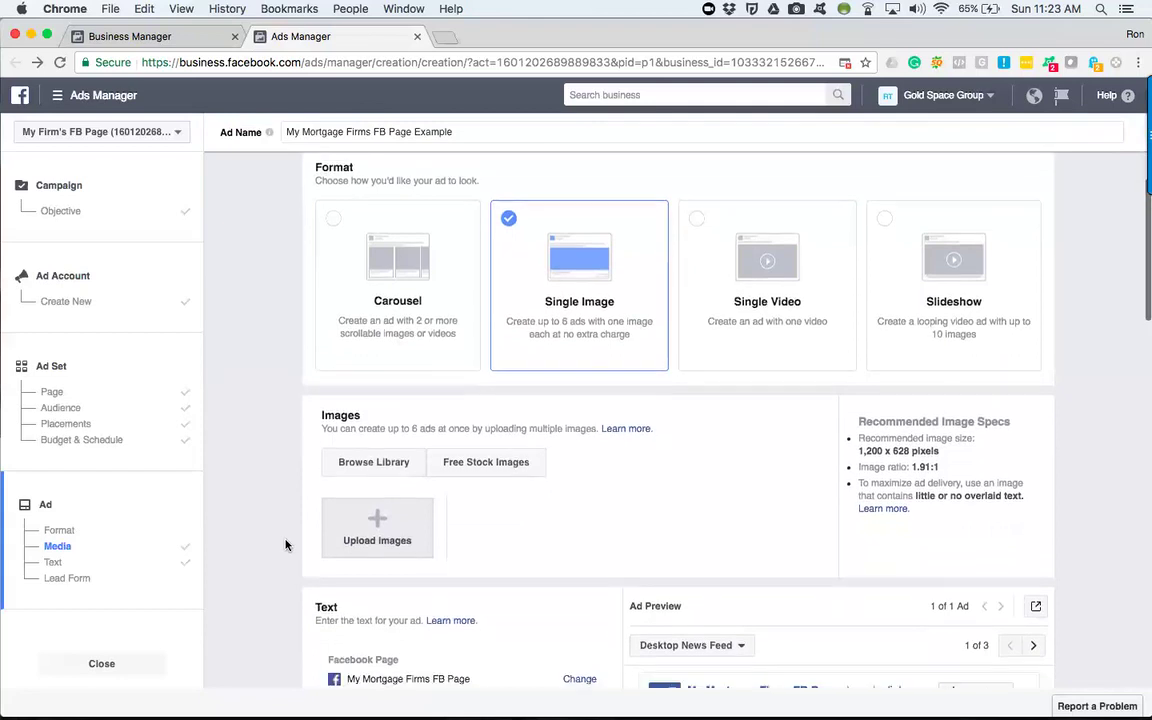
click(386, 508)
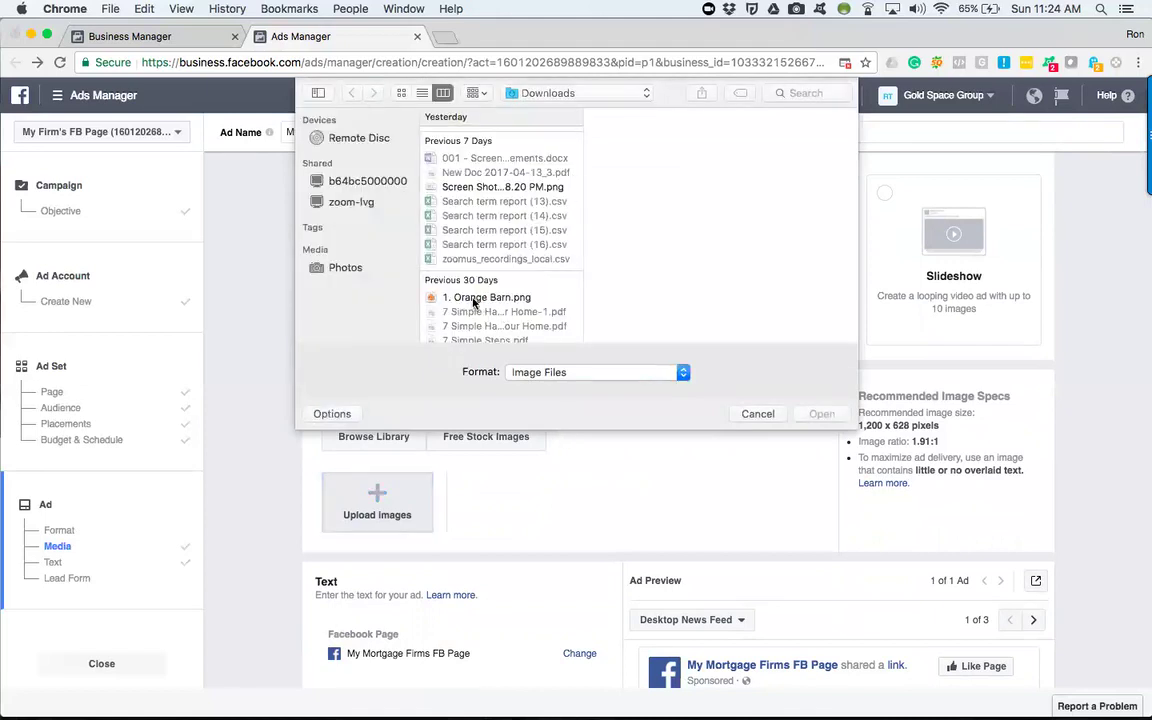
click(445, 298)
click(821, 414)
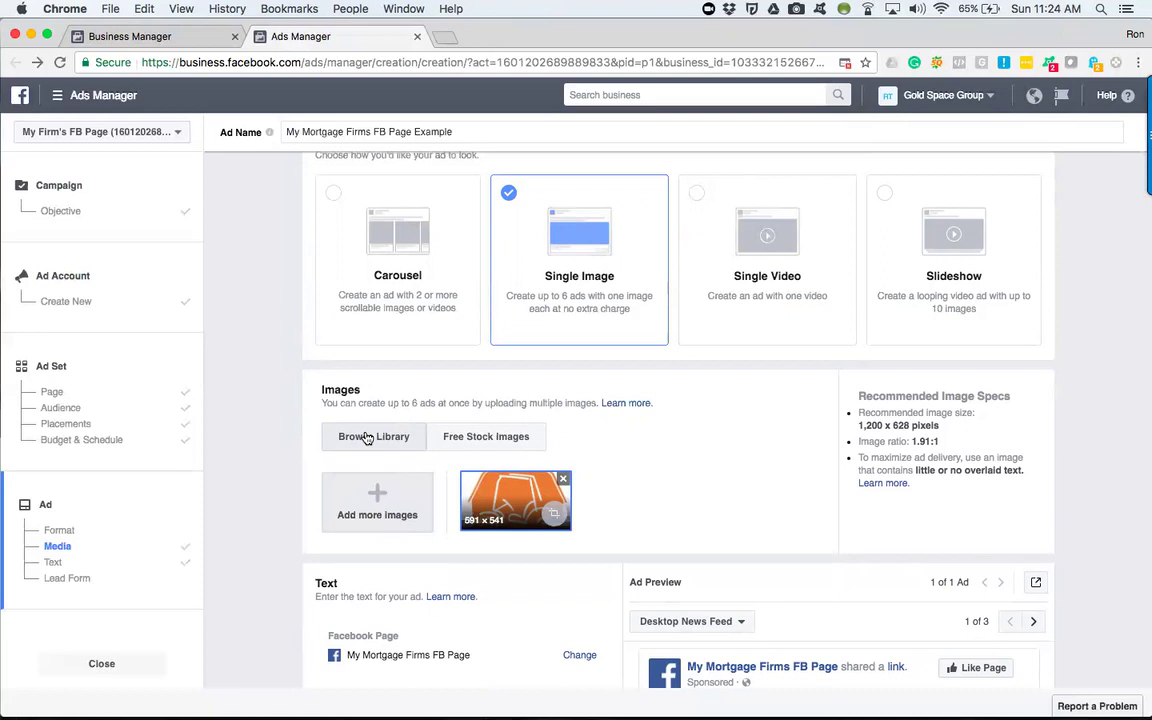
- Search the stock images for "house" and add the photo of the dark craftsman-style home with white trim to the ad's images
click(368, 438)
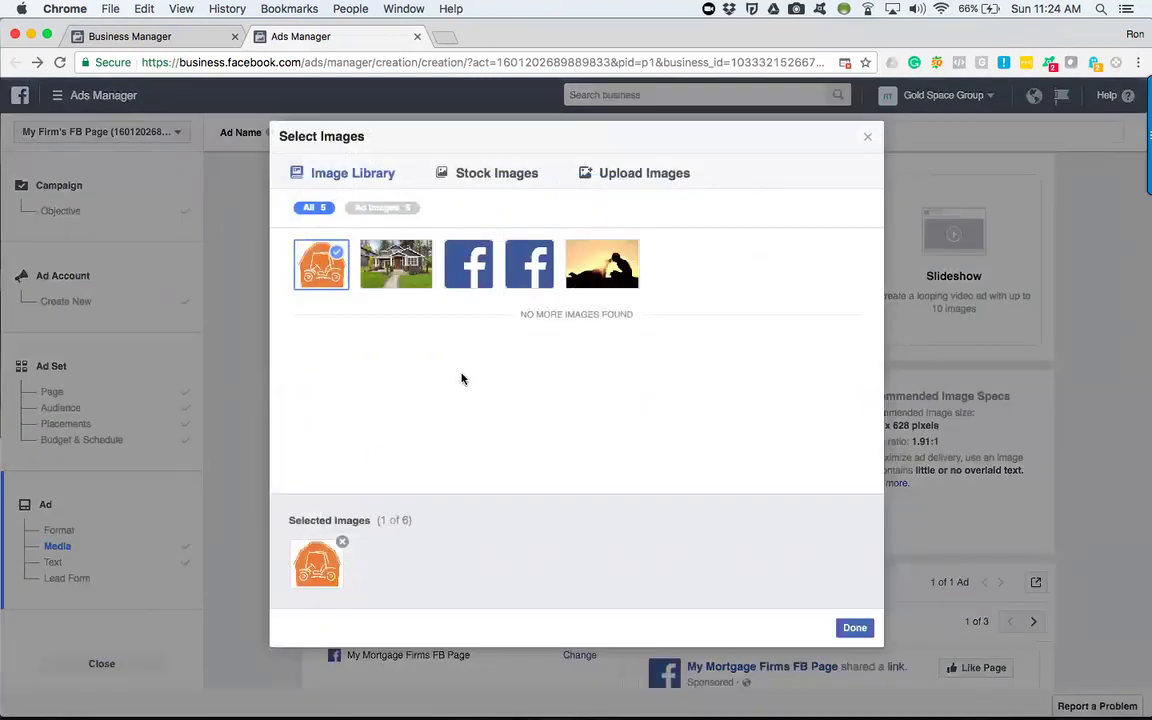
click(504, 185)
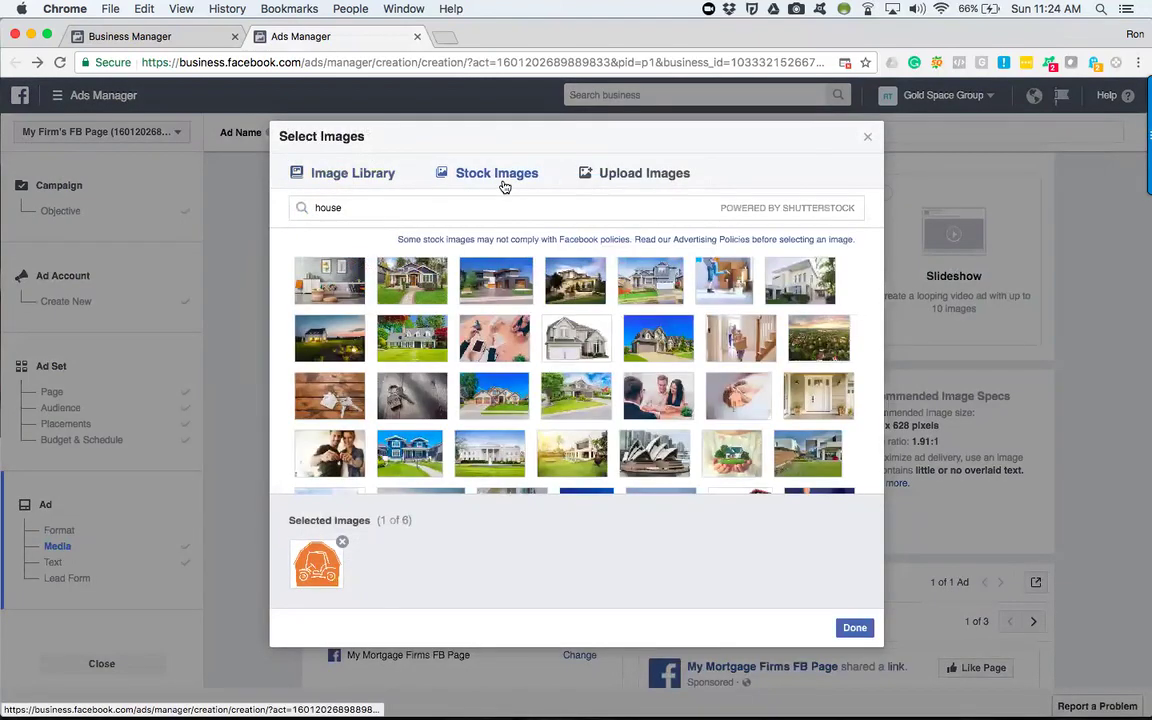
click(429, 209)
text(hous)
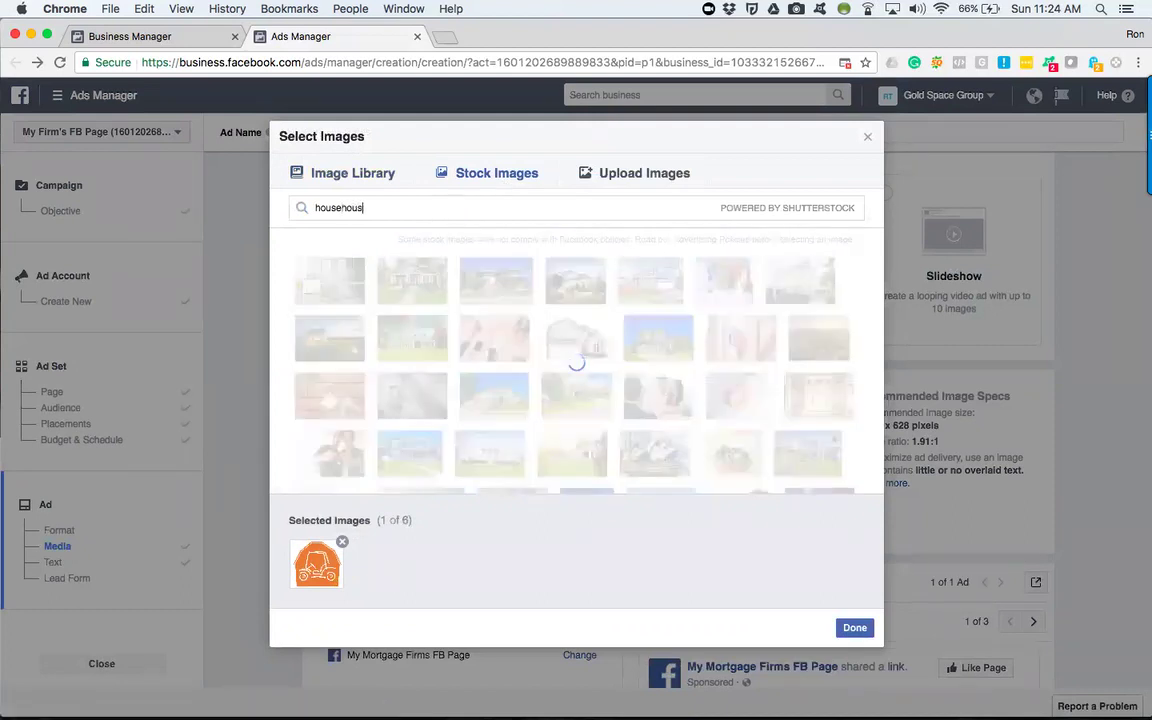
text(e)
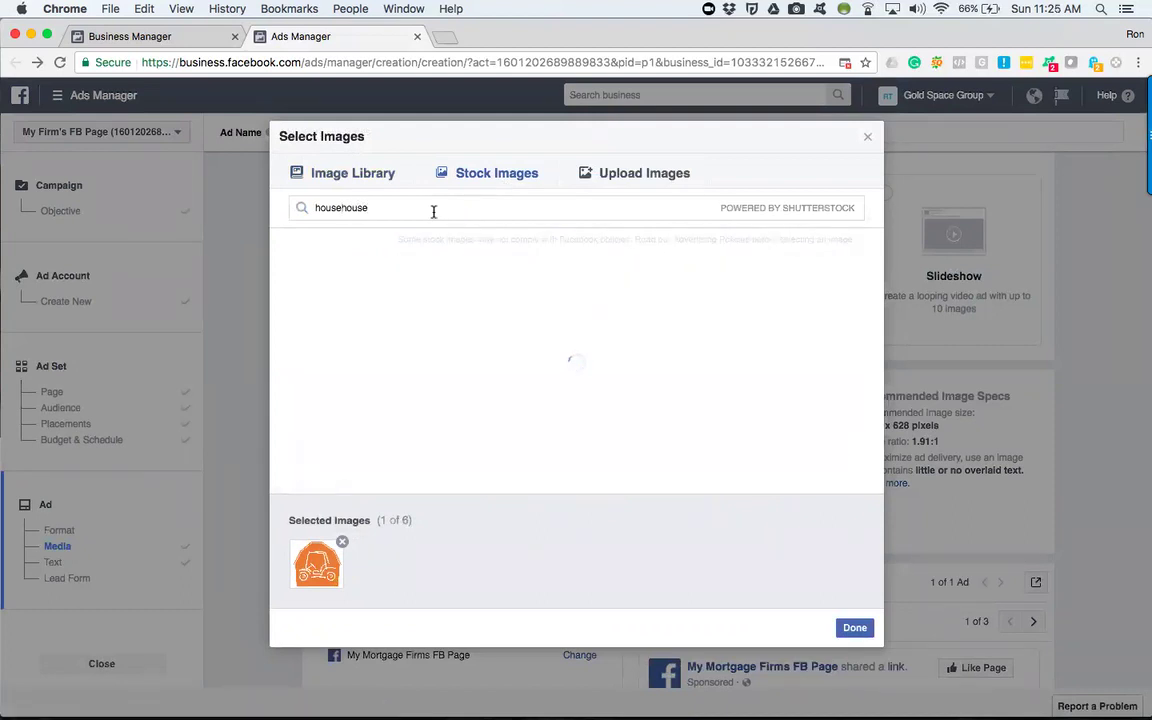
double_click(374, 207)
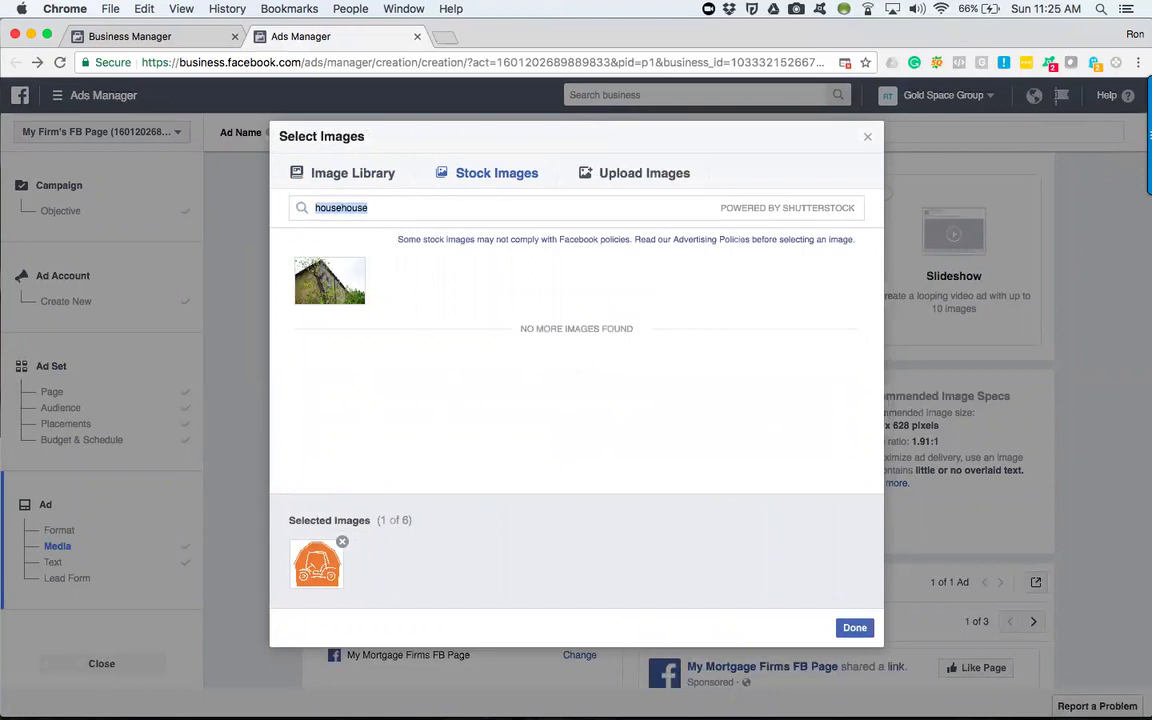
text(house)
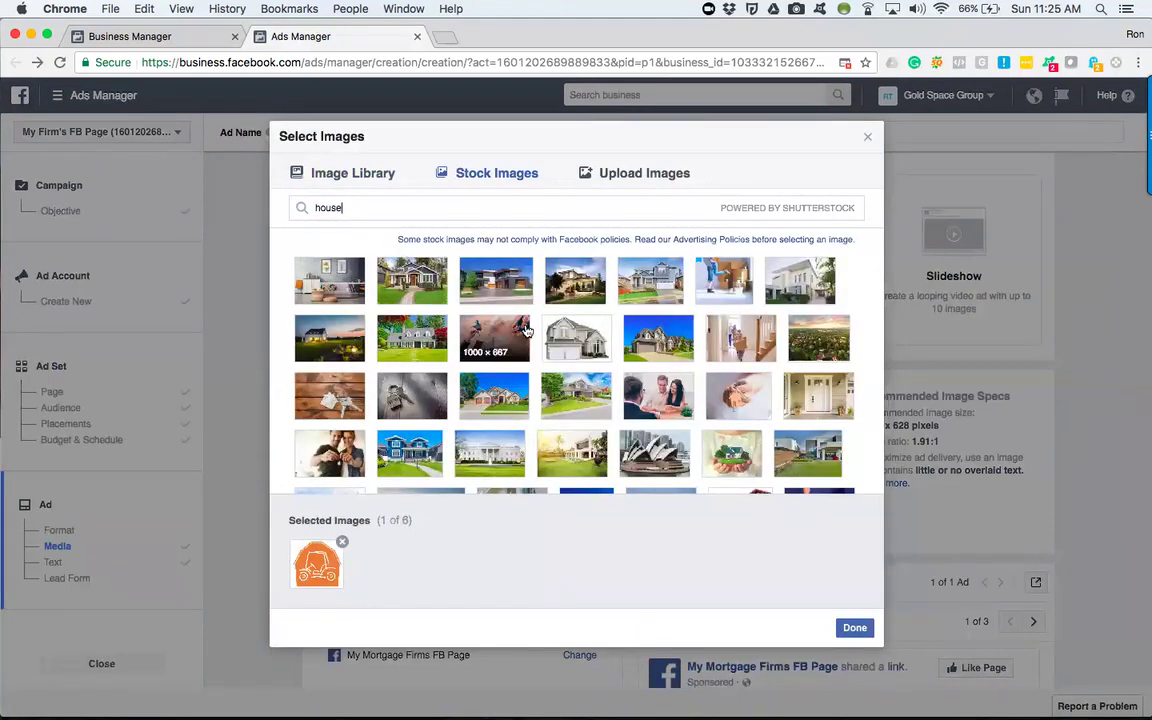
click(425, 285)
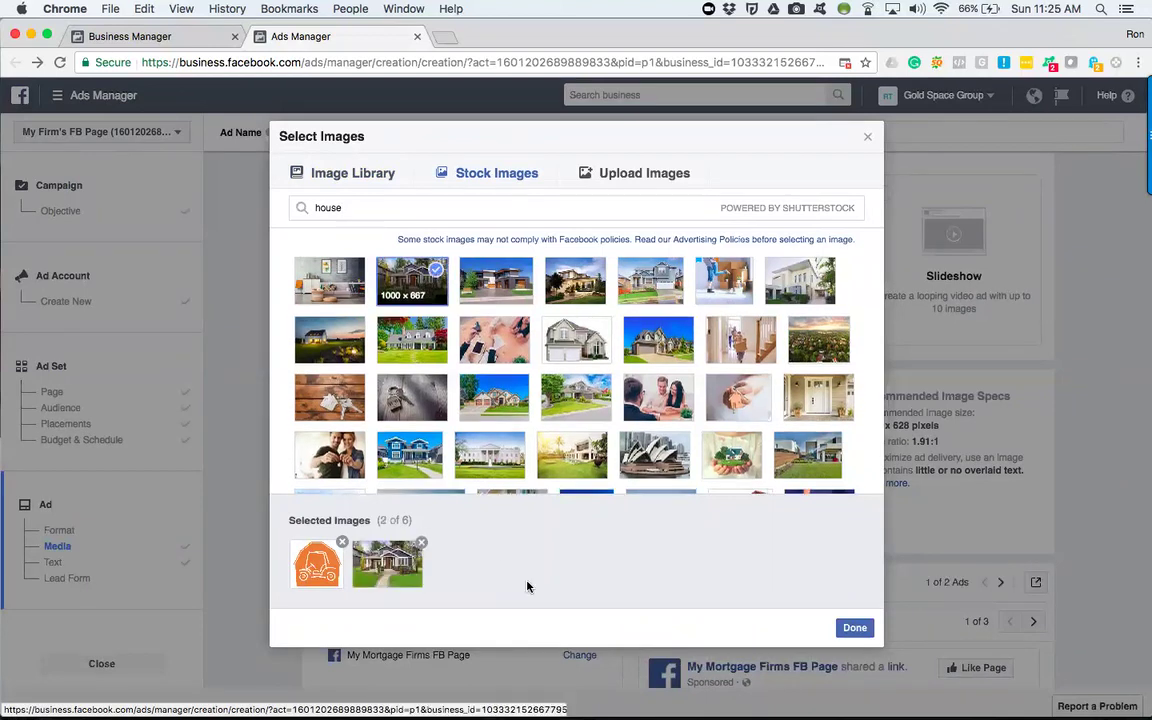
click(852, 630)
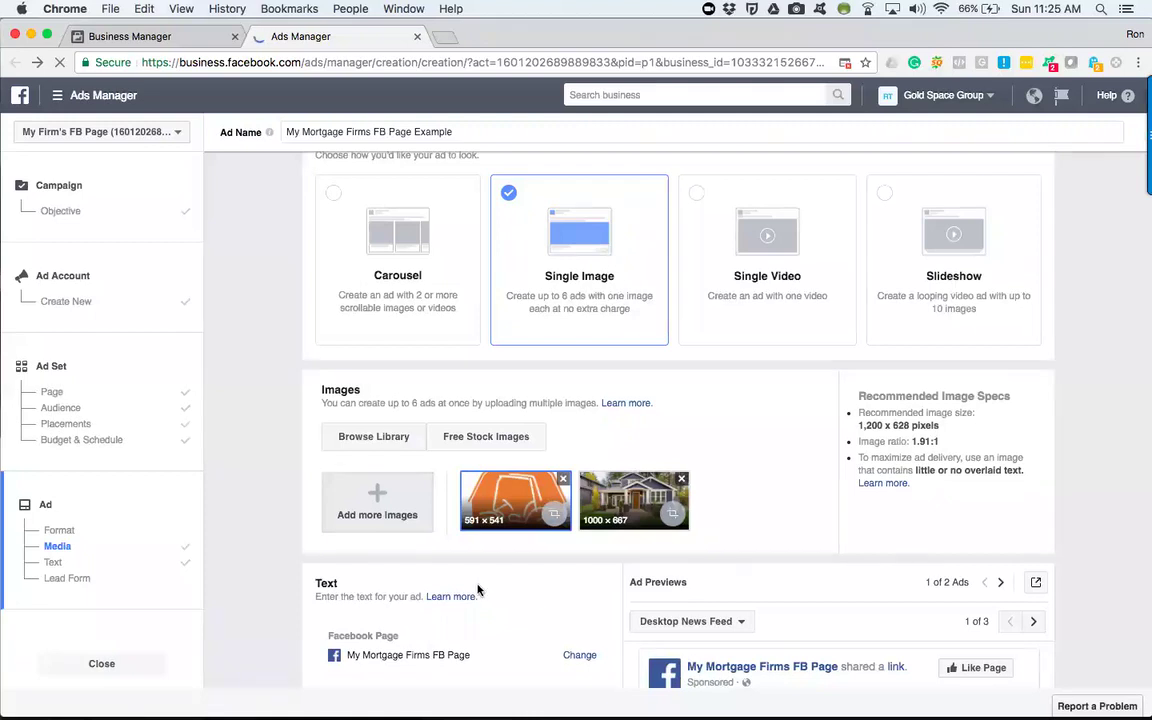
- Preview the ad version that uses the house photo in the desktop news feed
scroll(304, 560, down, 1)
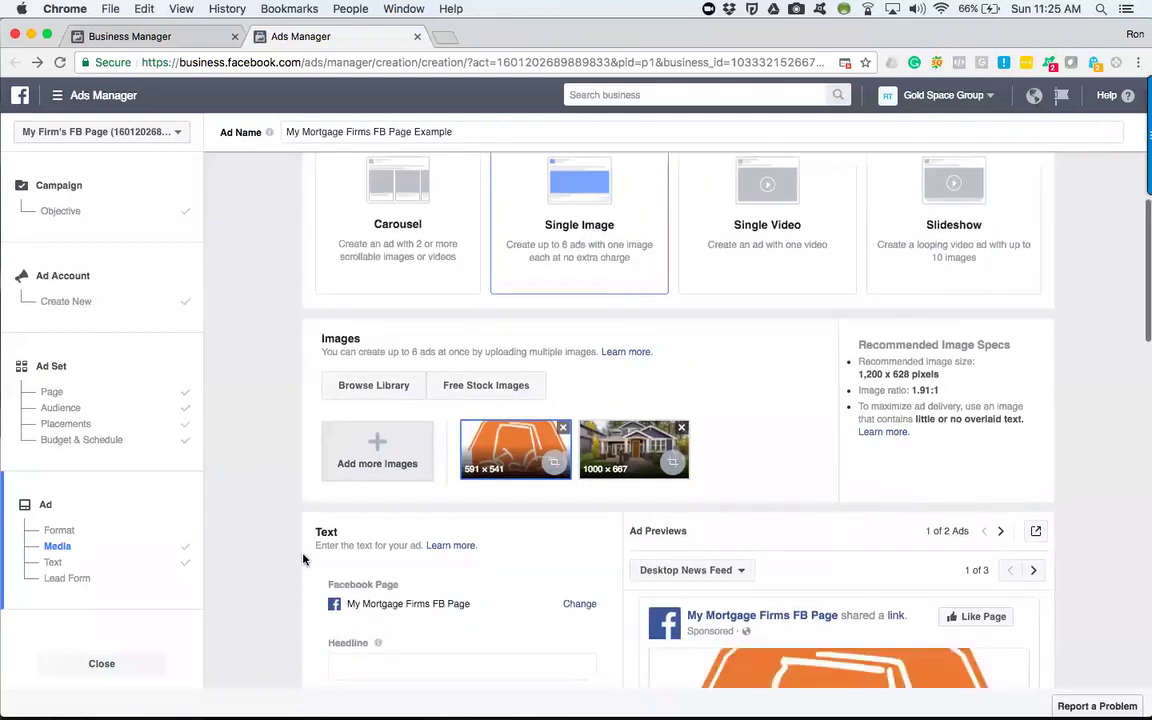
scroll(304, 560, down, 3)
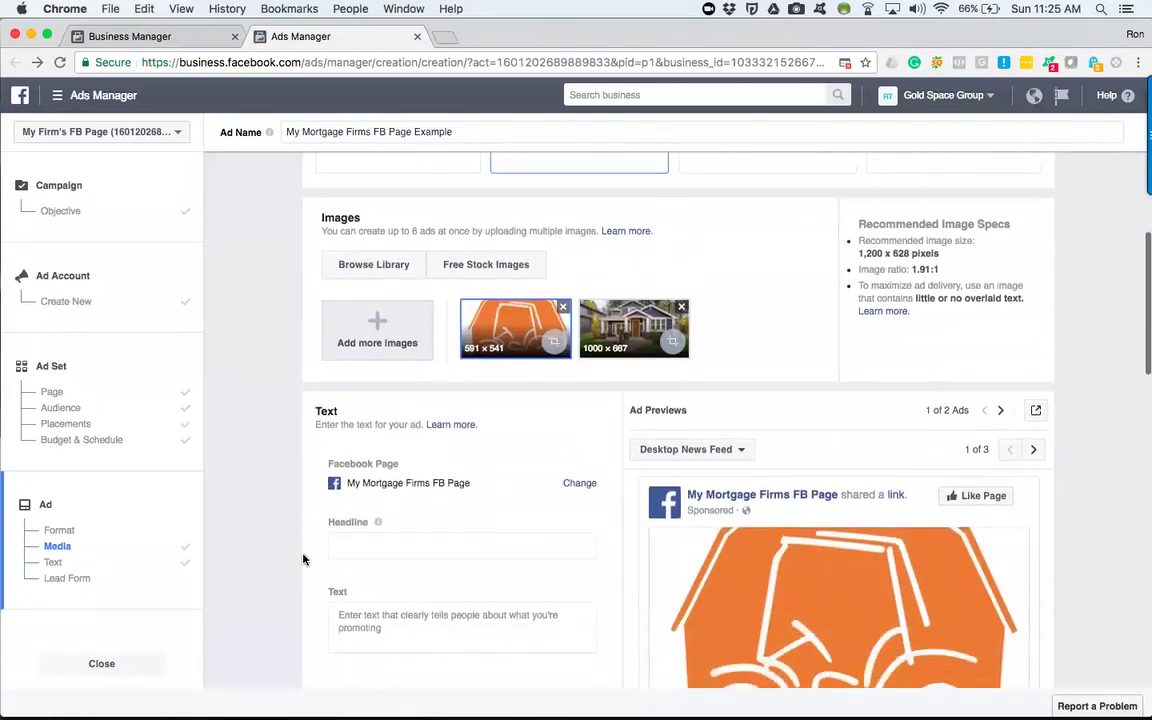
click(625, 322)
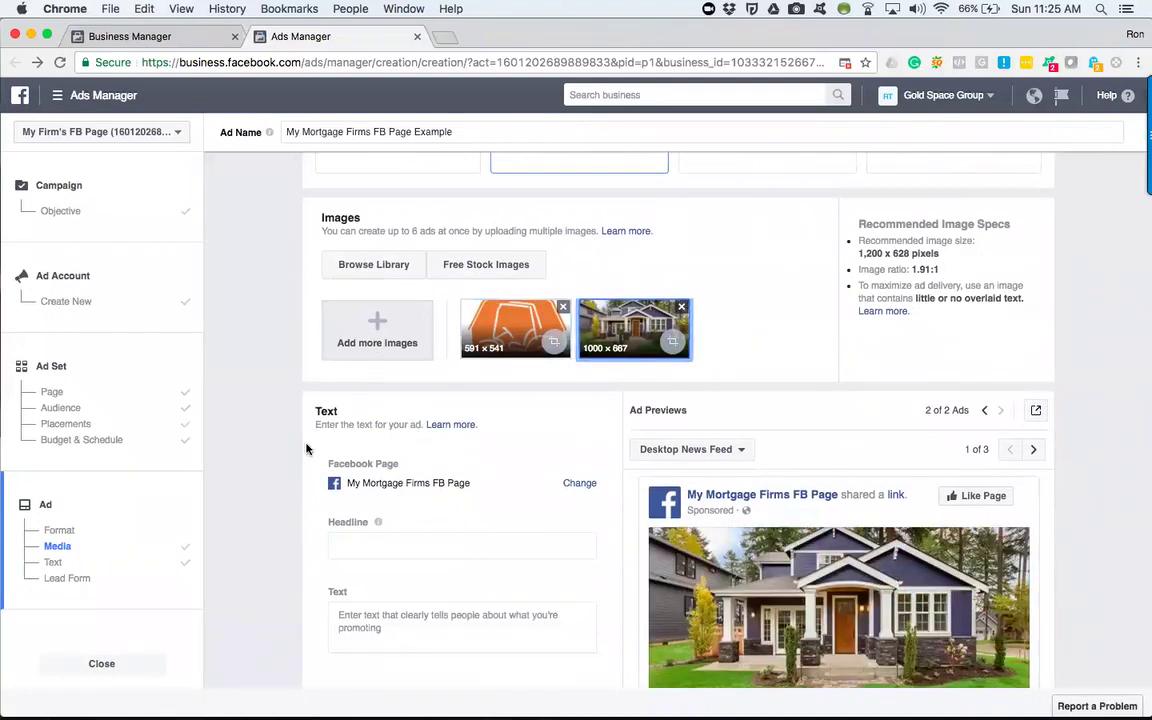
mouse_move(828, 519)
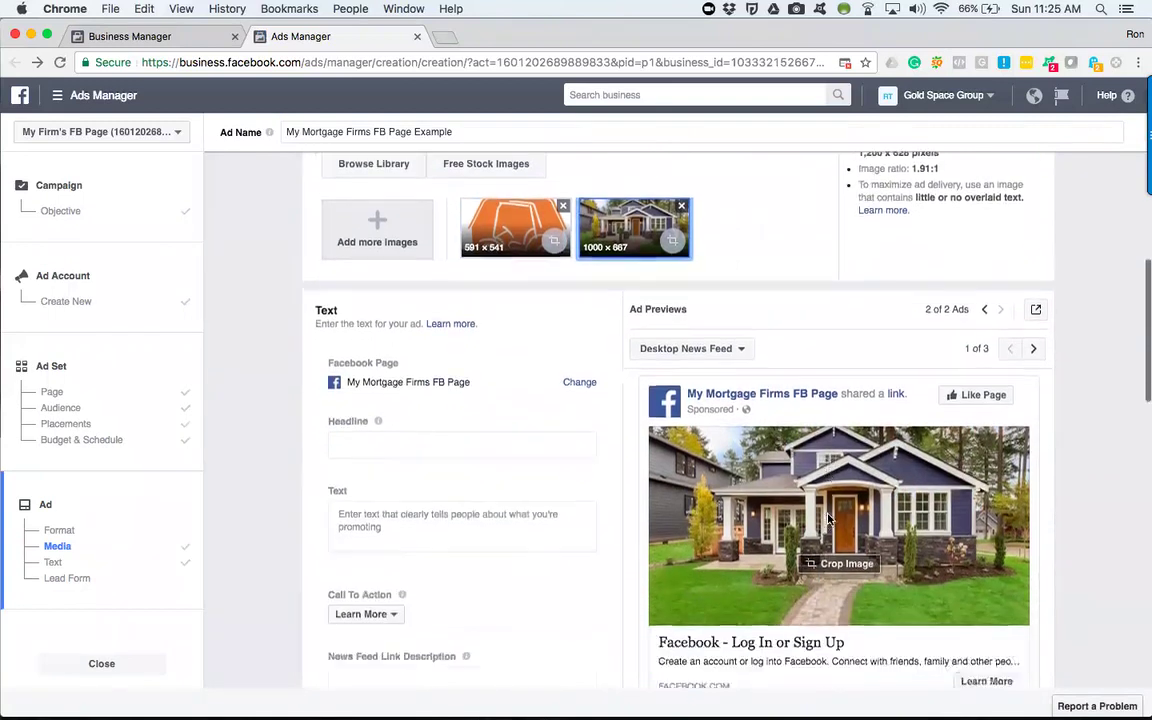
scroll(828, 518, down, 1)
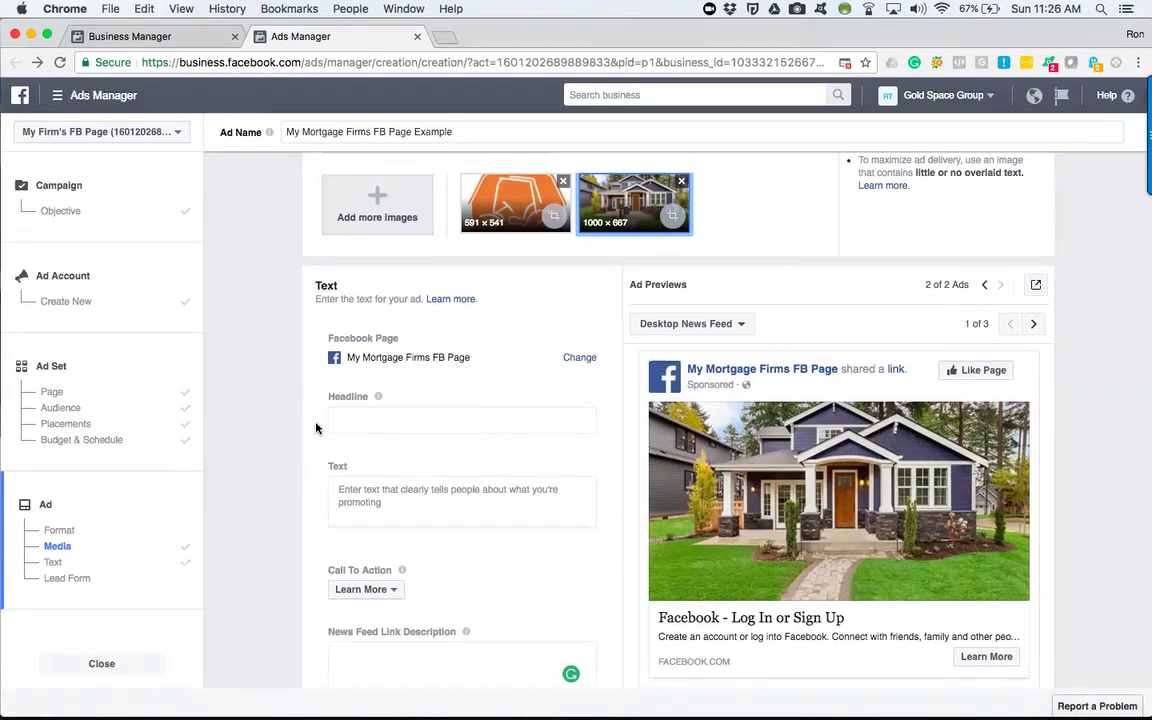
mouse_move(776, 492)
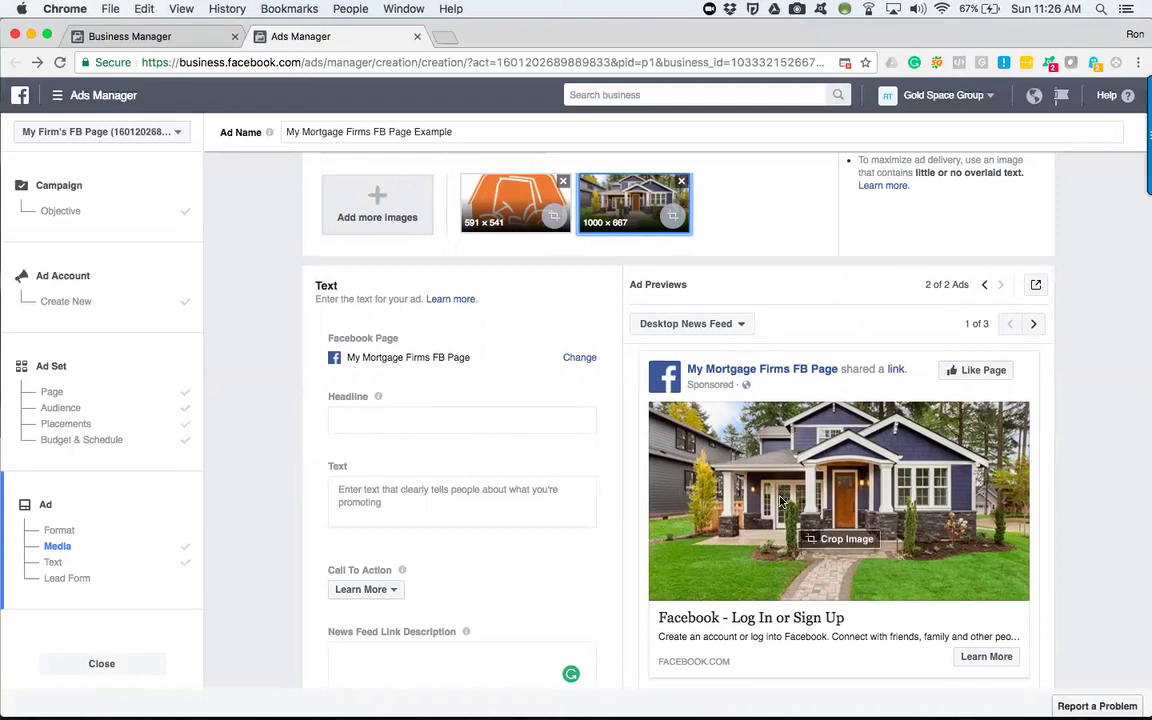
- Enter "Your Headline Here" as the ad's headline and "Your Message Here" as its text
click(341, 424)
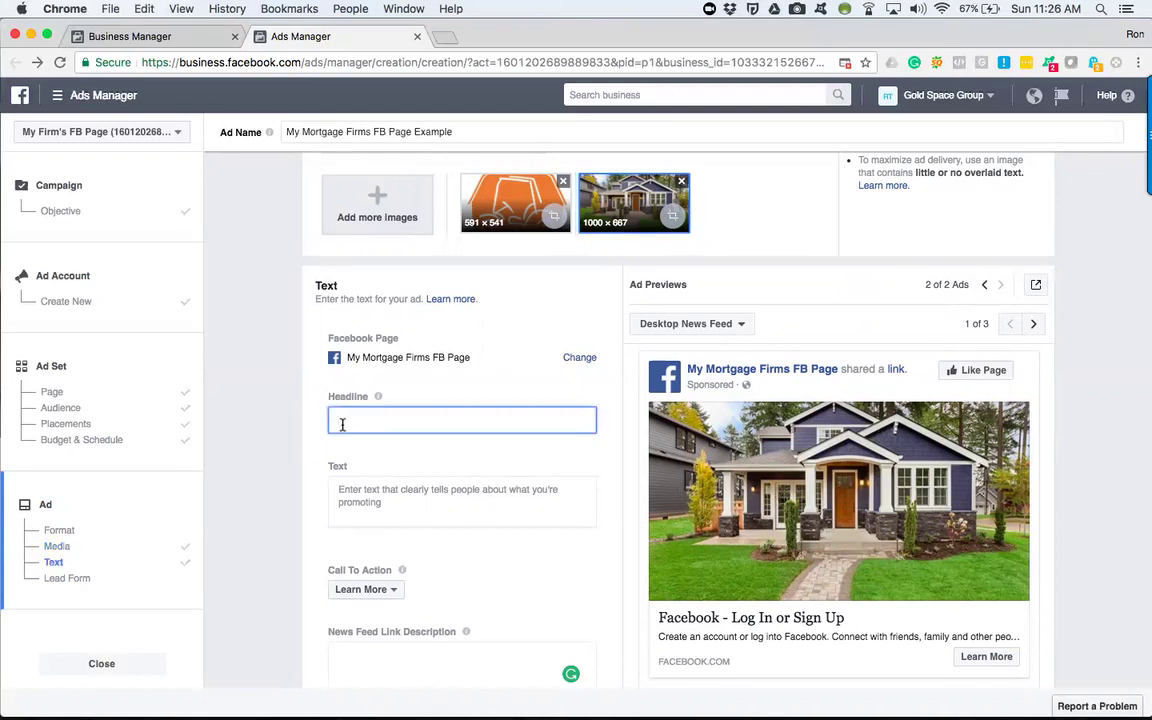
text(Your )
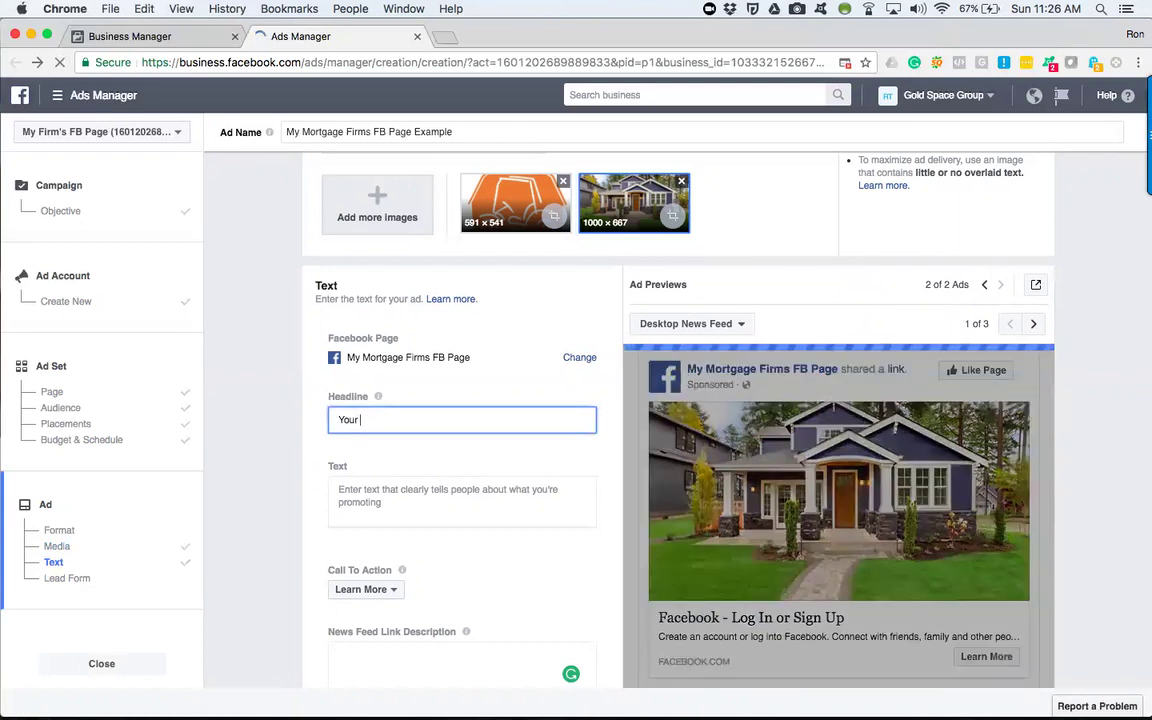
text(Headline)
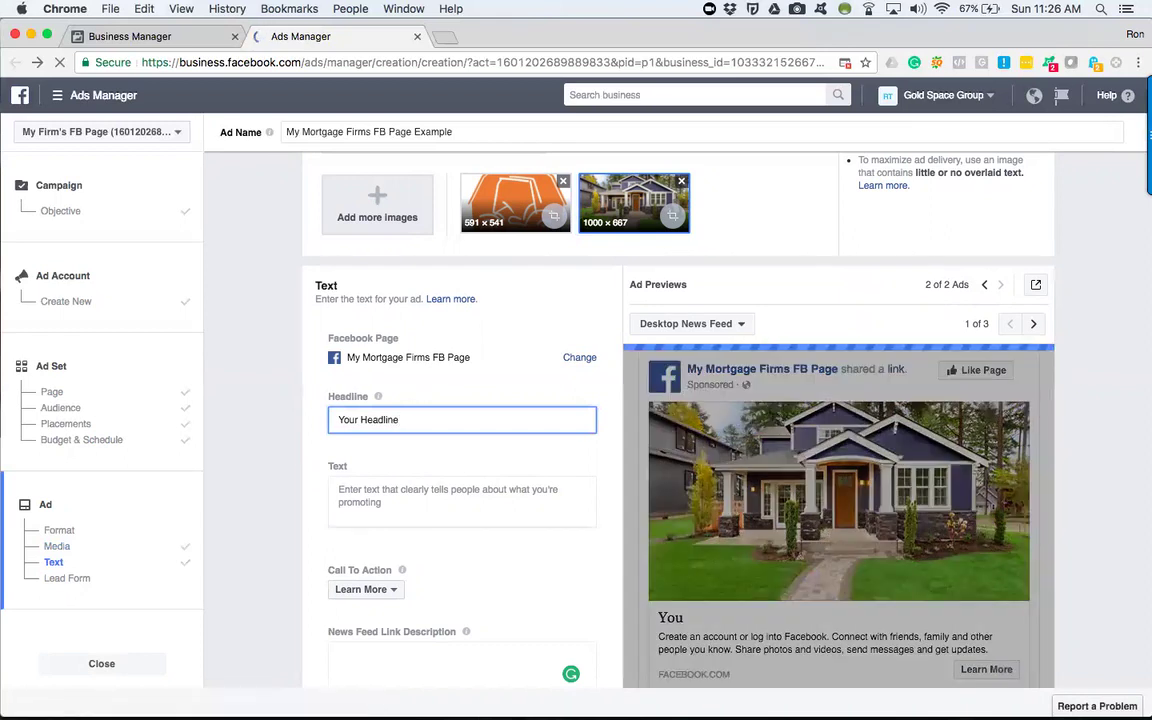
text( Here)
click(342, 490)
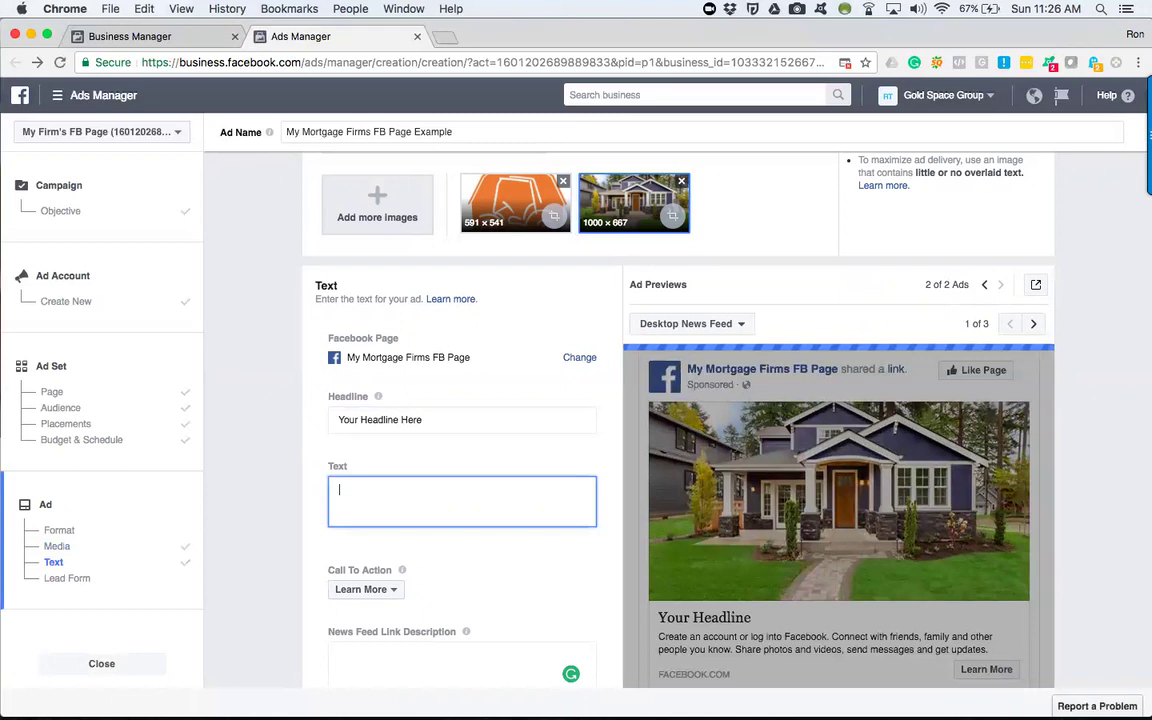
text(Your C)
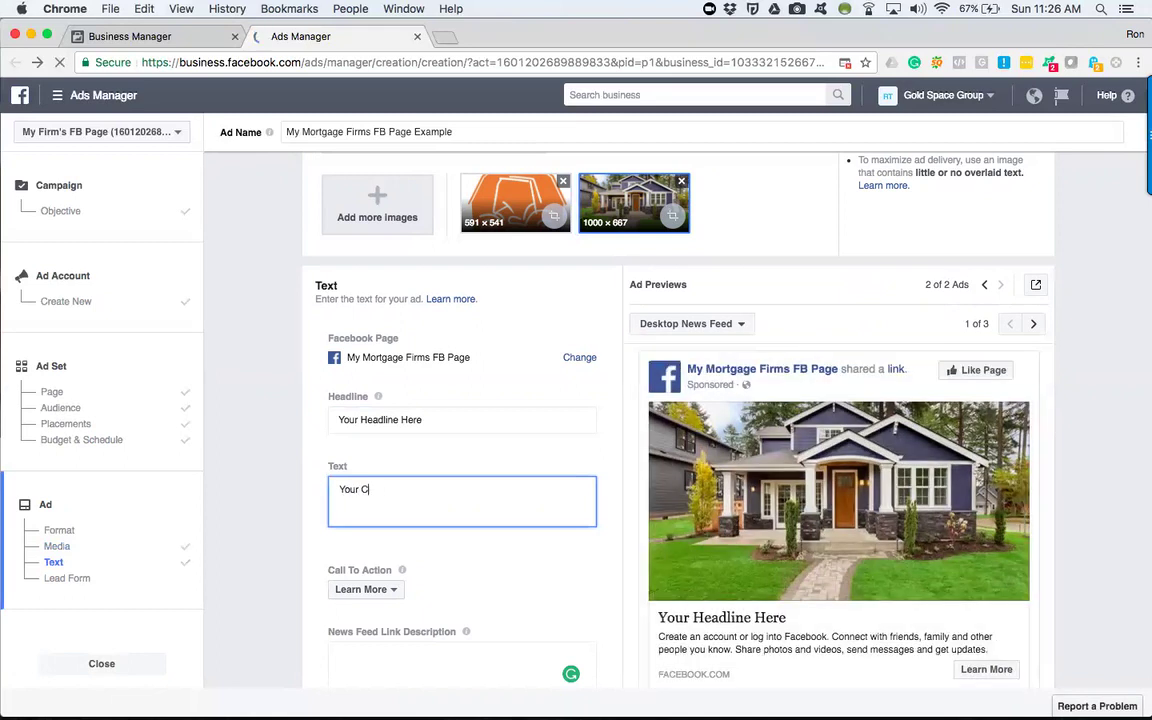
text(onMessage Here)
- Choose Learn More as the call to action and enter "More Enticing Information" as the news feed link description
scroll(385, 450, down, 5)
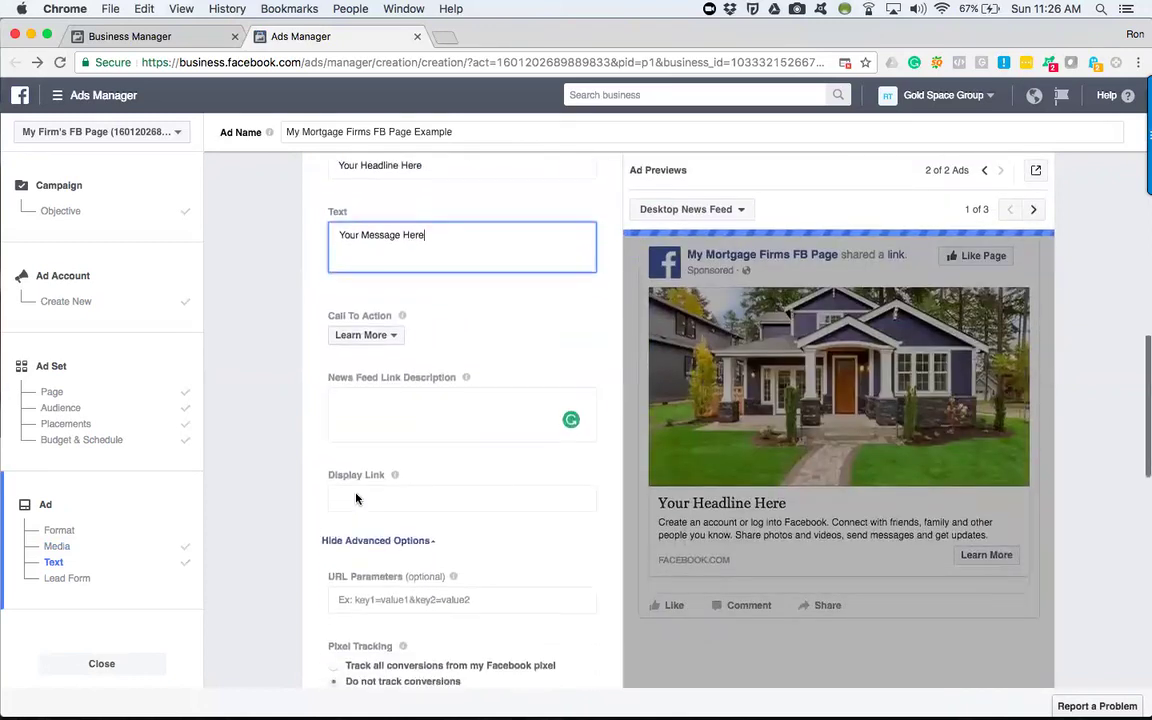
click(389, 332)
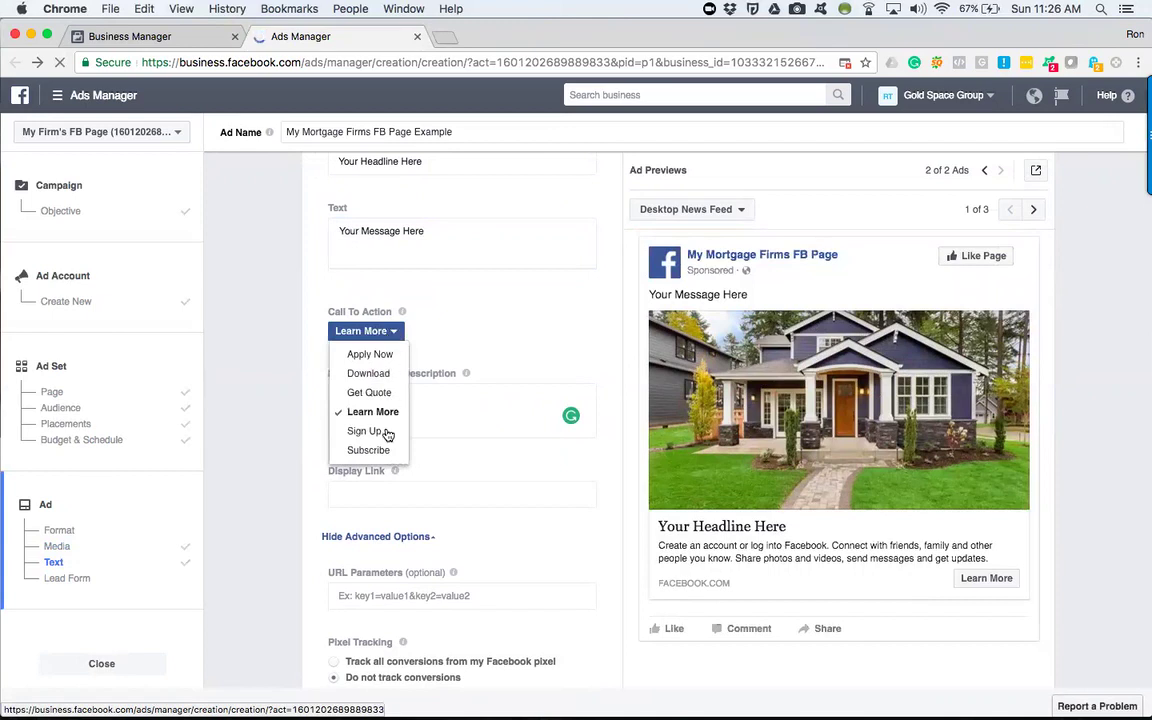
click(384, 411)
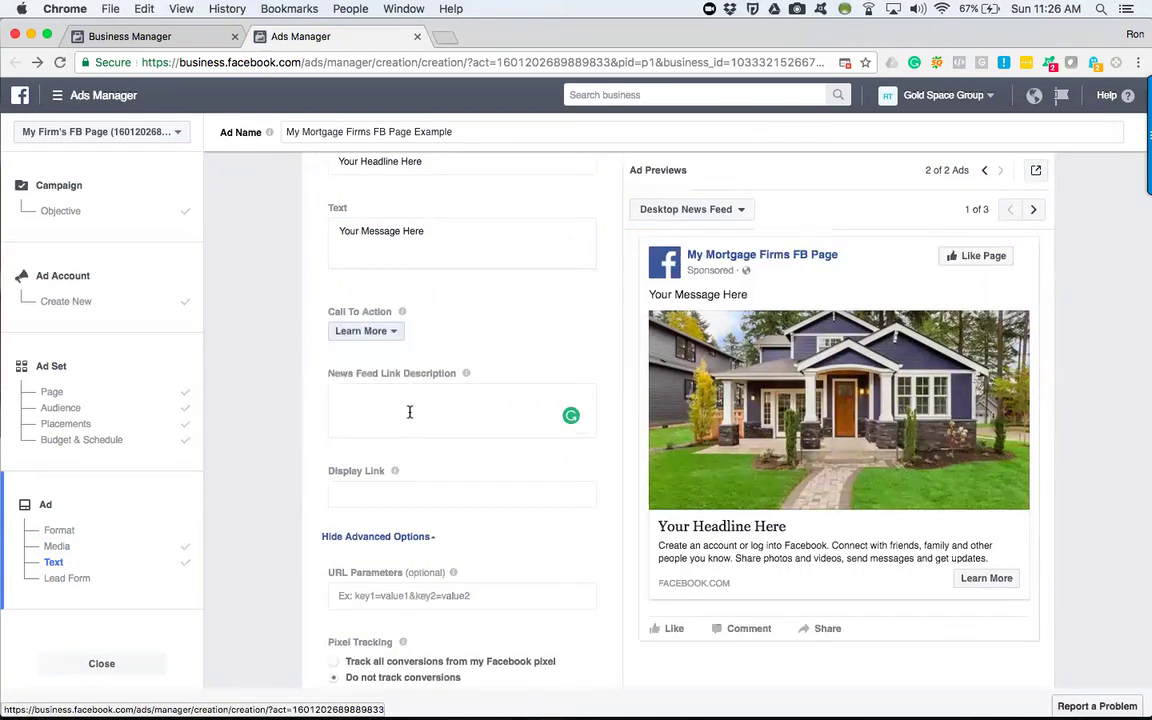
click(387, 410)
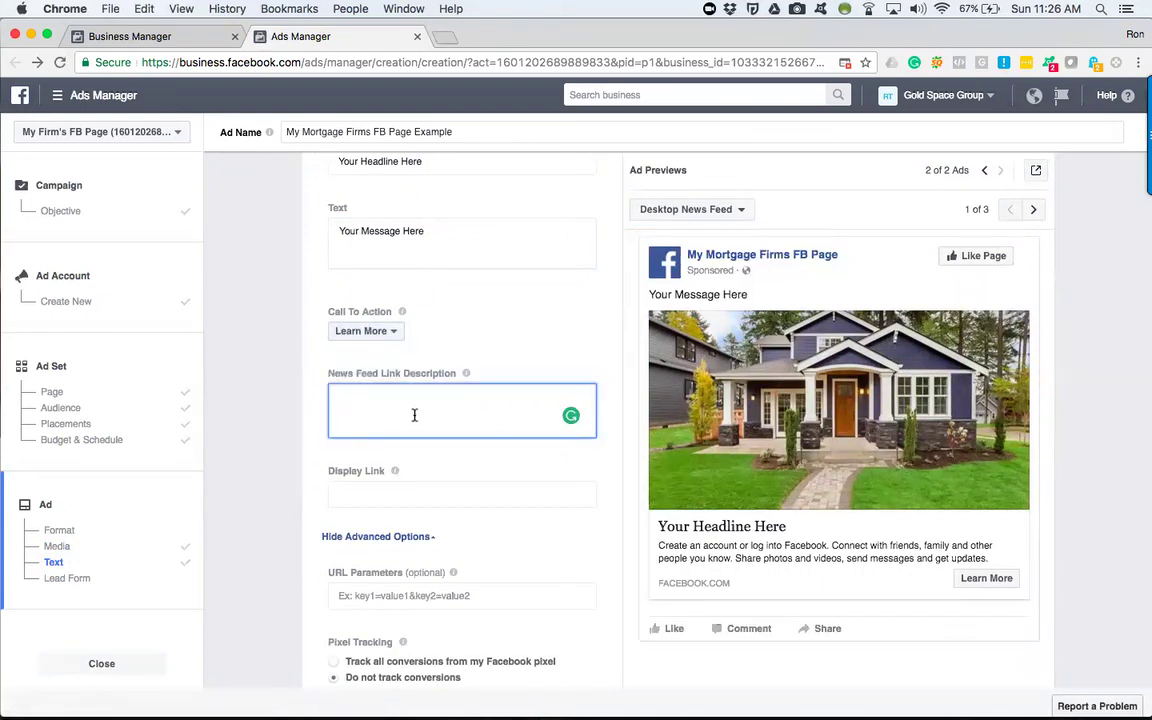
text(More Enticing I)
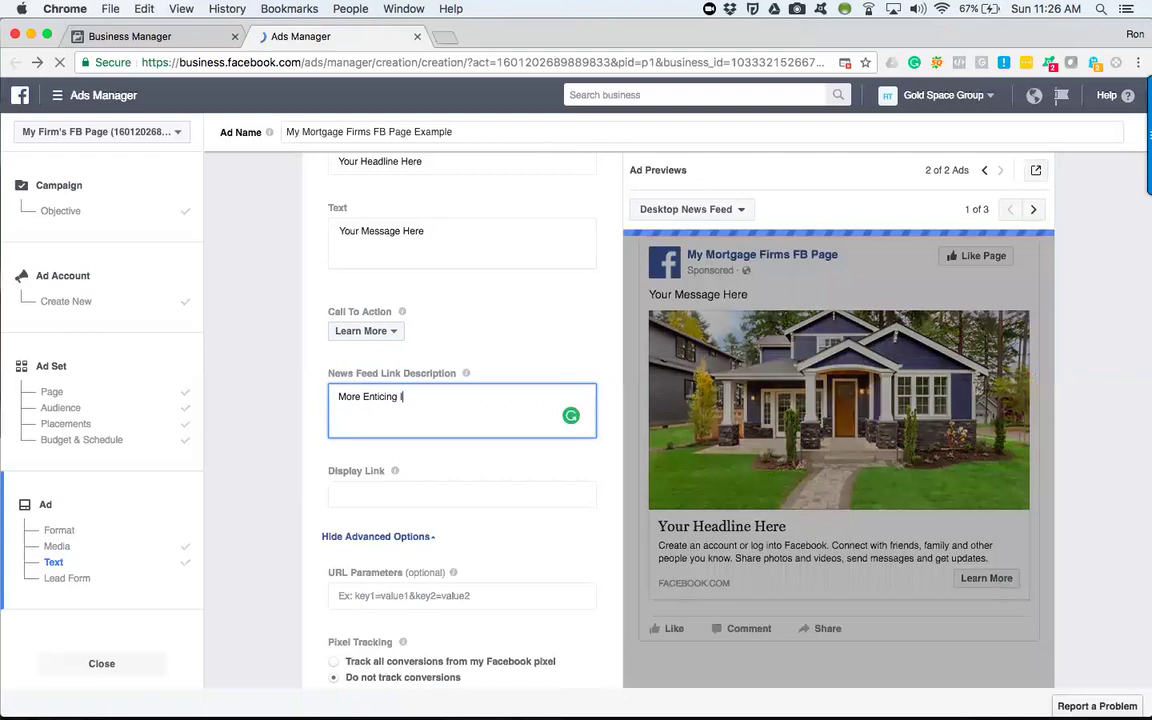
text(nformation)
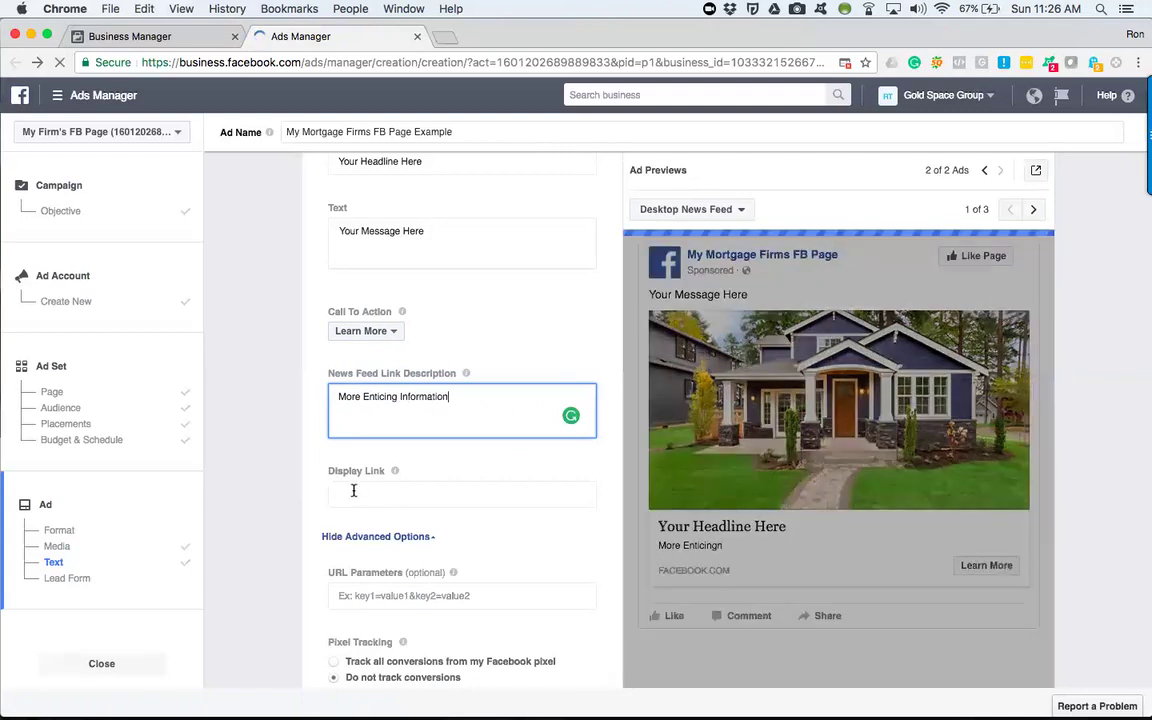
click(353, 492)
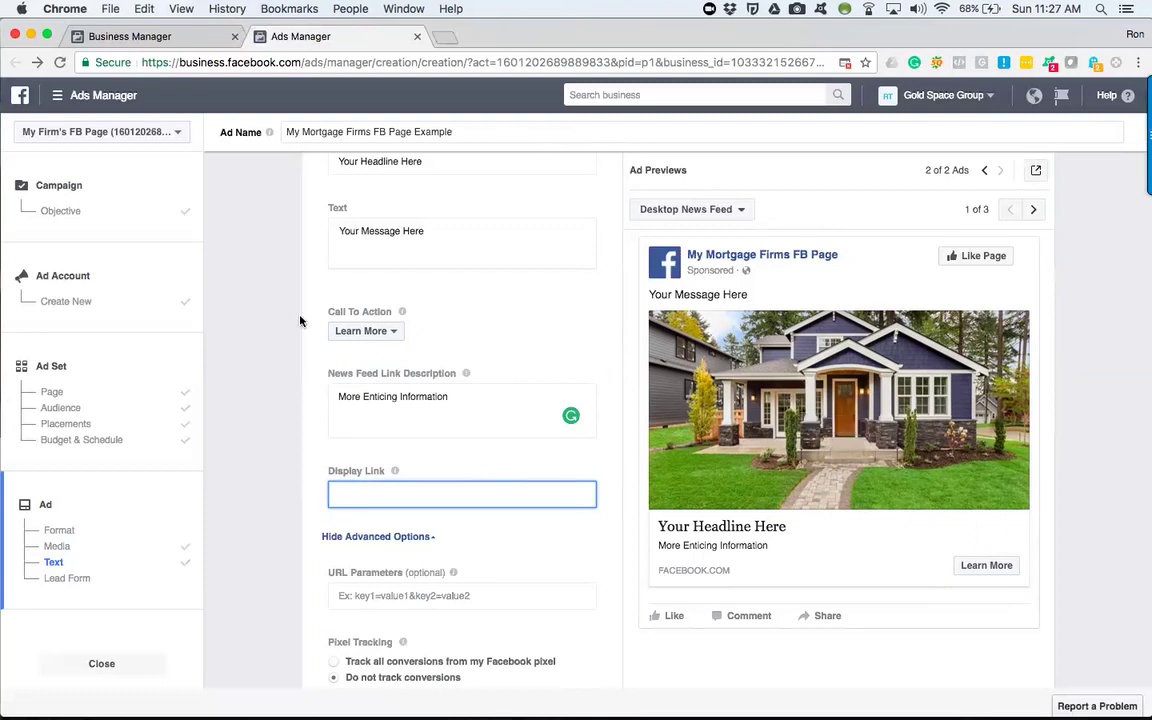
scroll(300, 321, up, 3)
scroll(300, 321, up, 8)
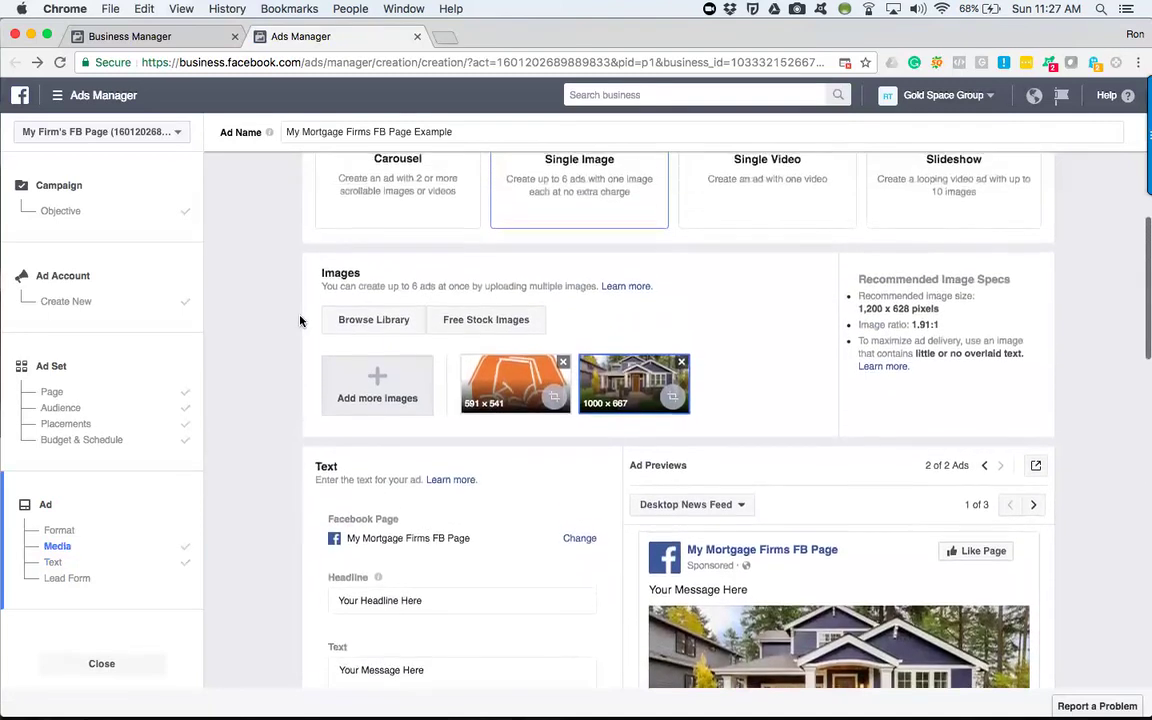
- Change the ad's format to Carousel and enter "Your Message Here" as its text
scroll(300, 321, down, 1)
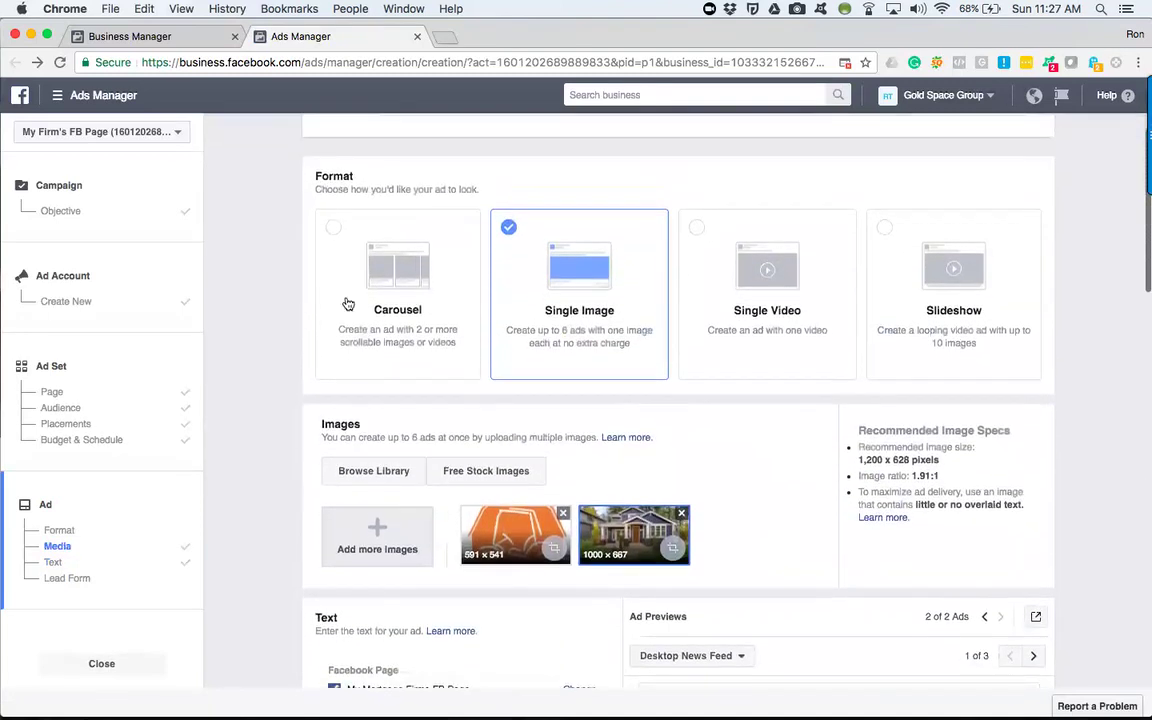
click(407, 280)
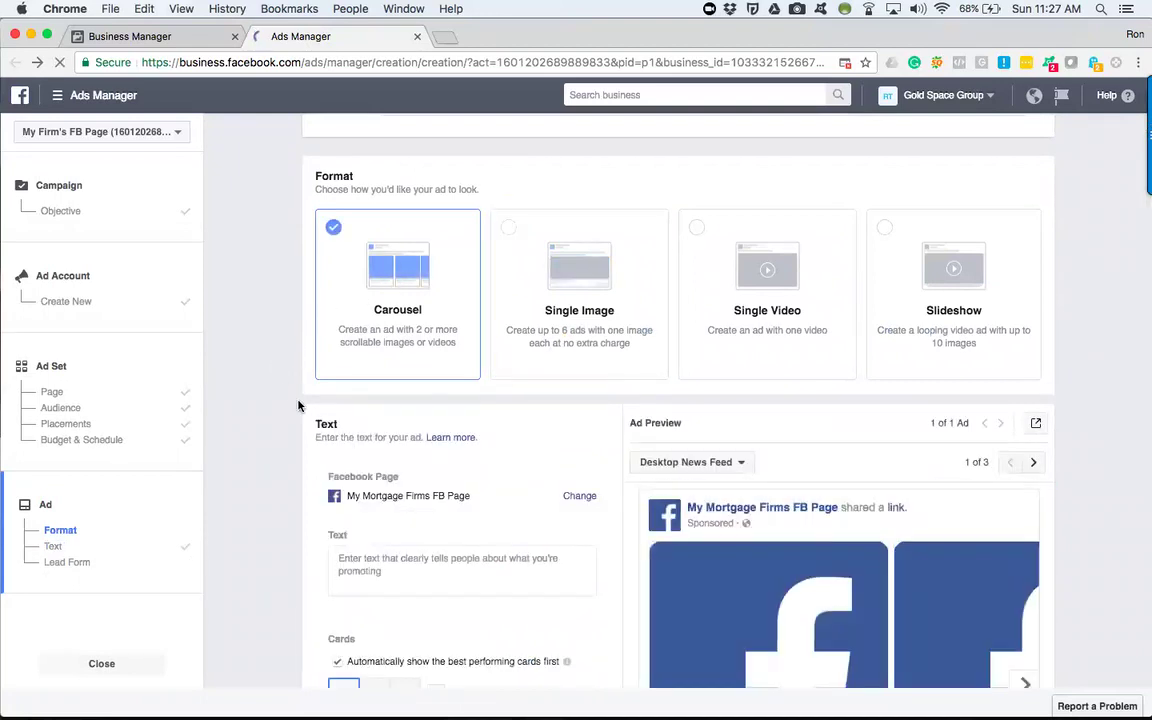
scroll(298, 405, down, 5)
scroll(298, 405, down, 3)
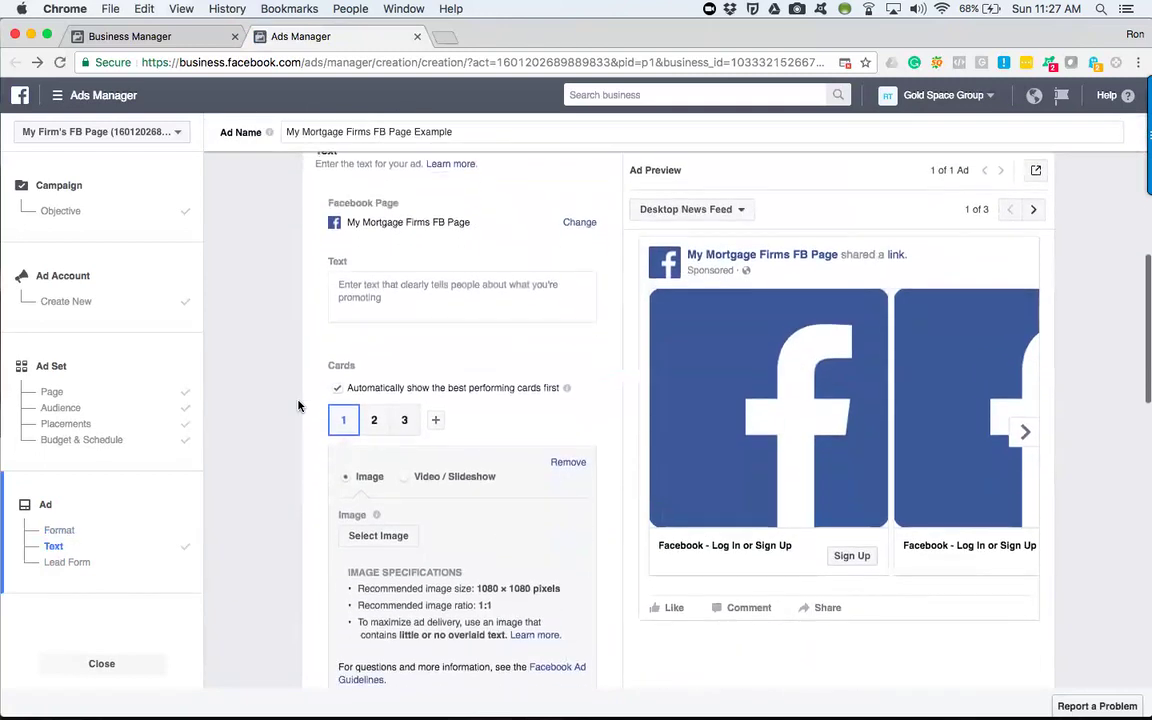
click(406, 291)
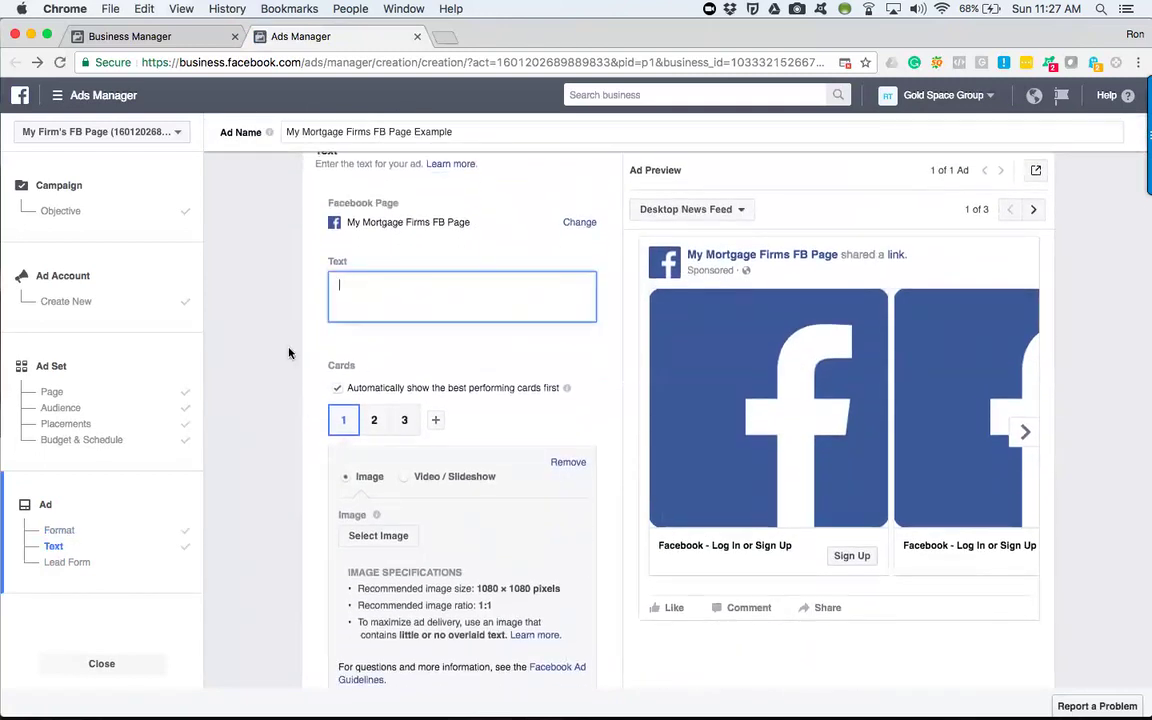
text(Your Message Here)
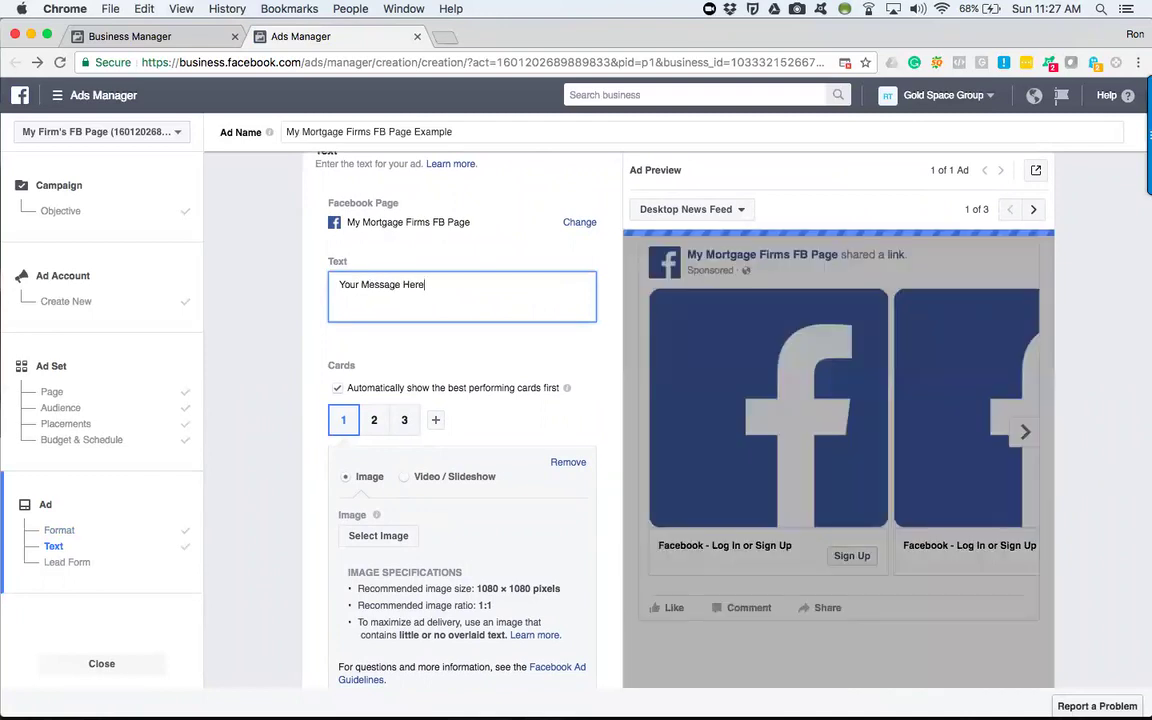
- Preview the carousel ad in the mobile news feed, then return to the desktop news feed preview
scroll(257, 484, down, 1)
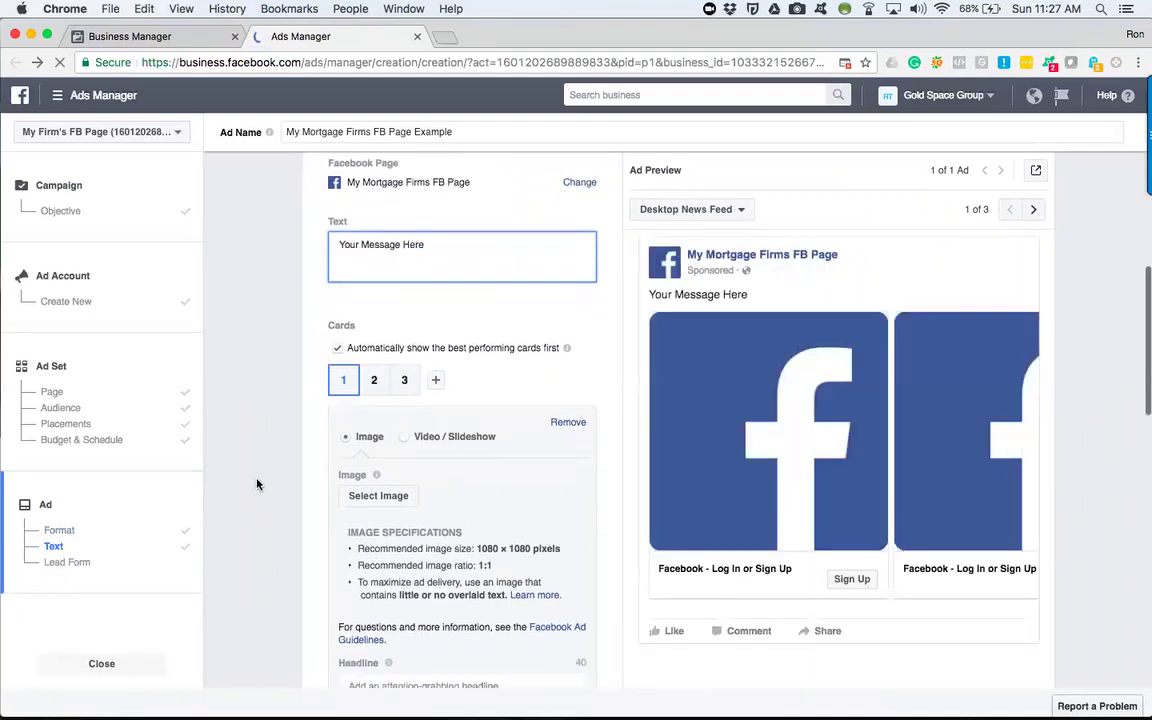
scroll(280, 470, down, 1)
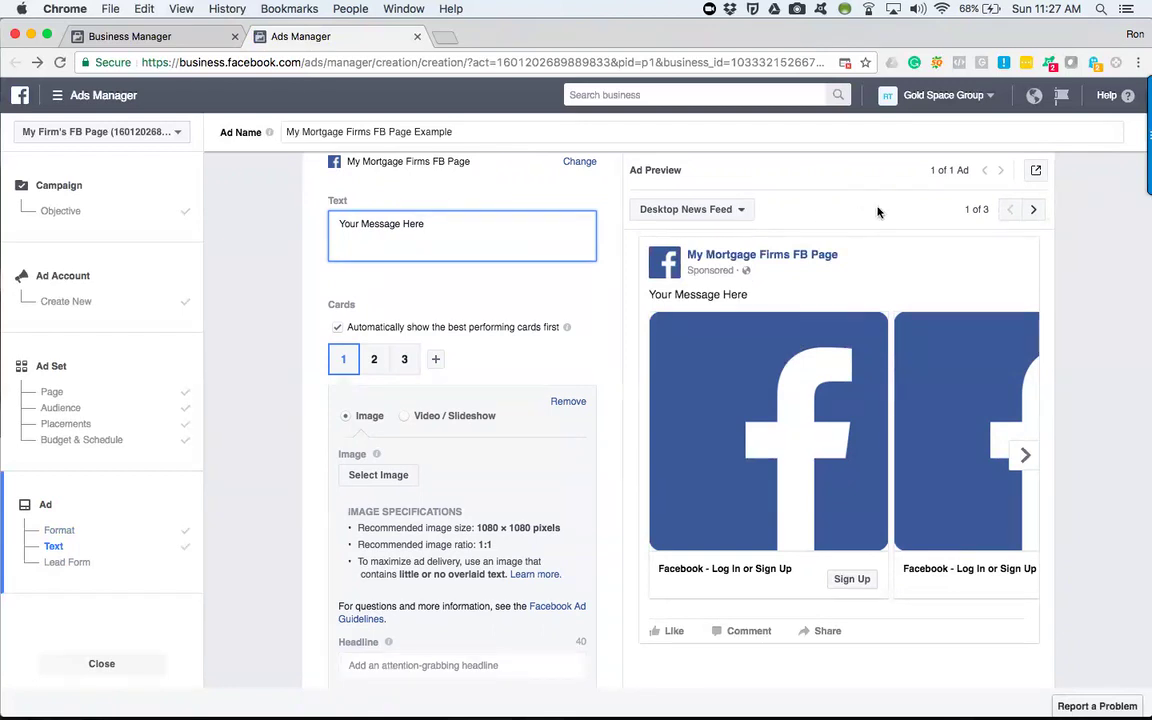
click(743, 211)
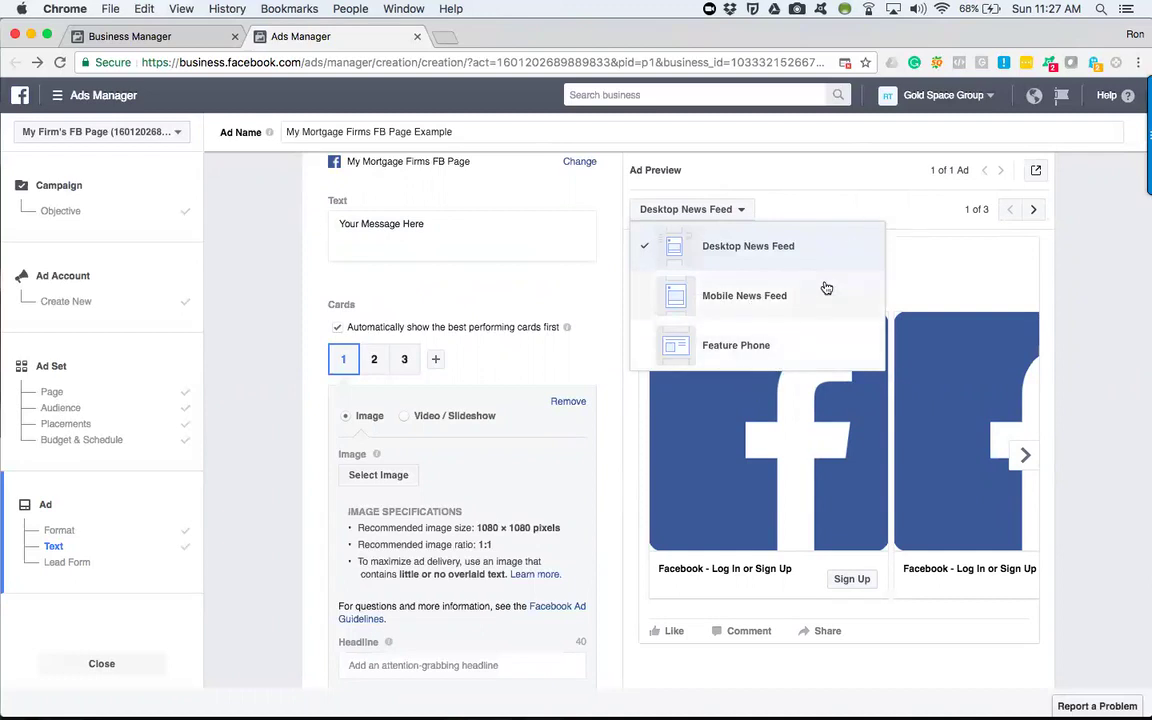
click(743, 212)
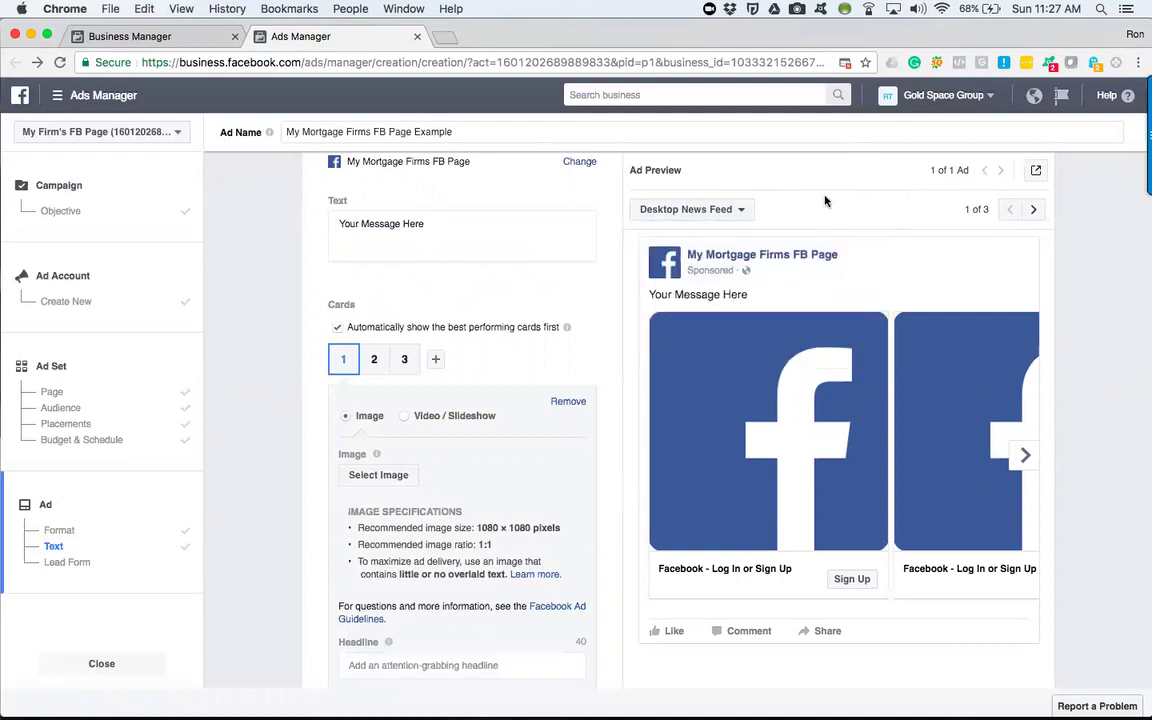
click(1033, 212)
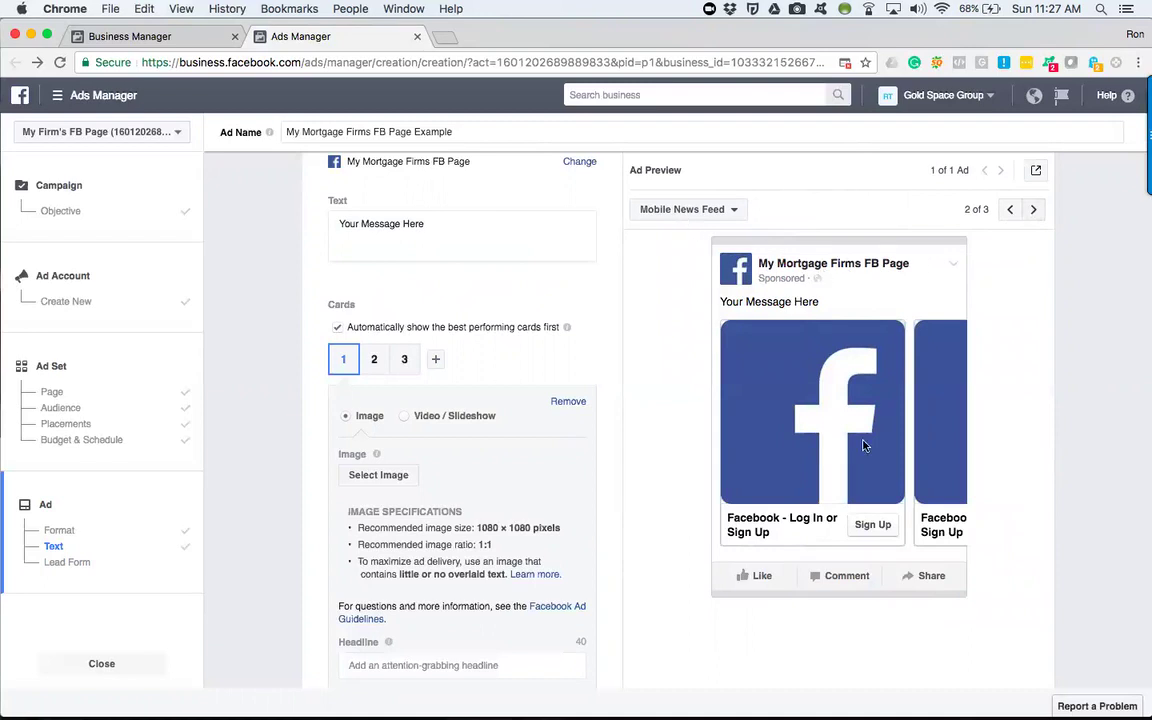
click(1009, 209)
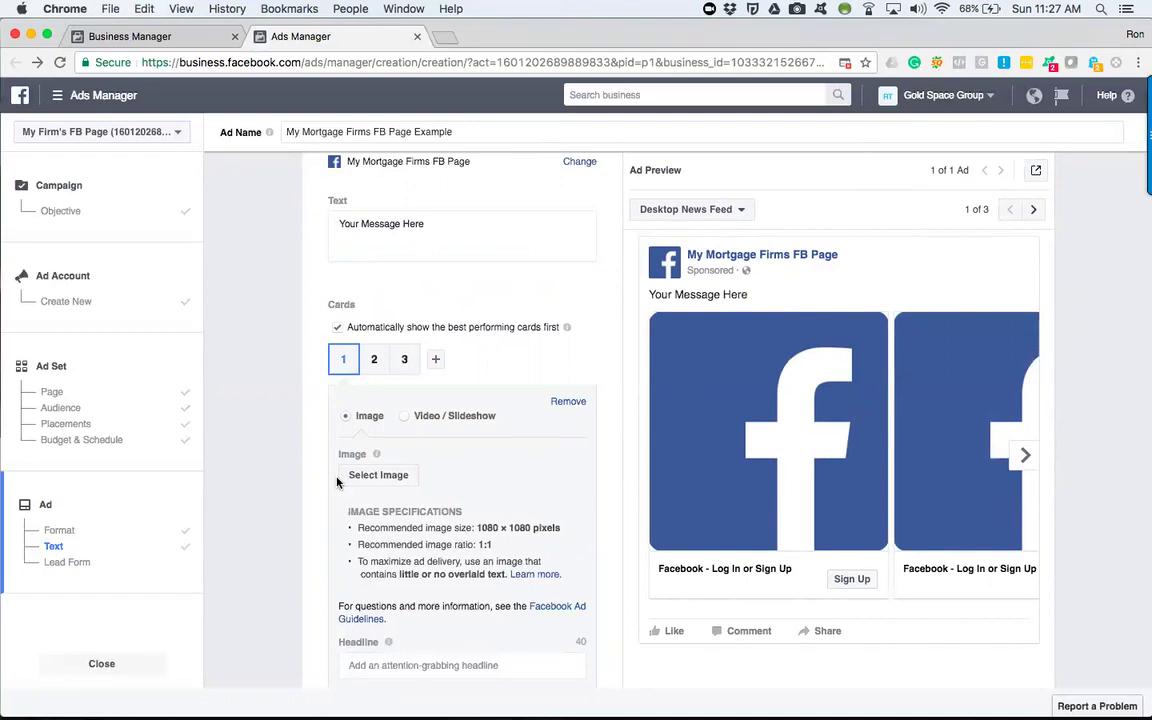
- Upload 1. Orange Barn.png, then choose the 1600 × 1066 sunset silhouette photo from the image library for the first carousel card
click(376, 477)
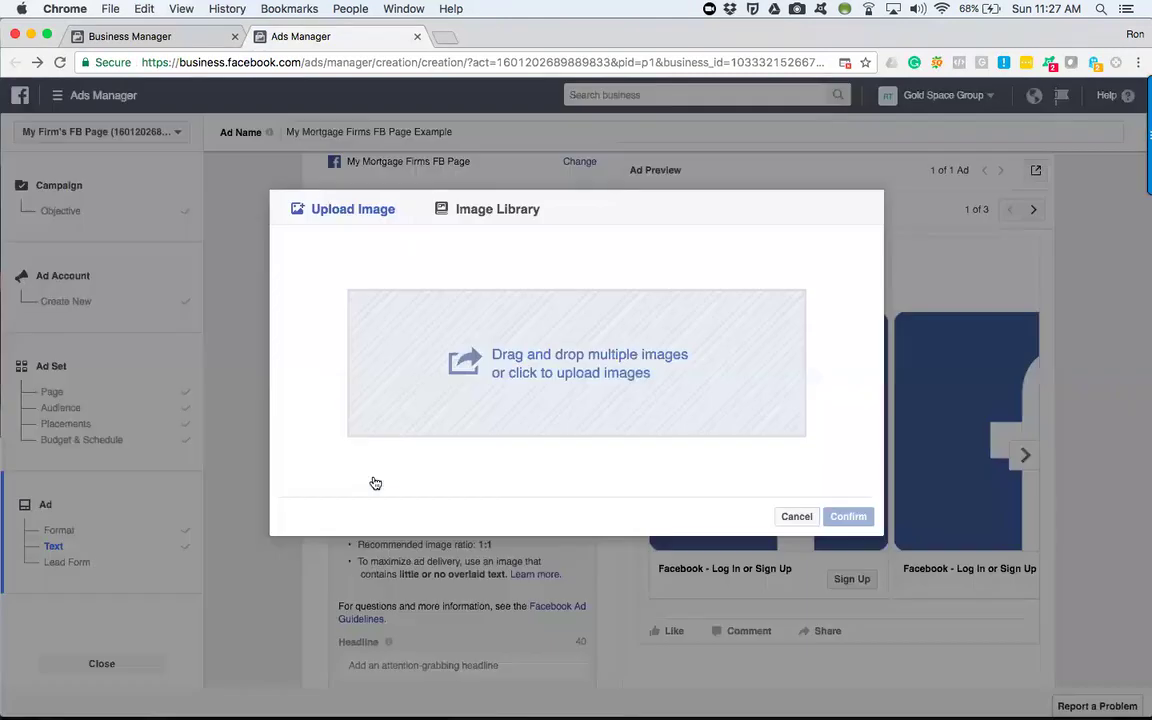
click(534, 384)
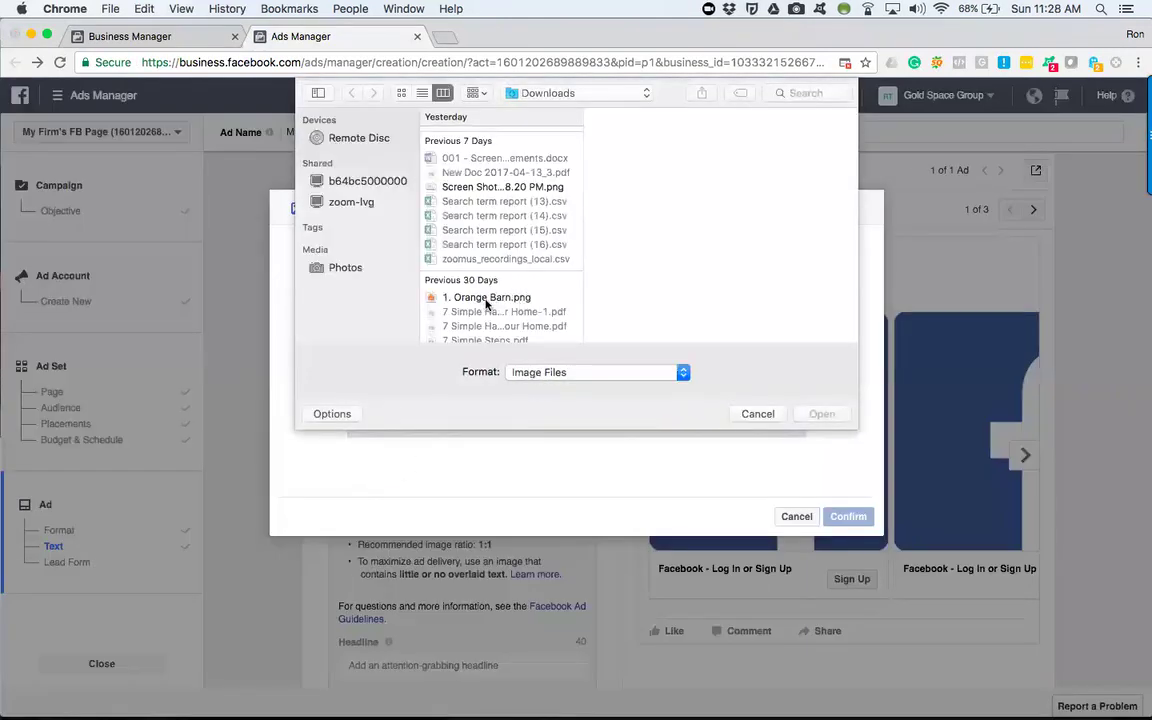
click(525, 299)
click(823, 415)
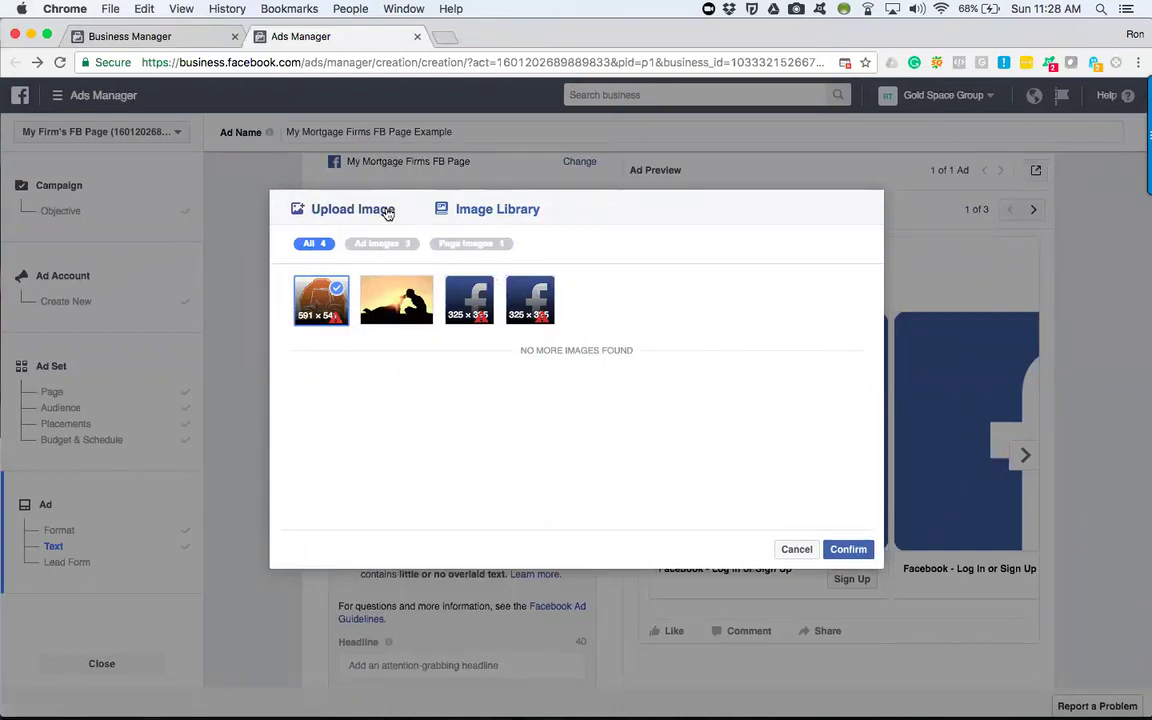
click(399, 290)
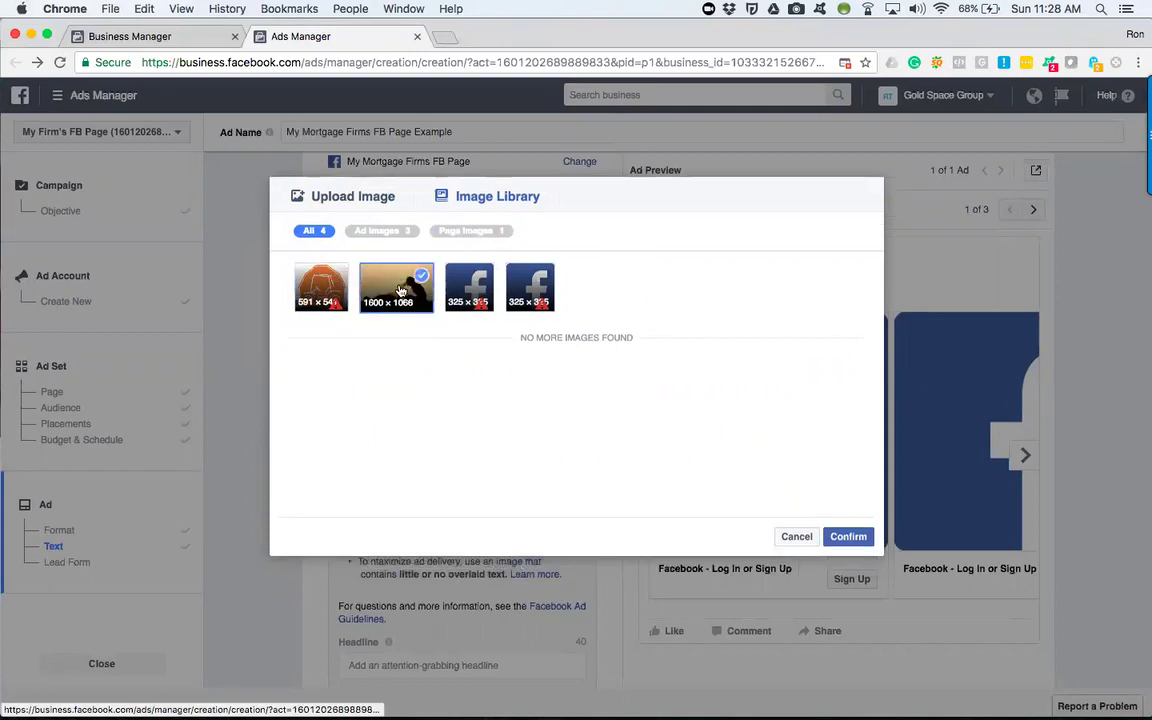
click(848, 538)
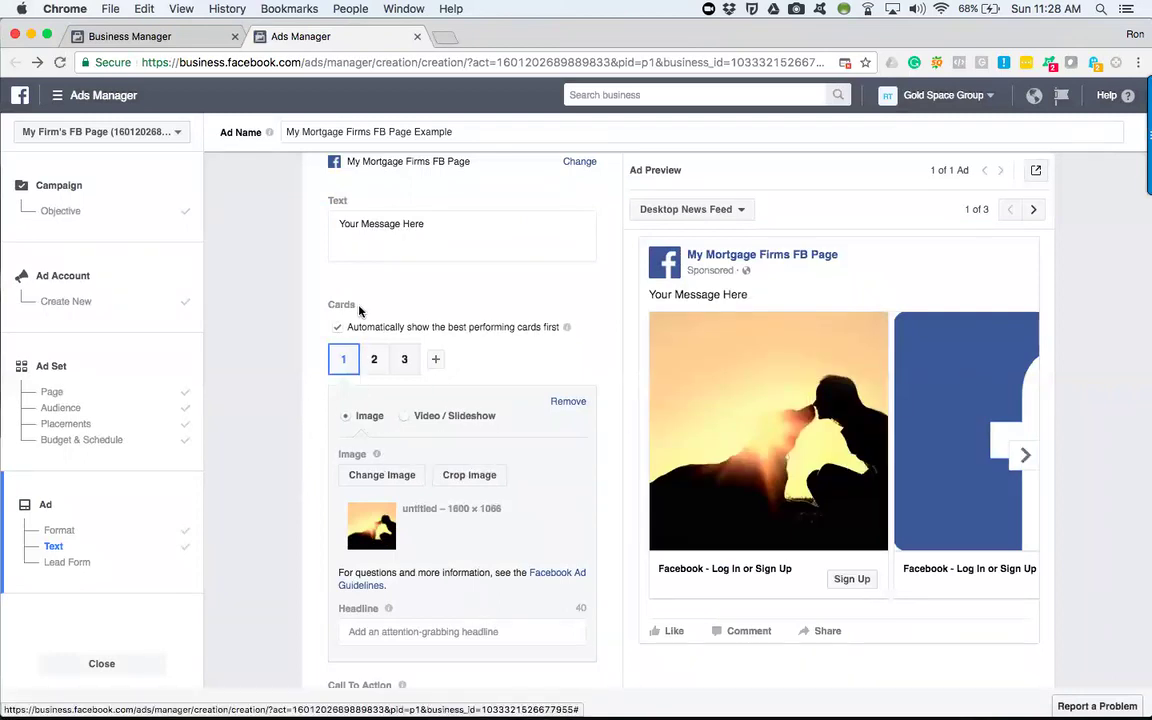
- Switch to the Single Image format and check its recommended image size
scroll(308, 291, up, 4)
scroll(308, 291, up, 5)
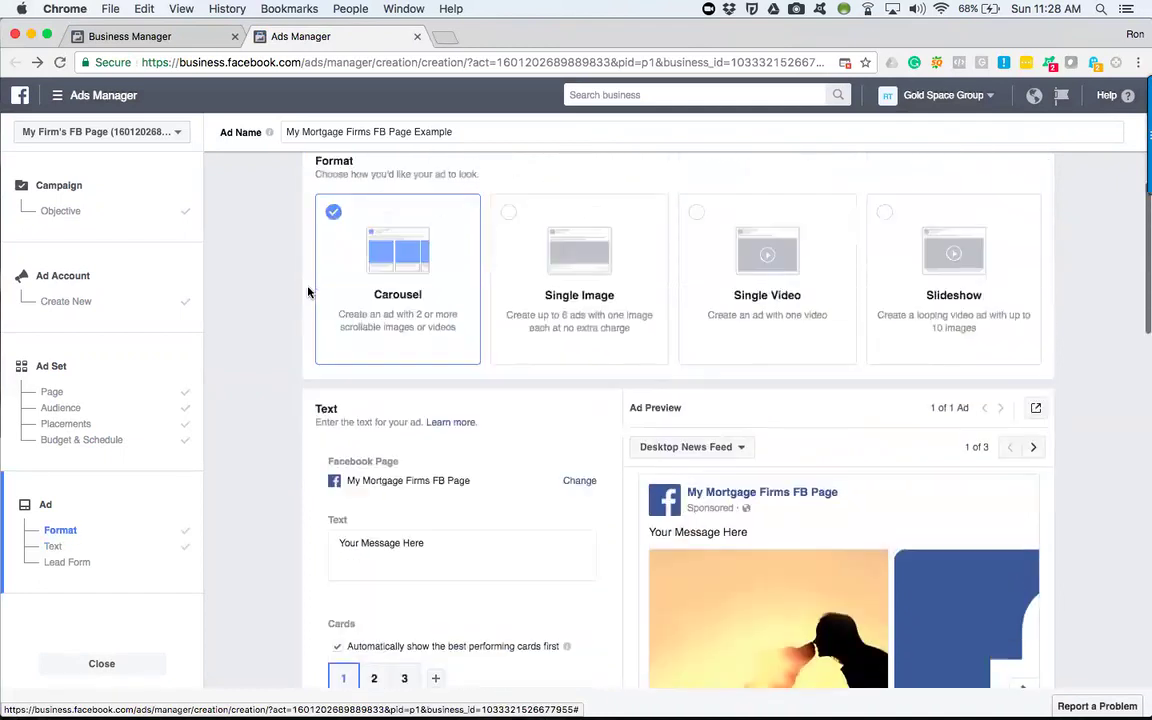
click(567, 331)
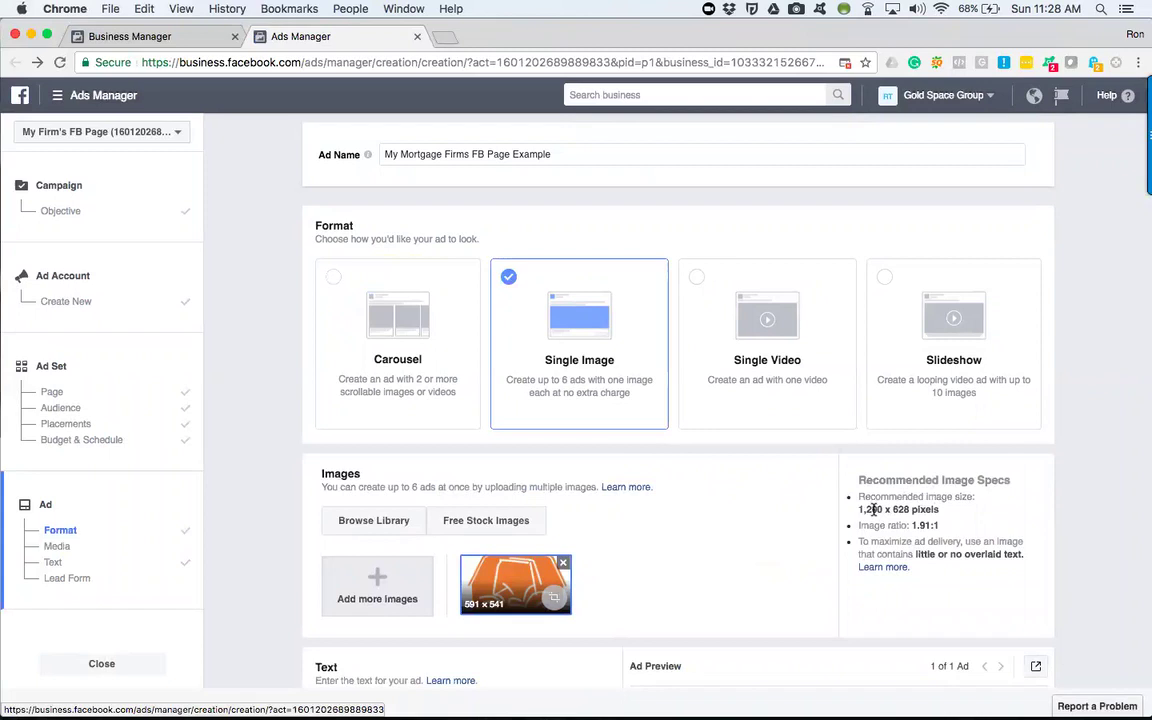
drag(859, 510, 943, 509)
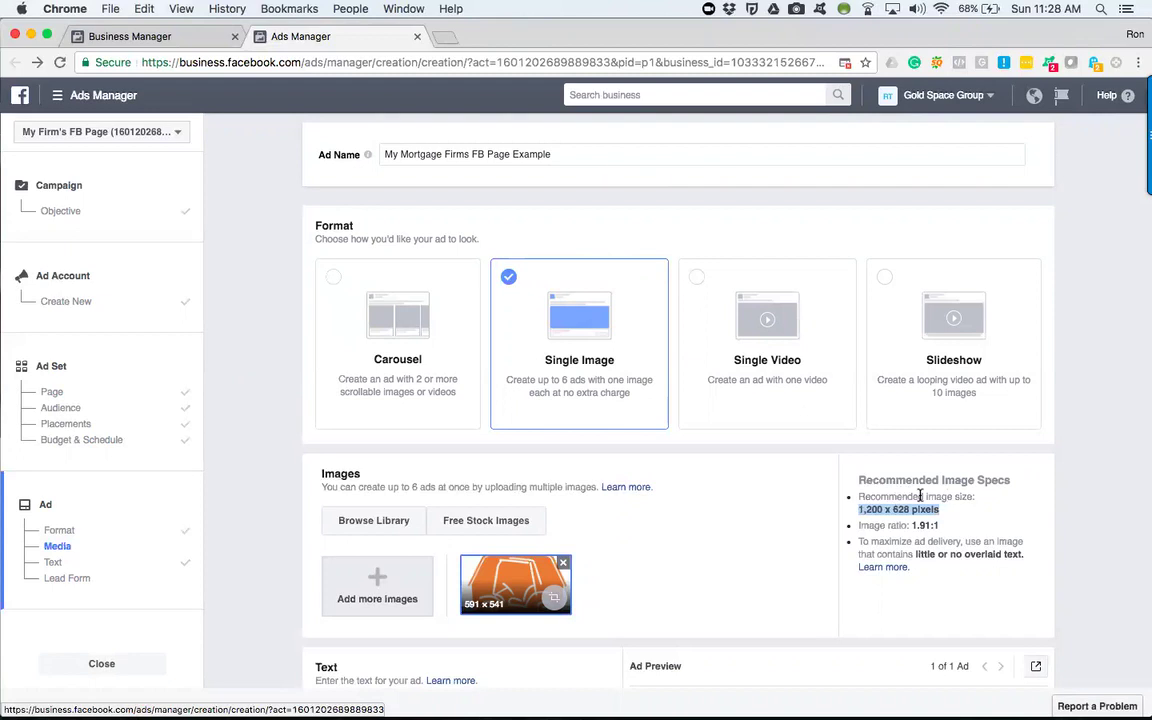
- Set the ad's format back to Carousel and remove its first card
click(317, 293)
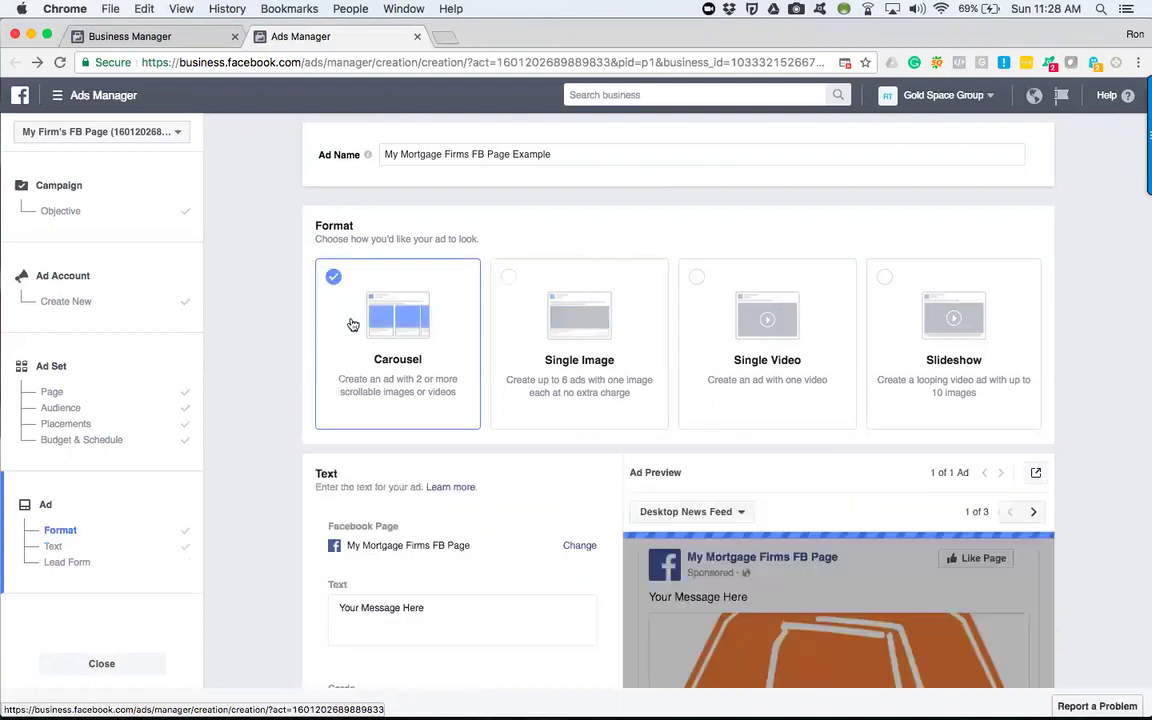
scroll(530, 490, down, 5)
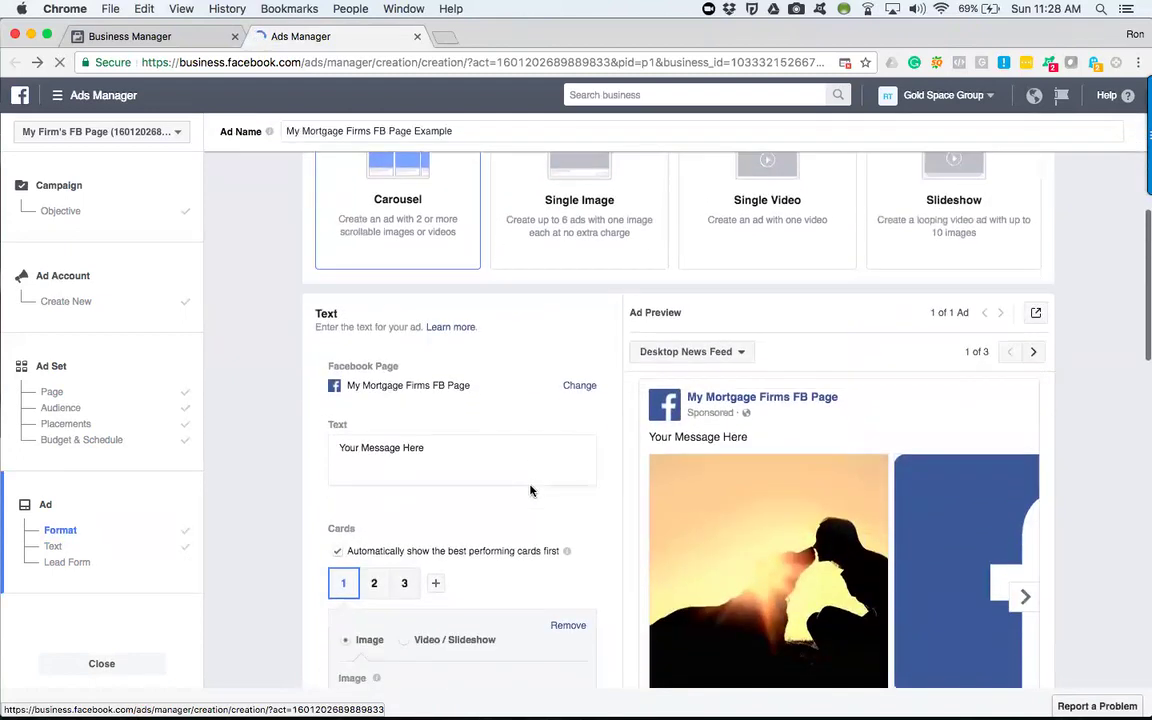
scroll(530, 490, down, 6)
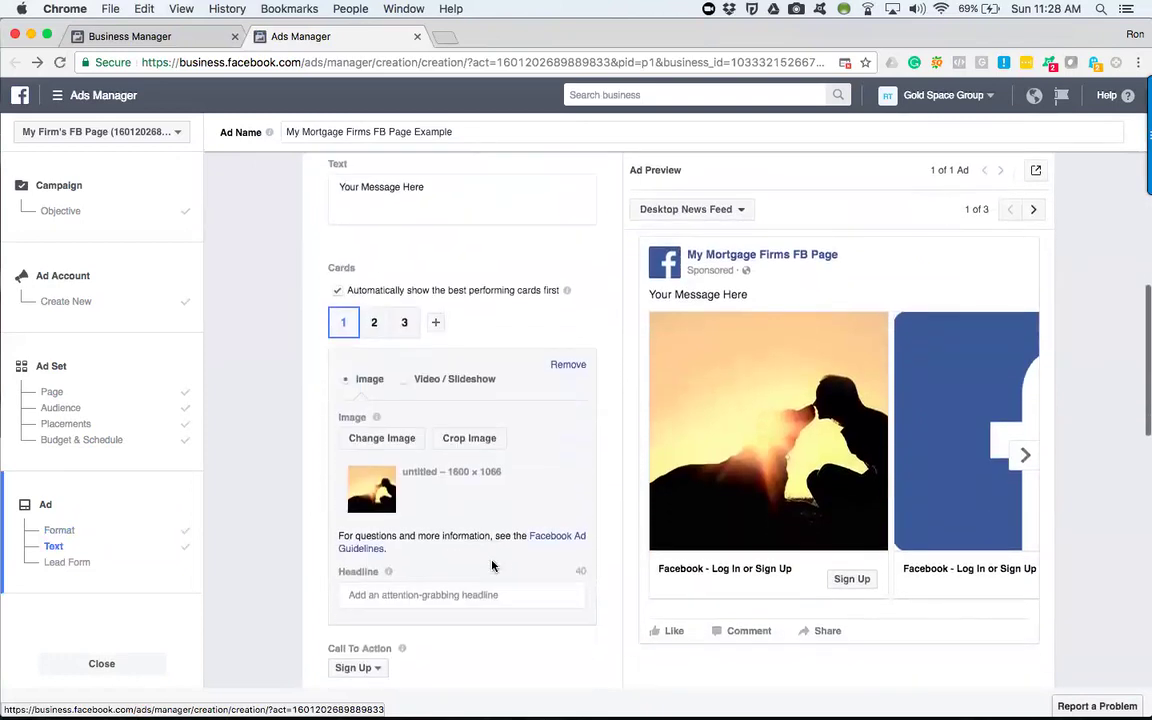
click(566, 352)
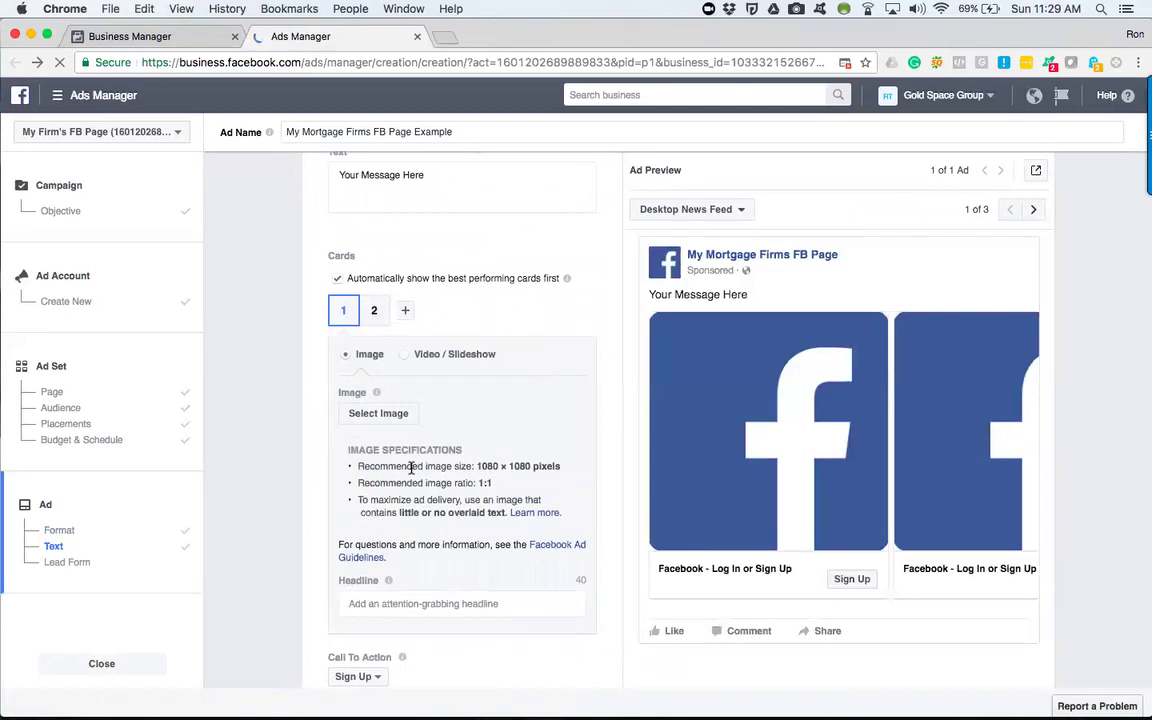
- Review the carousel card's image specifications, including the recommended image size and the guidance on overlaid text
drag(475, 465, 567, 464)
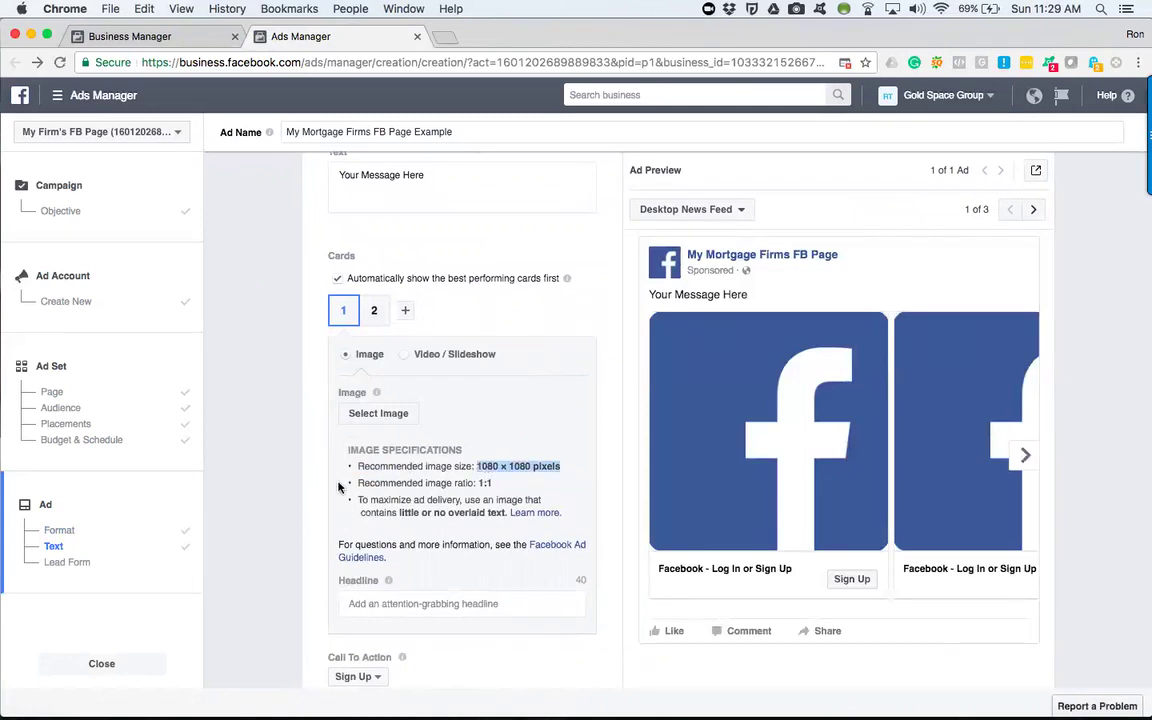
scroll(338, 490, down, 1)
scroll(338, 490, down, 4)
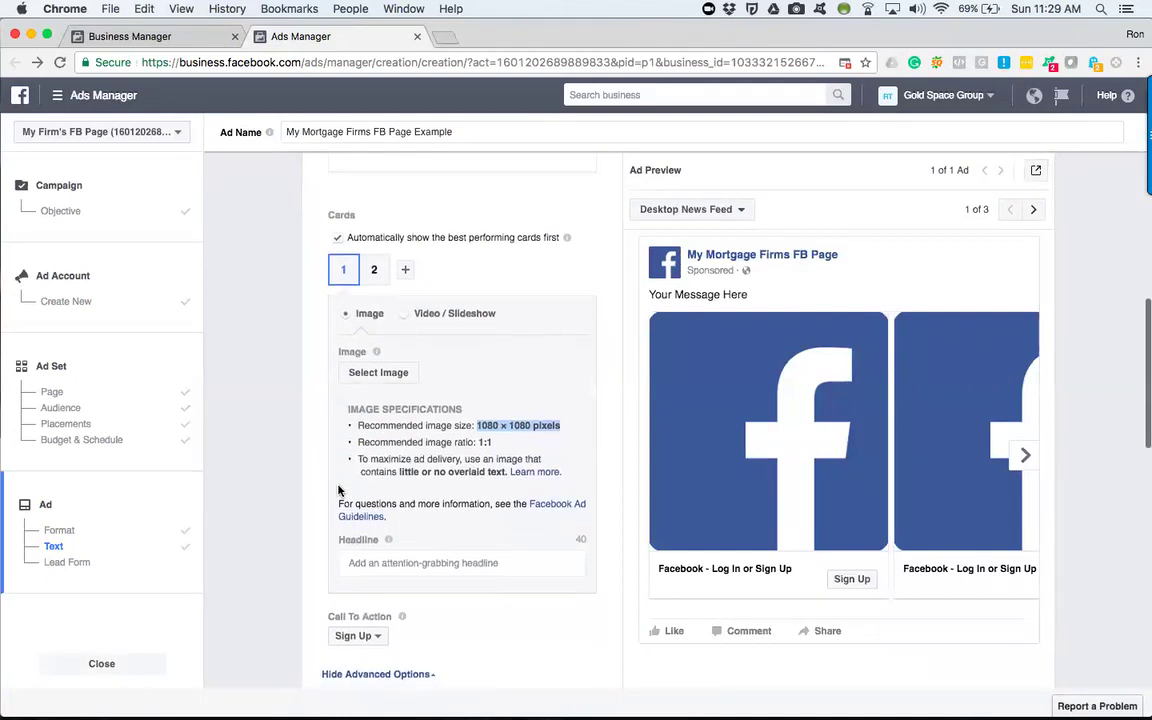
scroll(365, 363, up, 4)
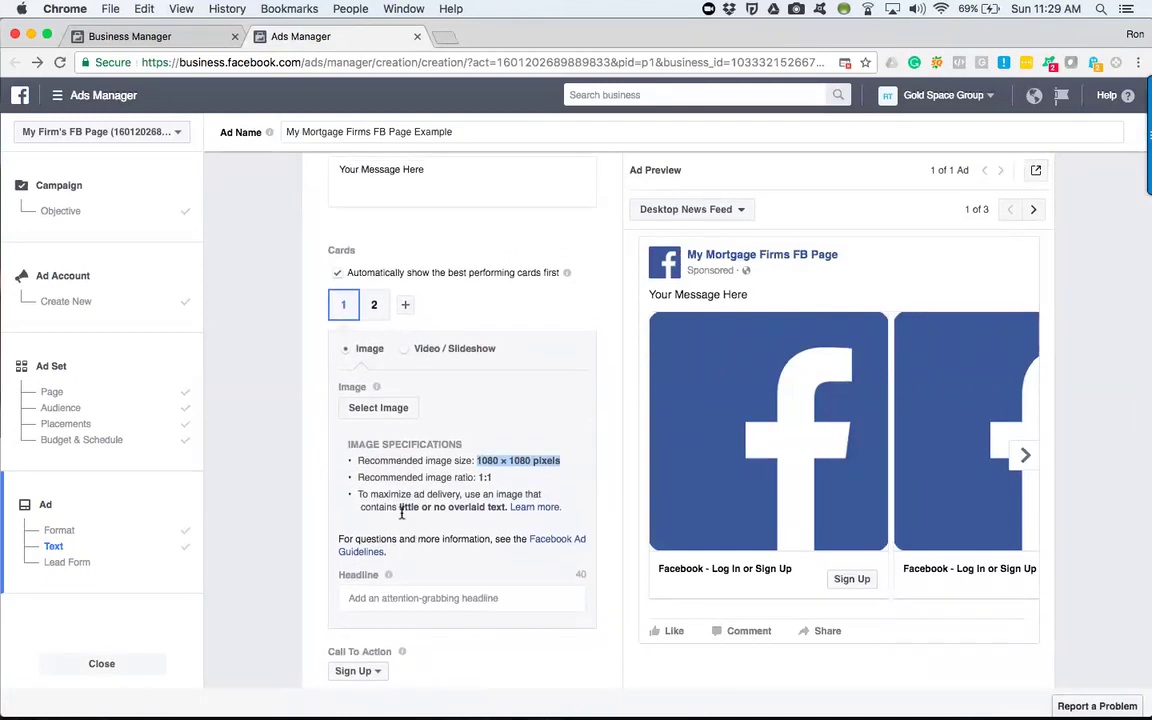
drag(400, 507, 504, 507)
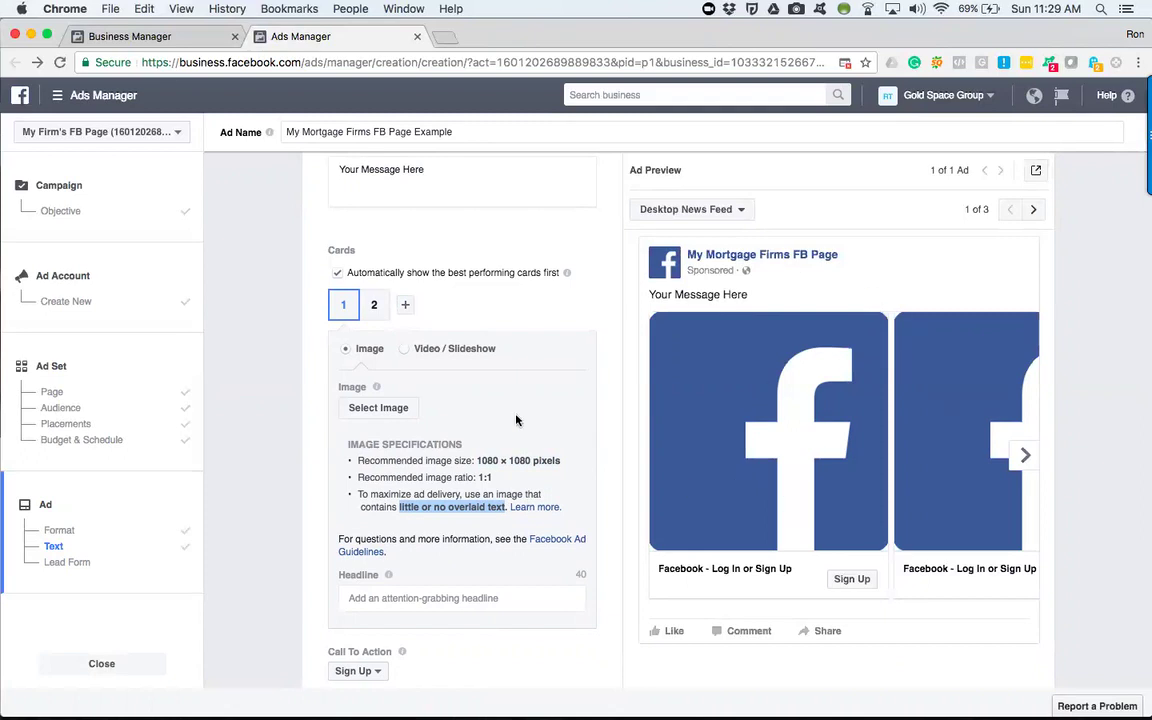
scroll(591, 310, up, 3)
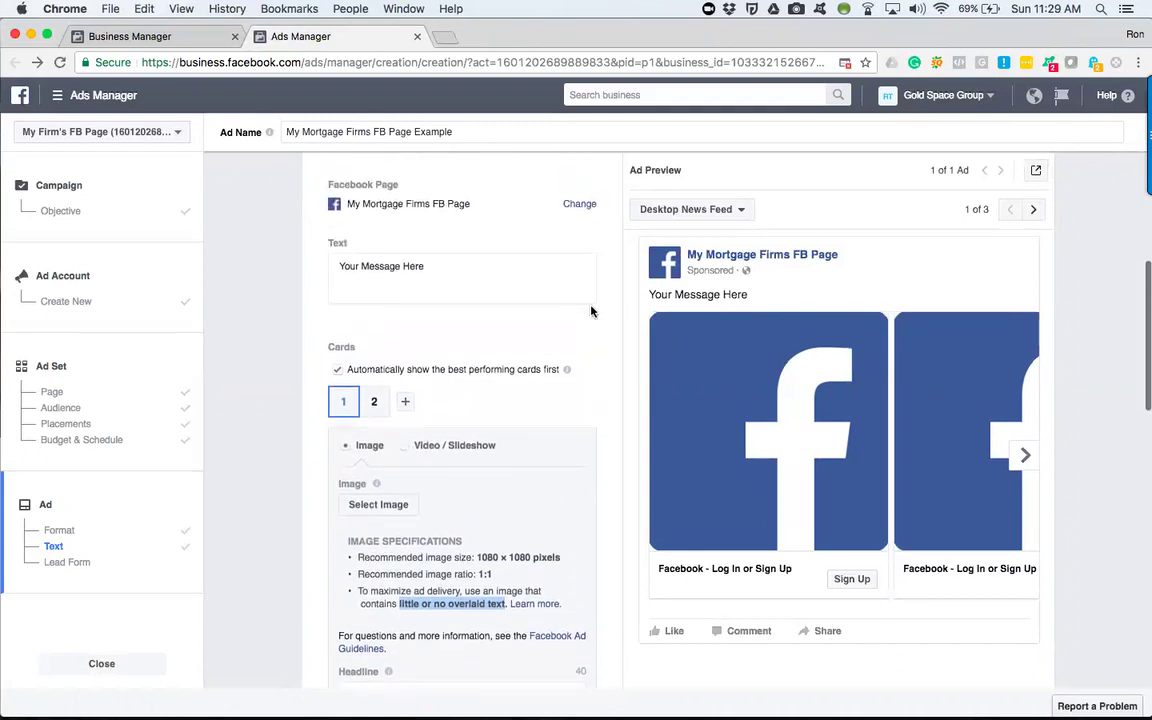
scroll(591, 310, down, 2)
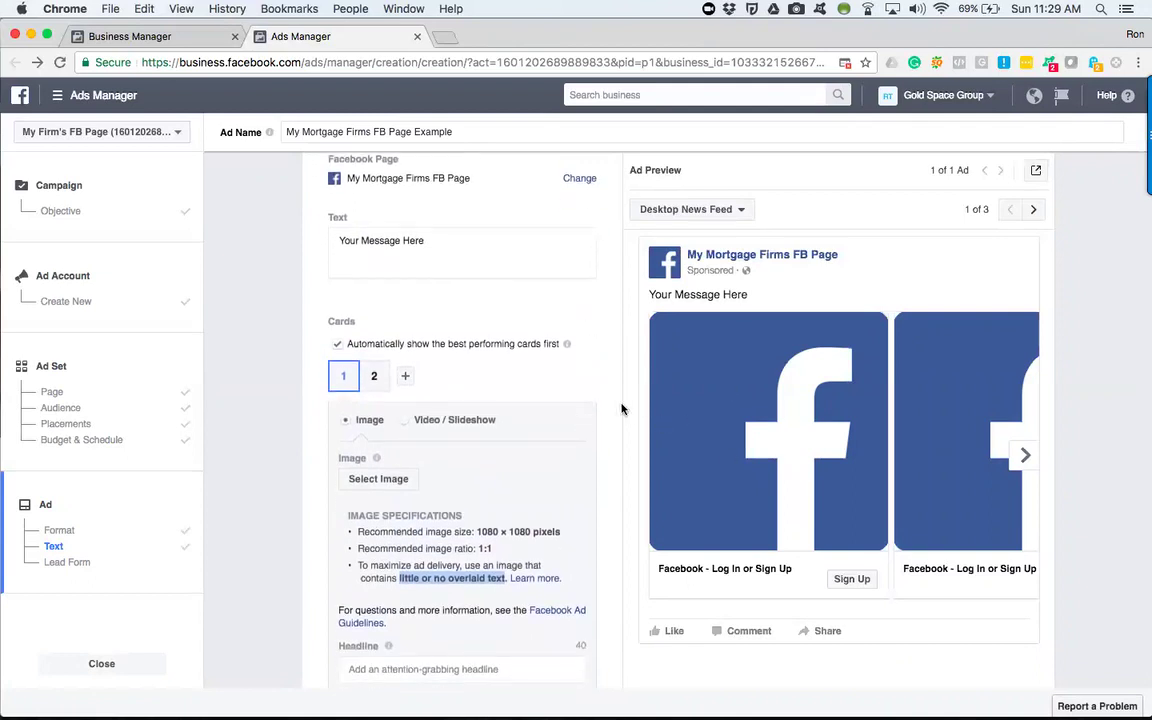
- Enter "Your Headline Here" as the first carousel card's headline
click(378, 240)
scroll(499, 375, down, 5)
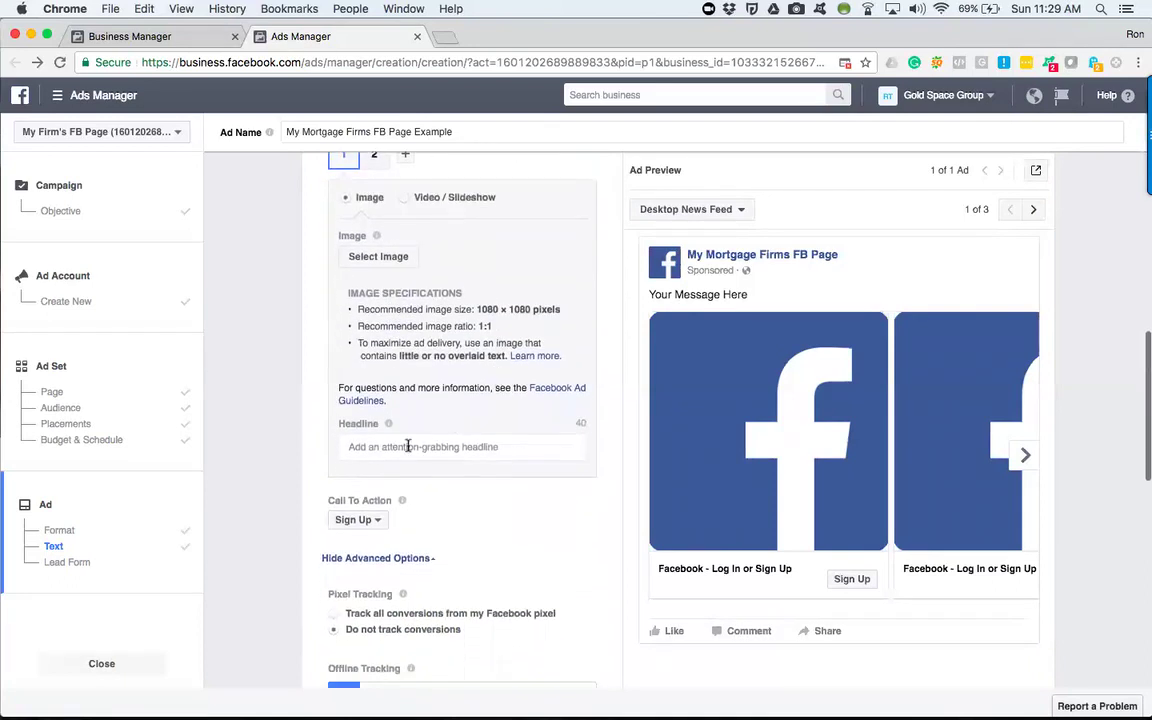
click(392, 450)
text(Your Hea)
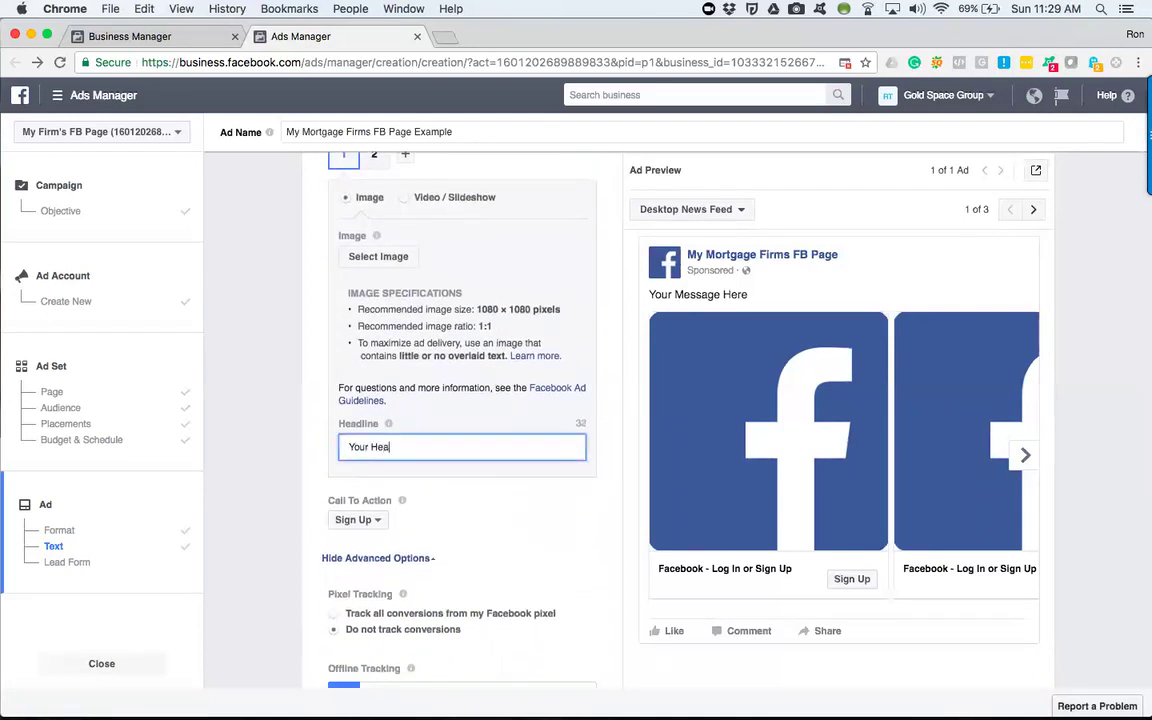
text(dline Here)
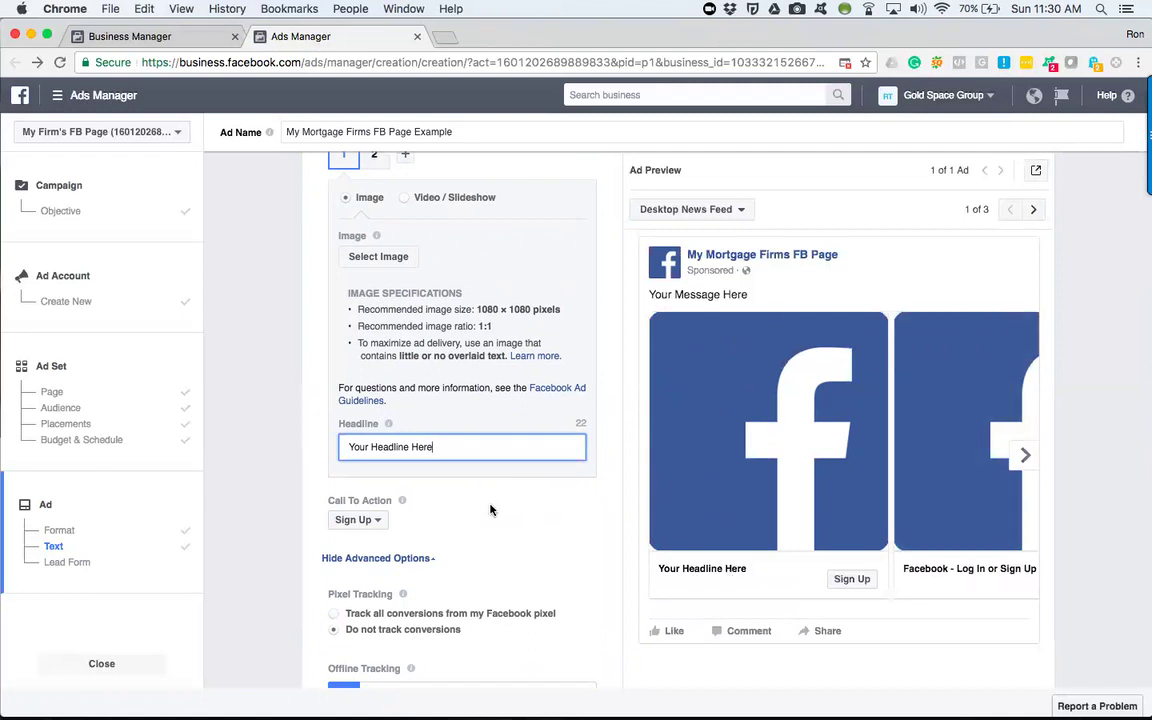
- Choose Learn More as the carousel ad's call to action
click(360, 520)
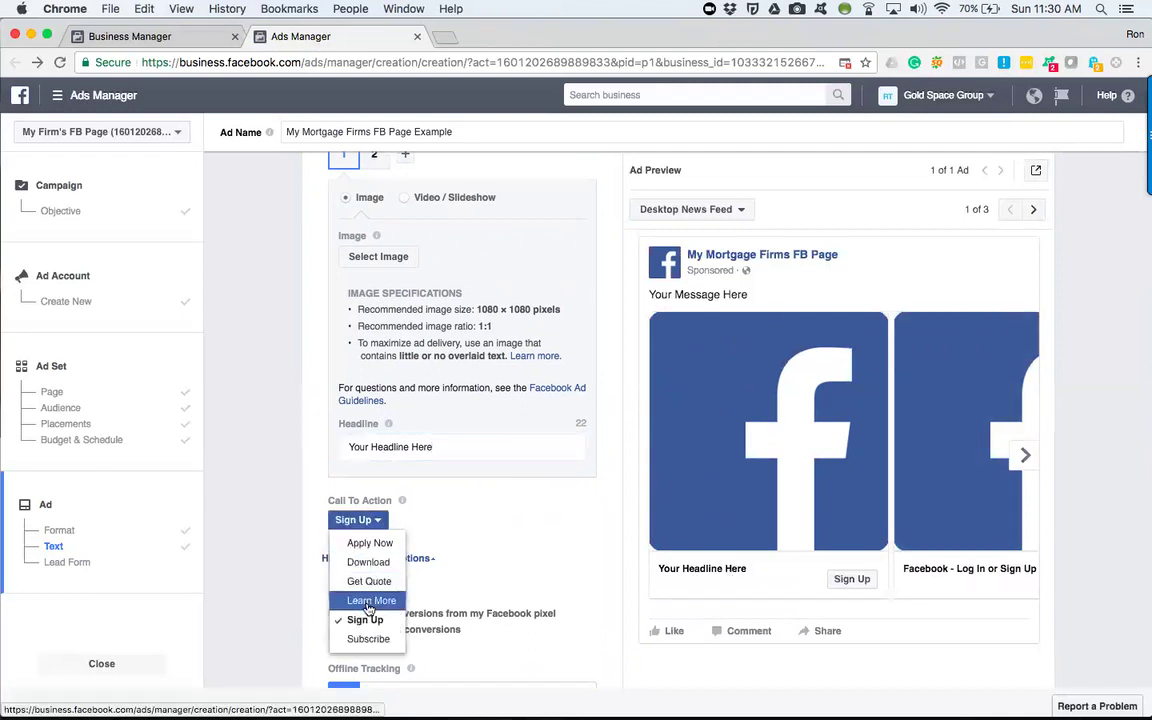
click(371, 600)
scroll(525, 539, down, 1)
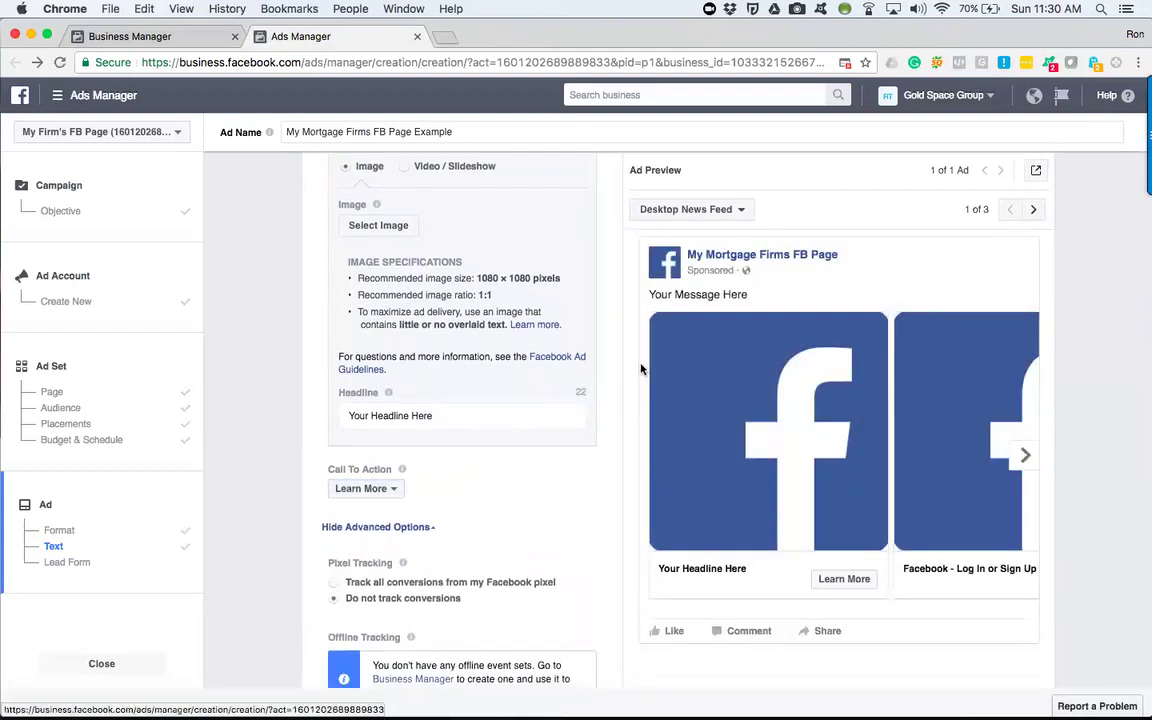
scroll(507, 384, up, 3)
scroll(507, 384, up, 3)
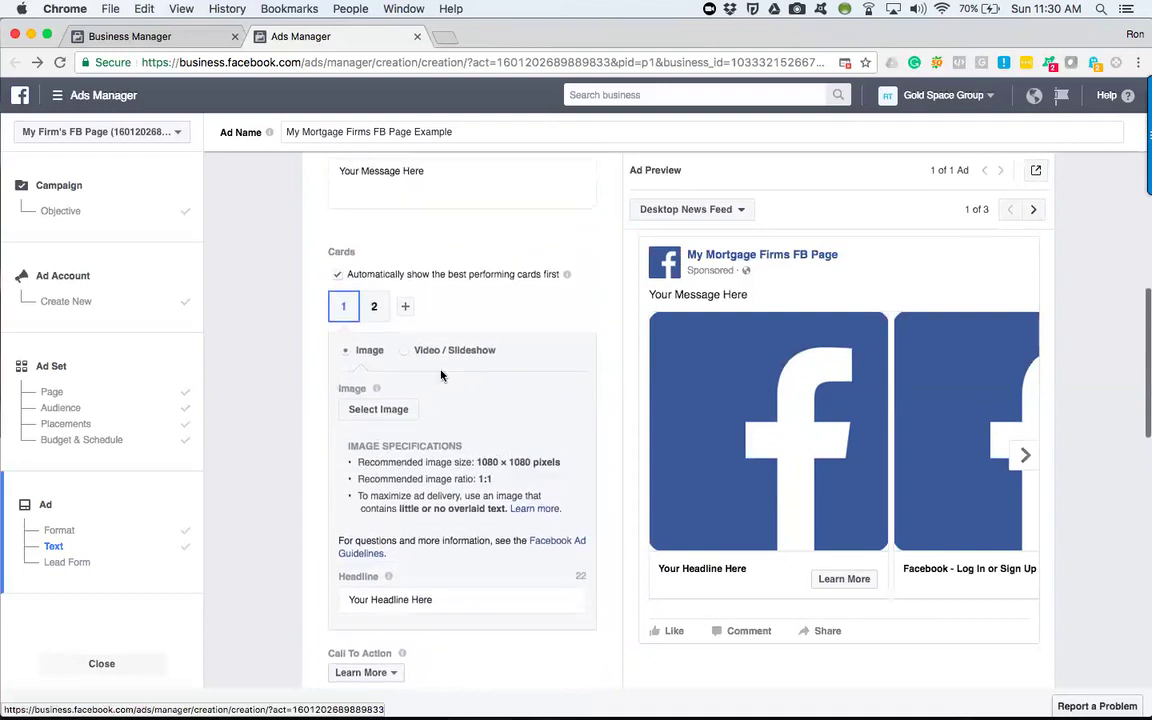
- Add the 1600 × 1066 sunset silhouette photo from the image library to the second carousel card
click(375, 308)
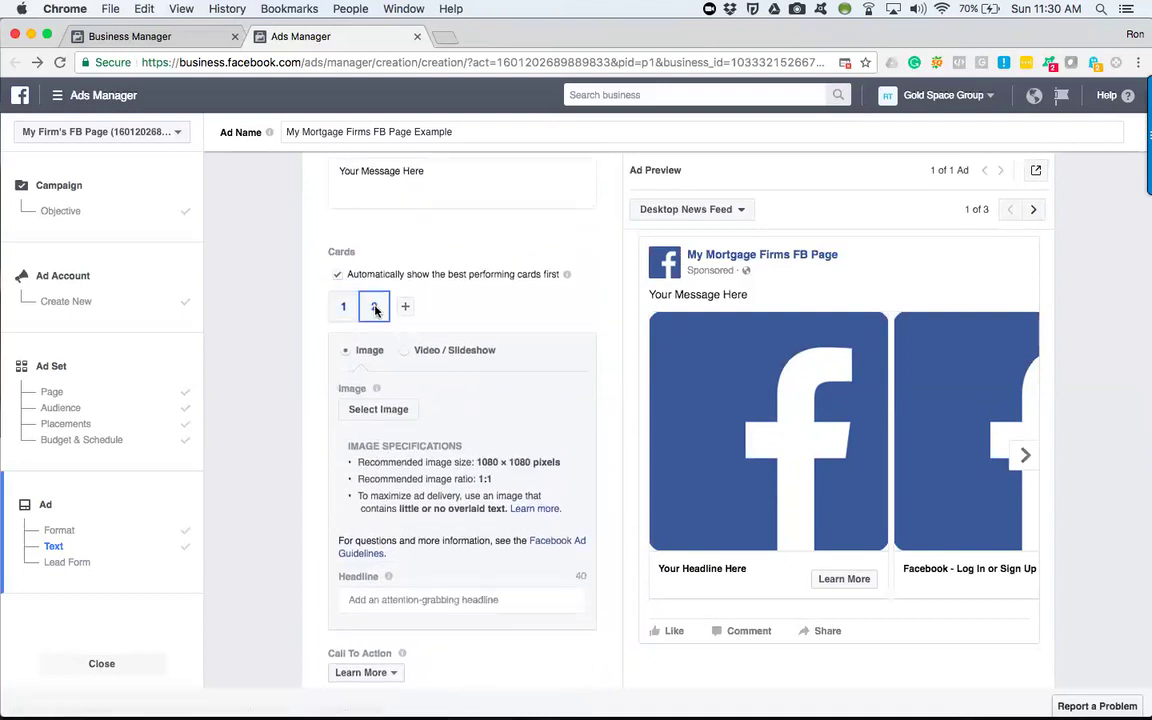
click(380, 409)
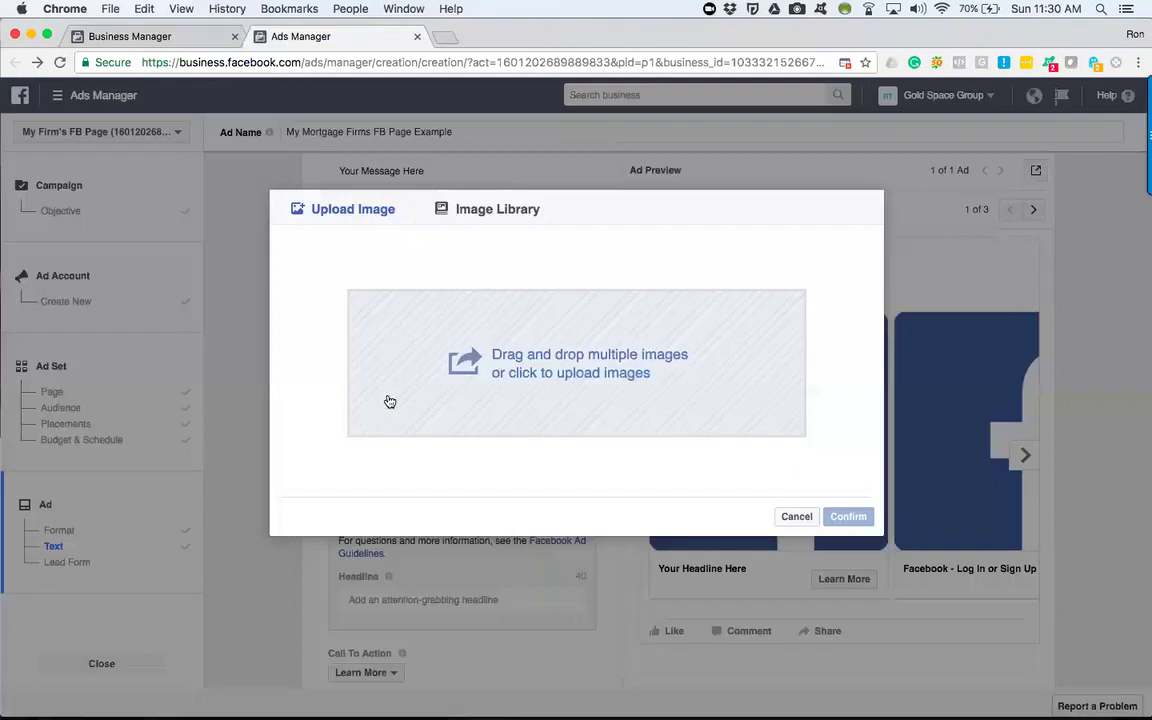
click(489, 370)
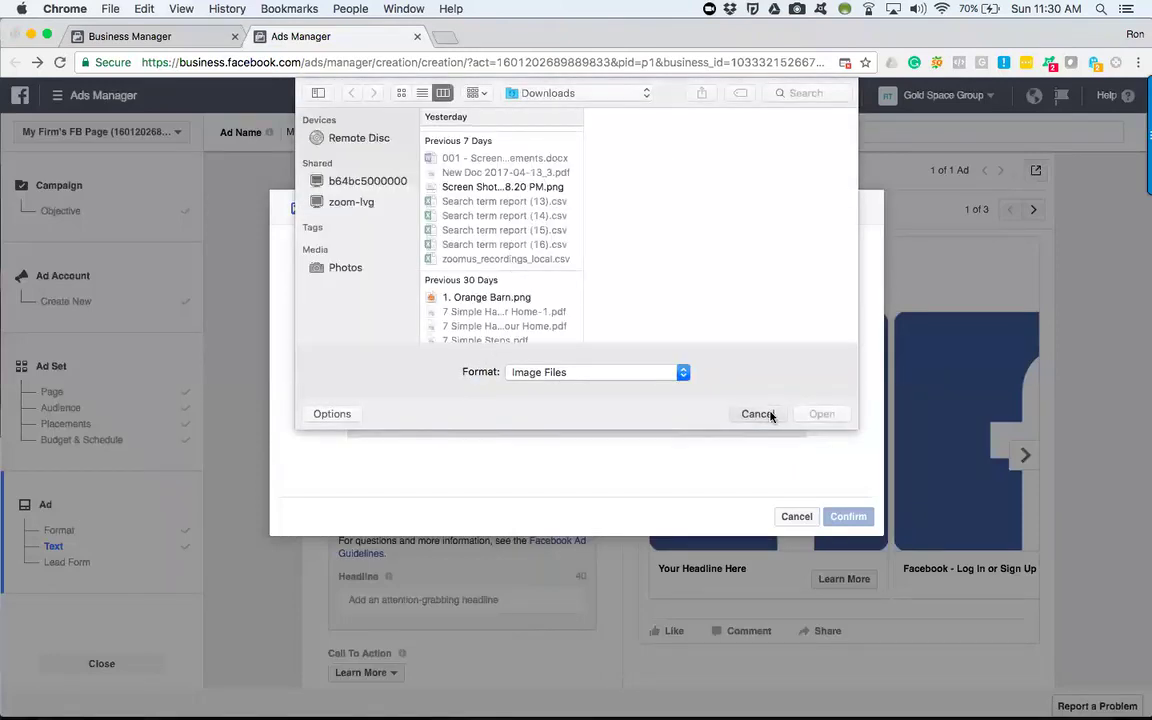
click(758, 414)
click(483, 210)
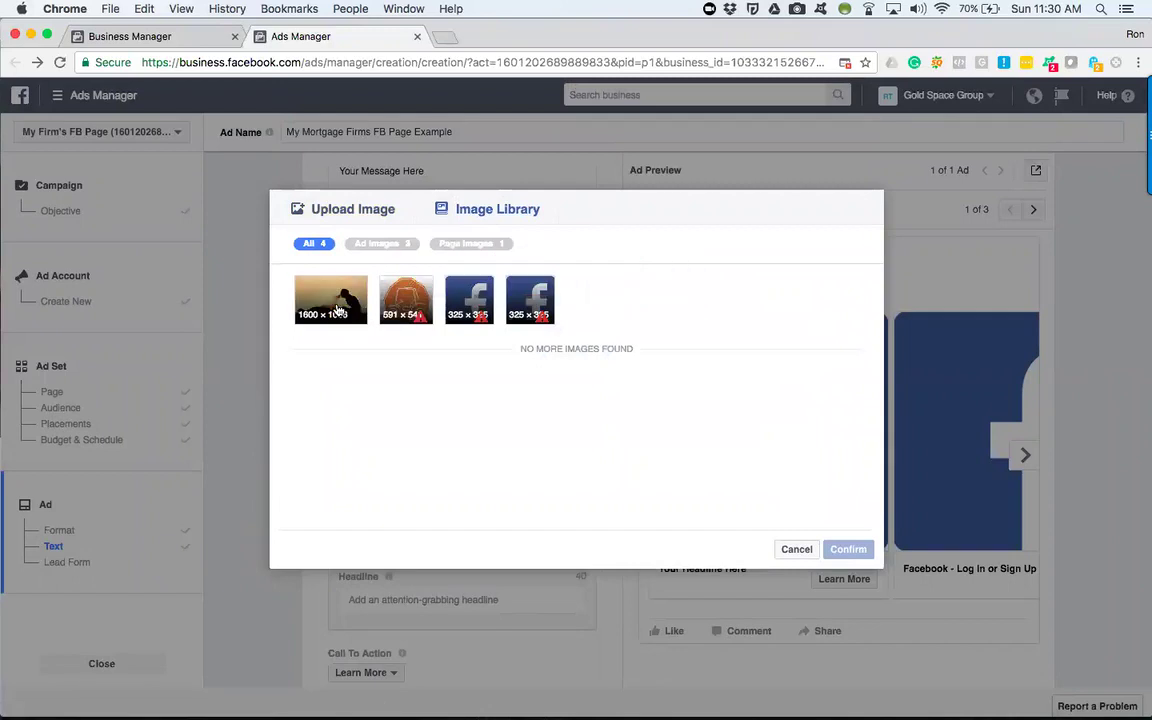
click(340, 311)
click(846, 549)
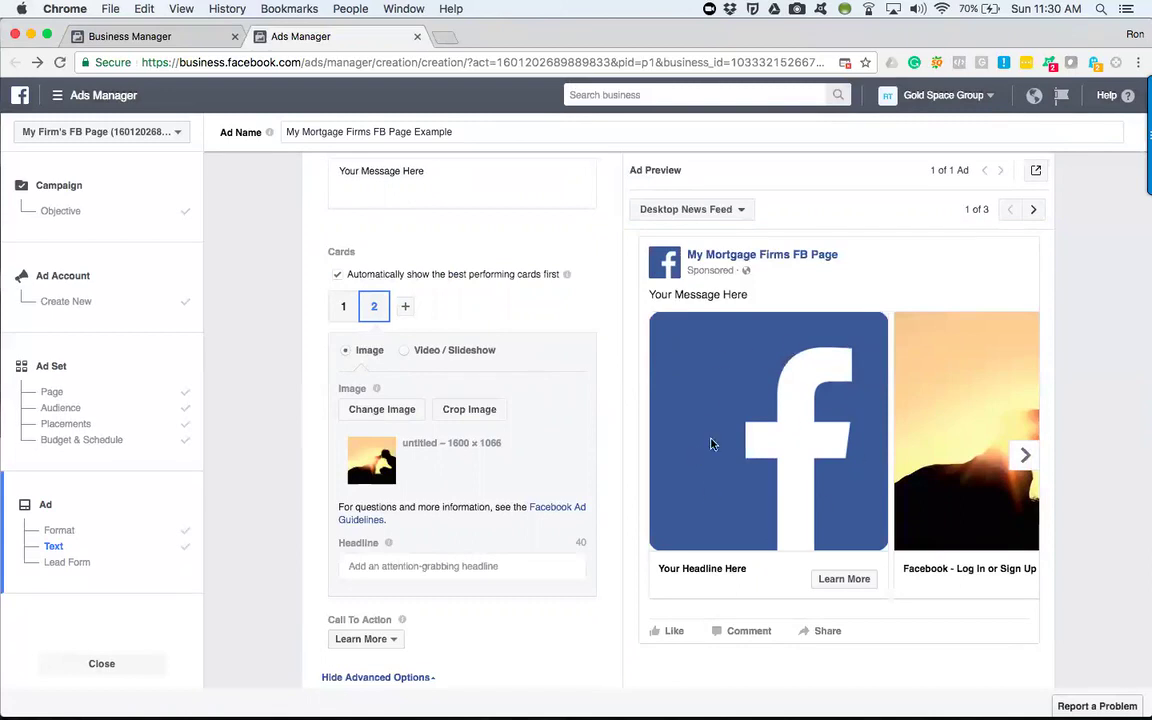
- Change the ad message to "Your Message Here for the 2nd image" and enter "2nd headline wording" as the second card's headline
click(398, 176)
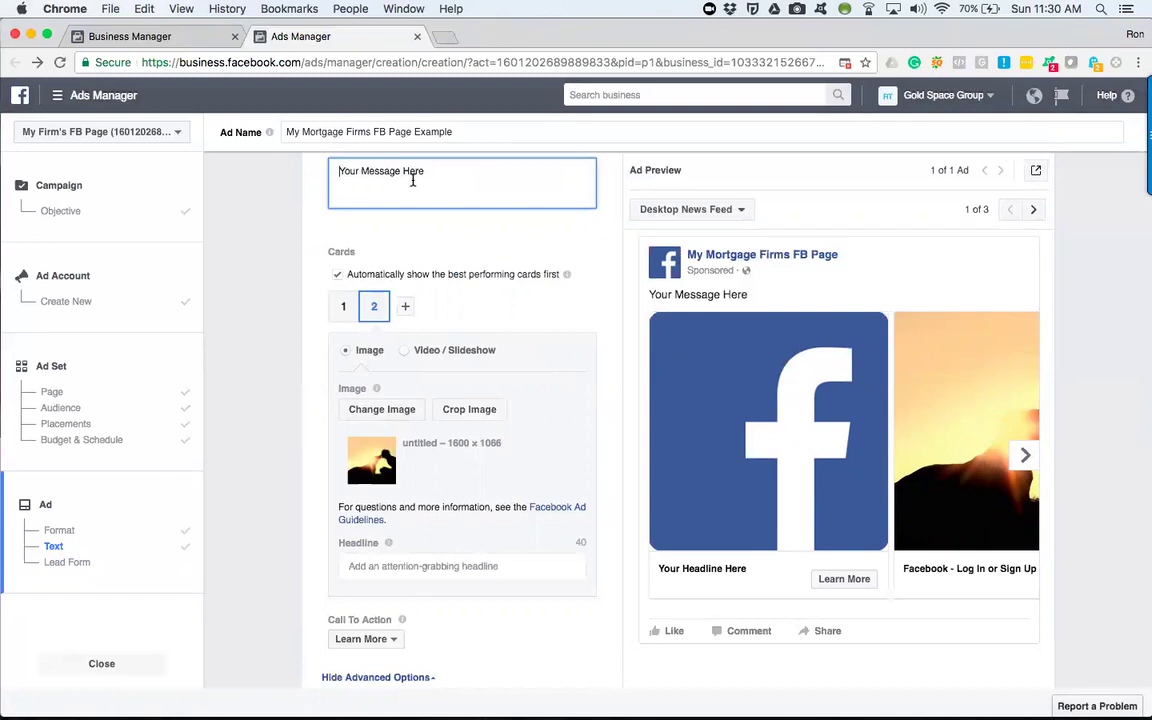
click(435, 170)
text(for the 2nd image)
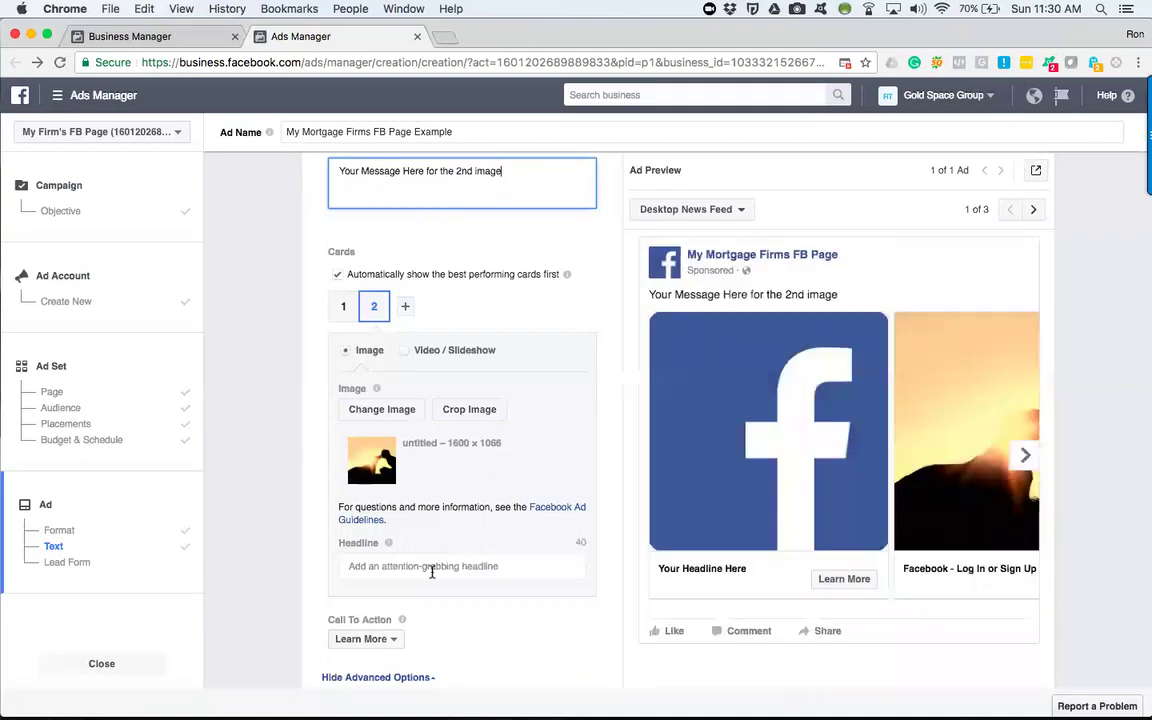
click(432, 568)
text(2nd )
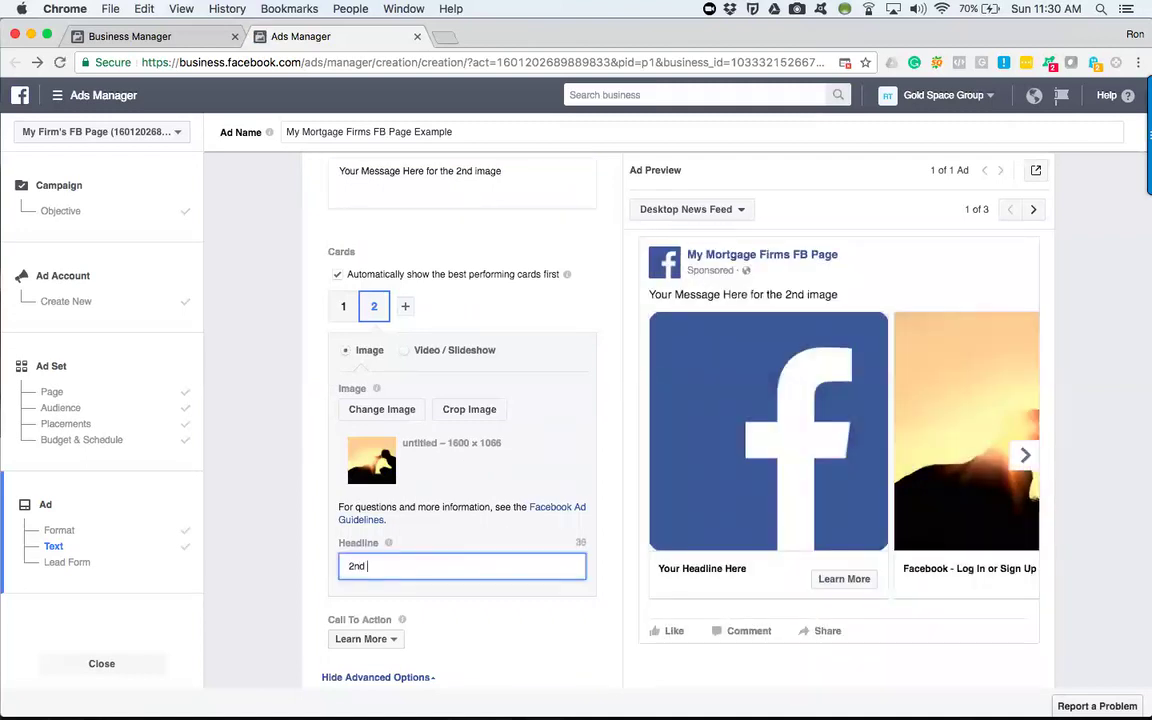
text(headline wording)
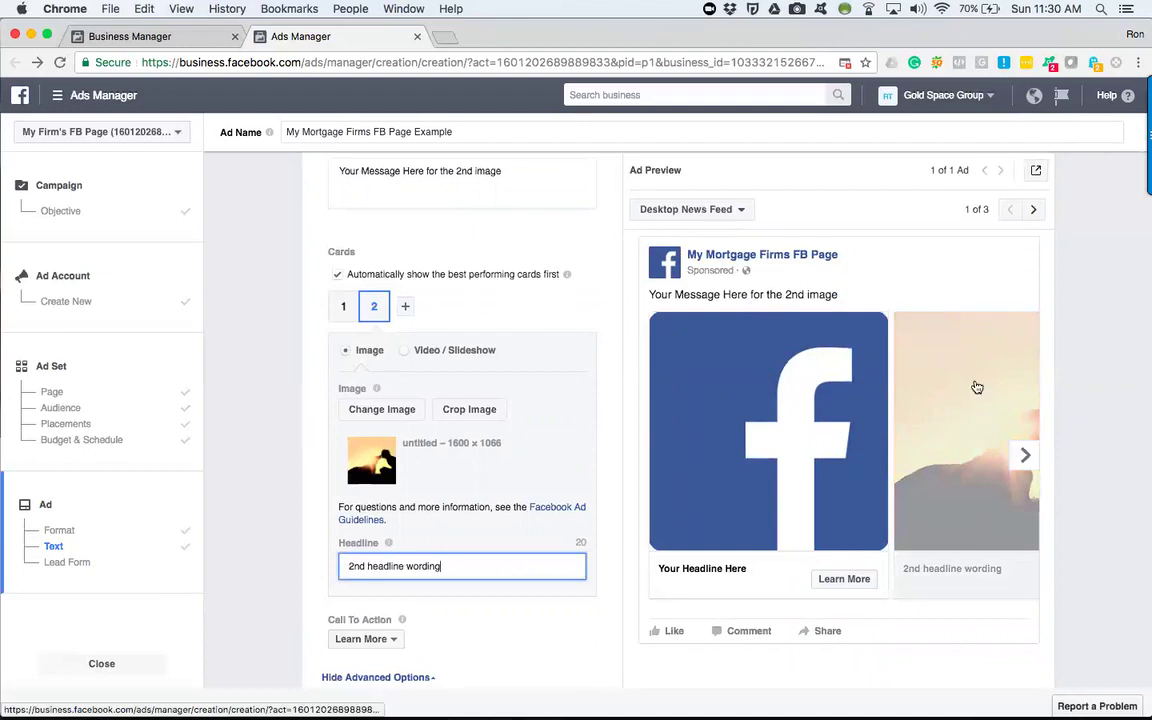
- Preview both carousel cards in the Desktop News Feed and check the Mobile News Feed version
click(1023, 457)
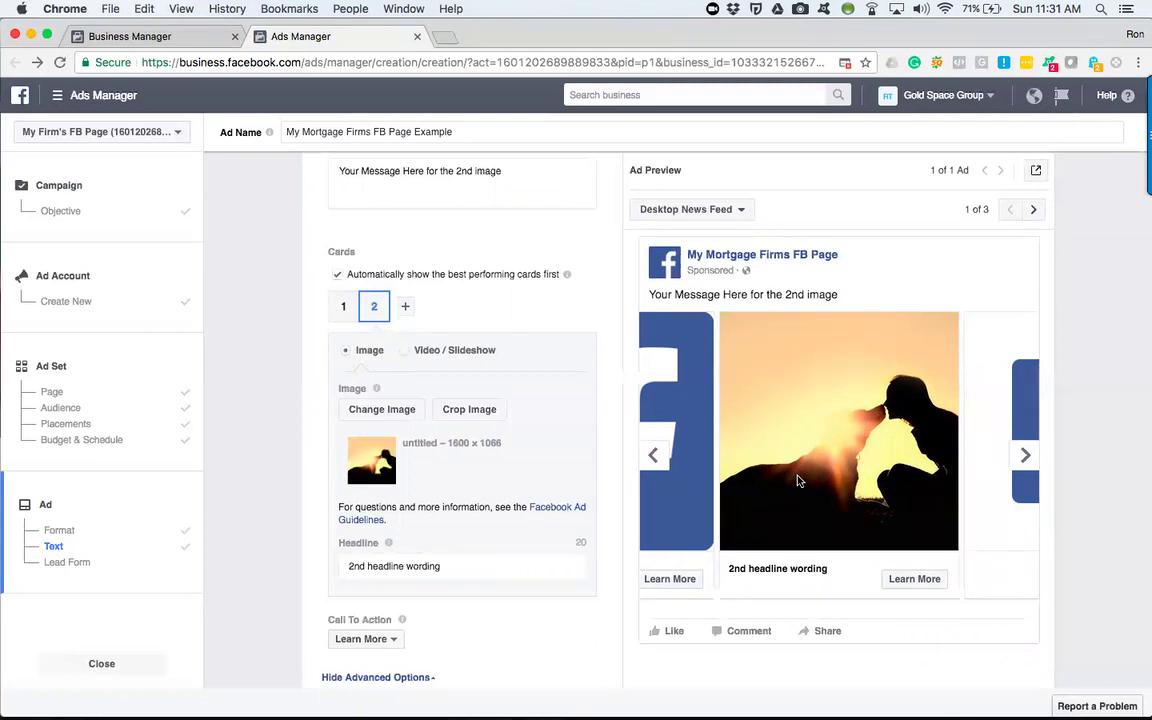
click(654, 454)
click(1033, 209)
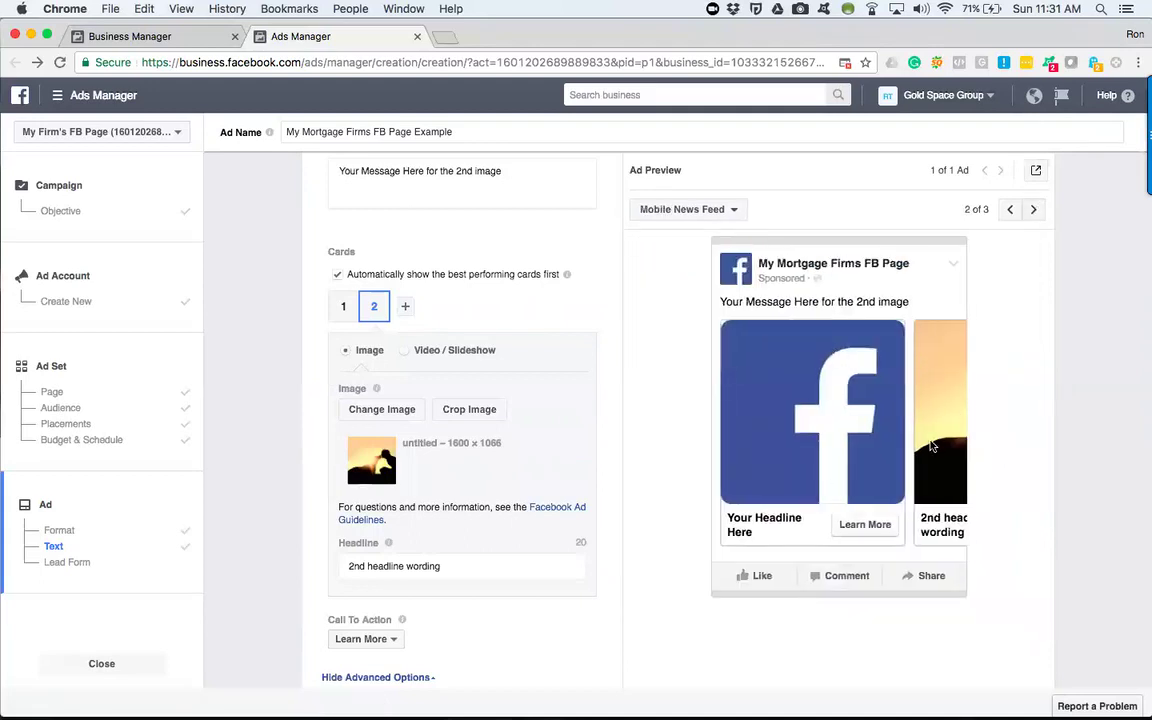
click(1012, 209)
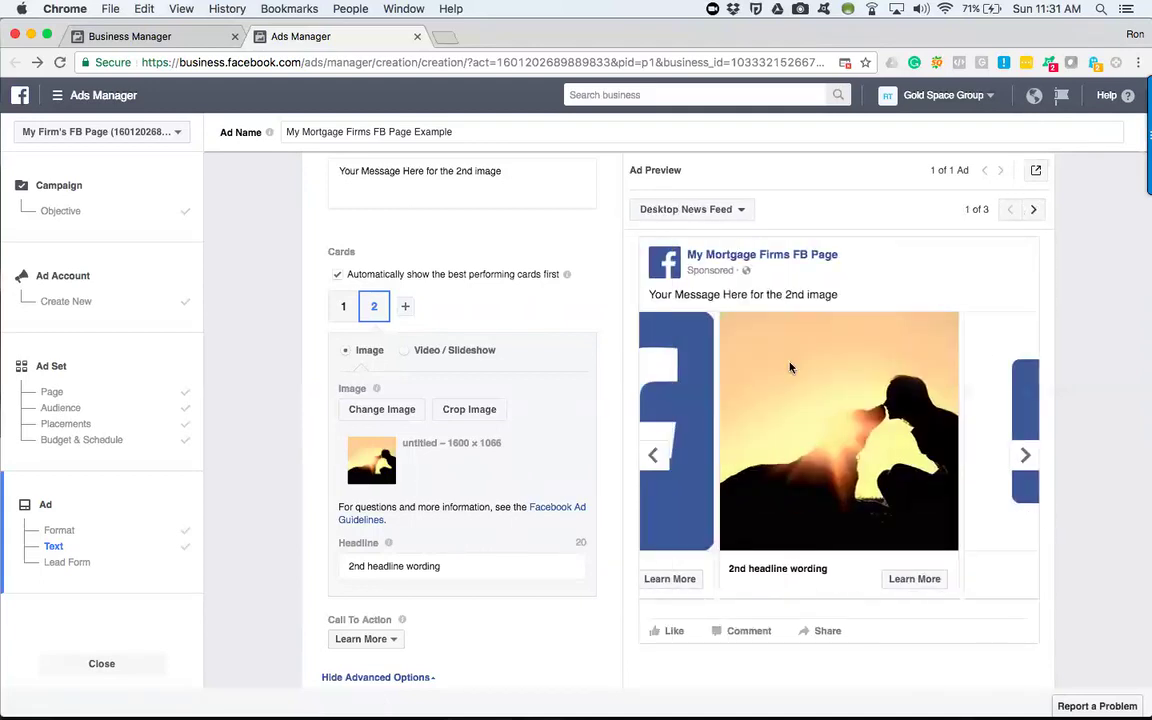
click(654, 455)
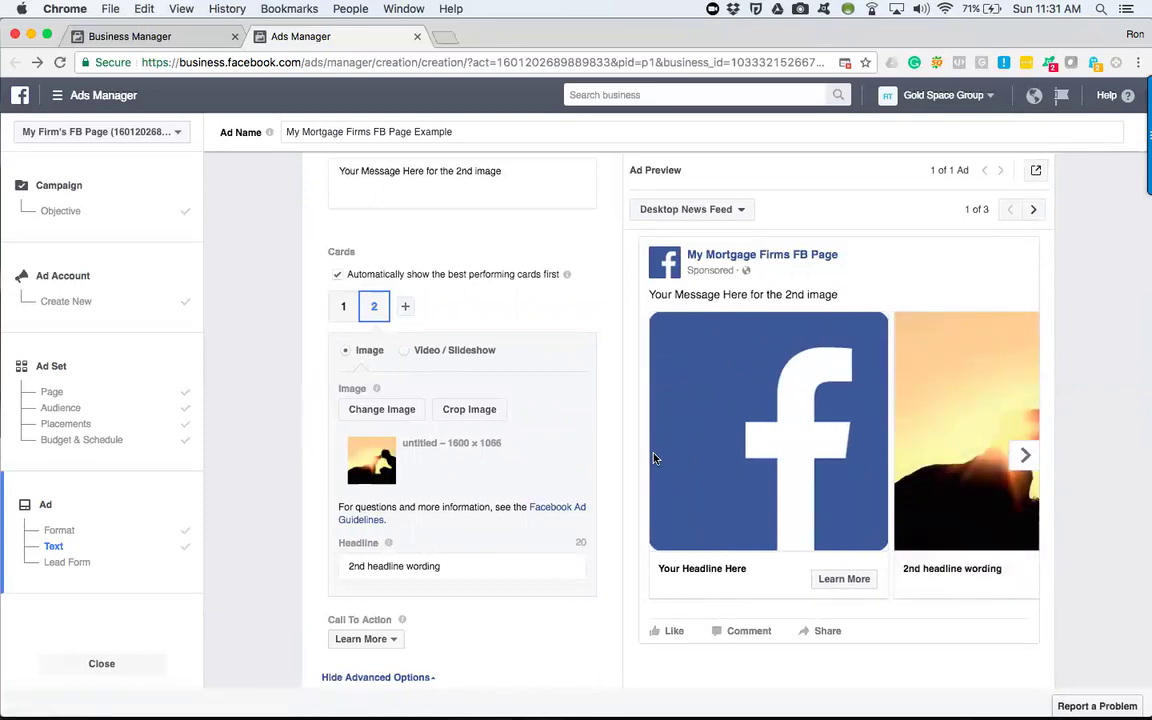
- Try the Single Video format, and set the ad's format to Slideshow
scroll(606, 240, up, 4)
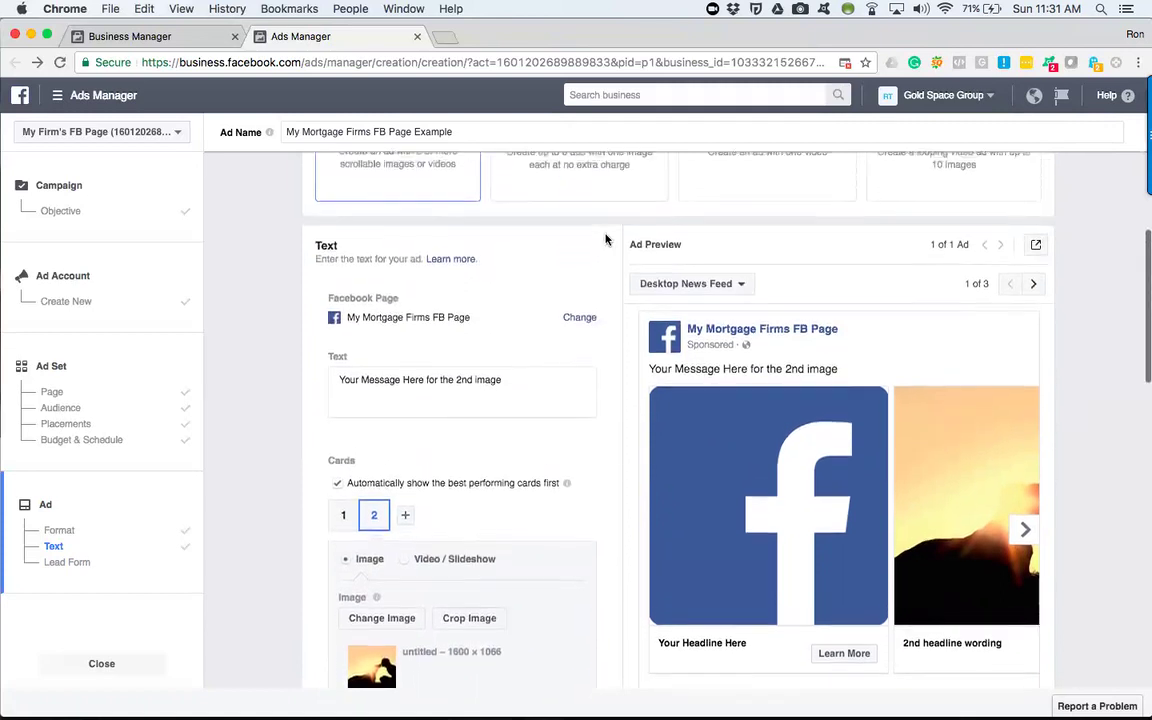
scroll(606, 240, up, 5)
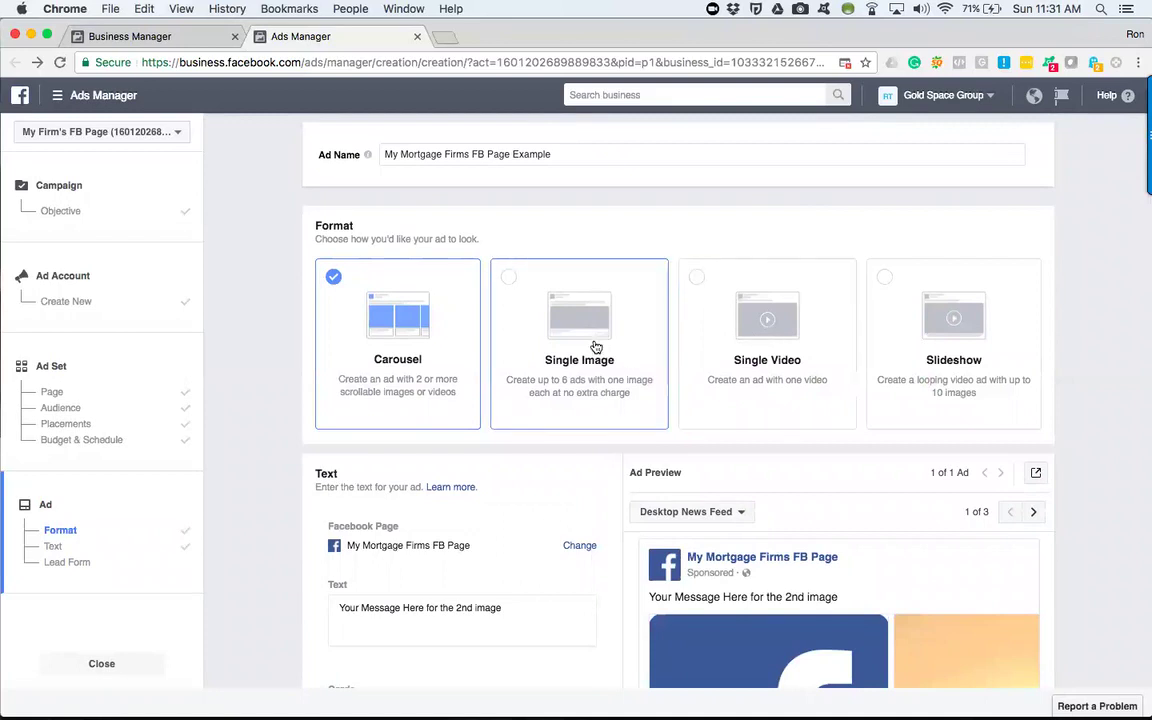
click(787, 318)
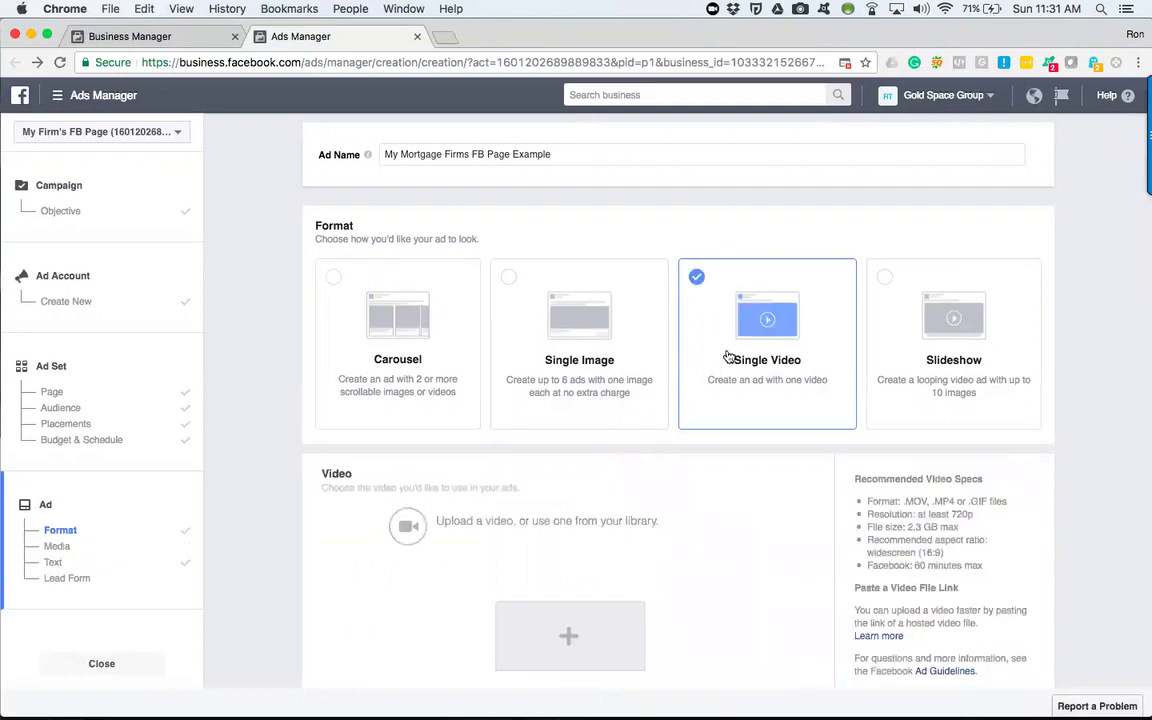
click(924, 313)
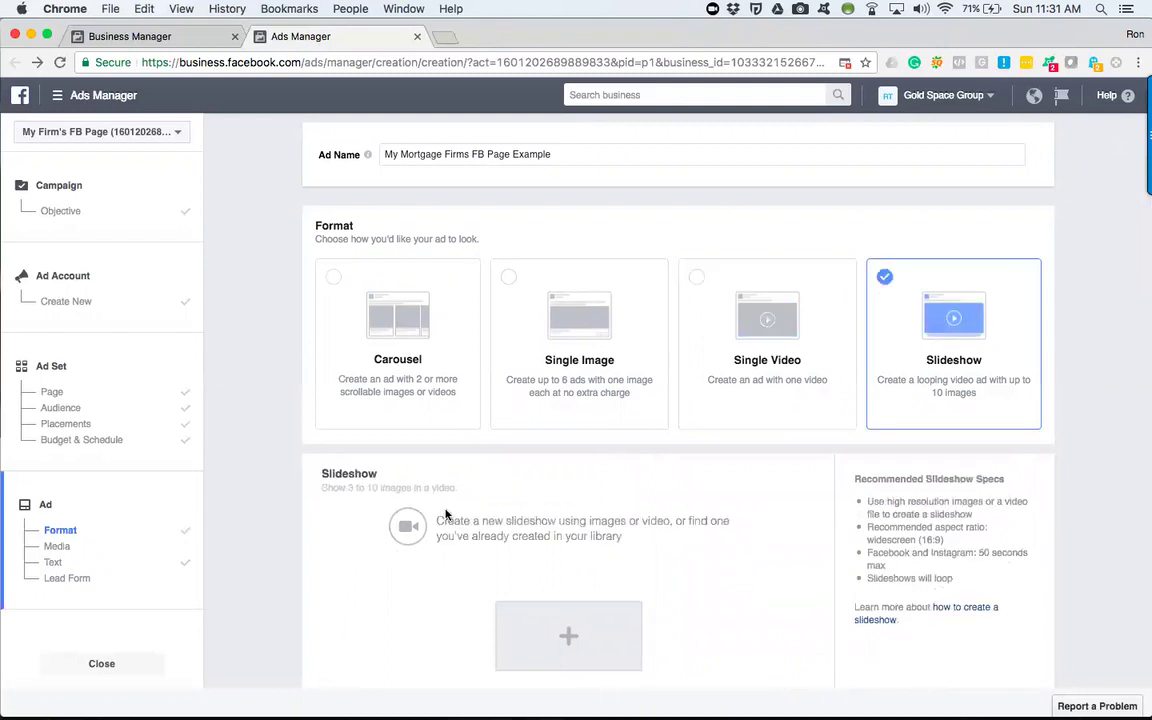
- Start a new slideshow for the ad and set its image duration to 3 seconds
scroll(391, 537, down, 2)
scroll(391, 540, down, 2)
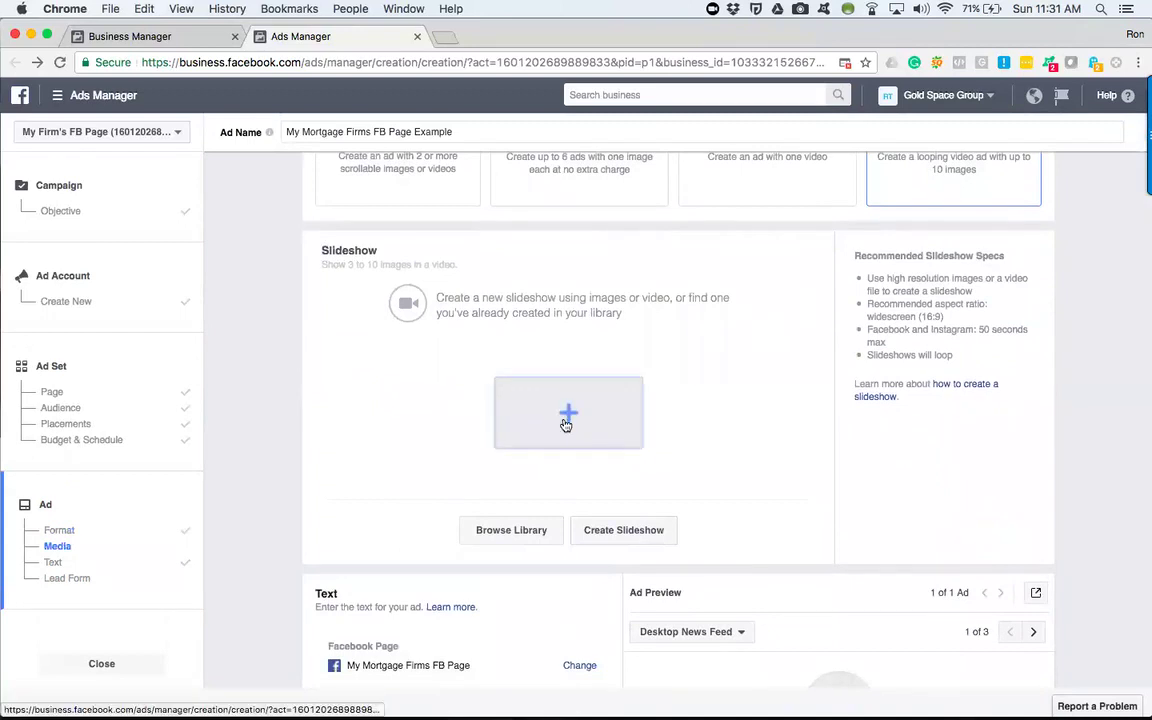
click(566, 423)
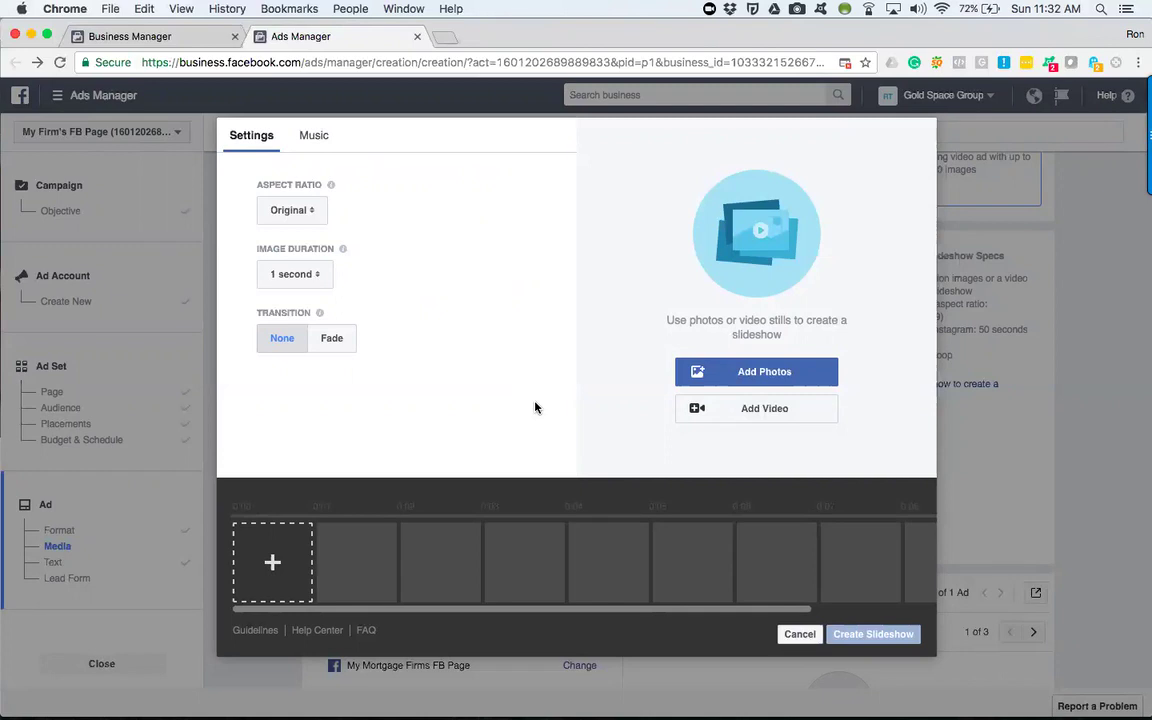
click(323, 285)
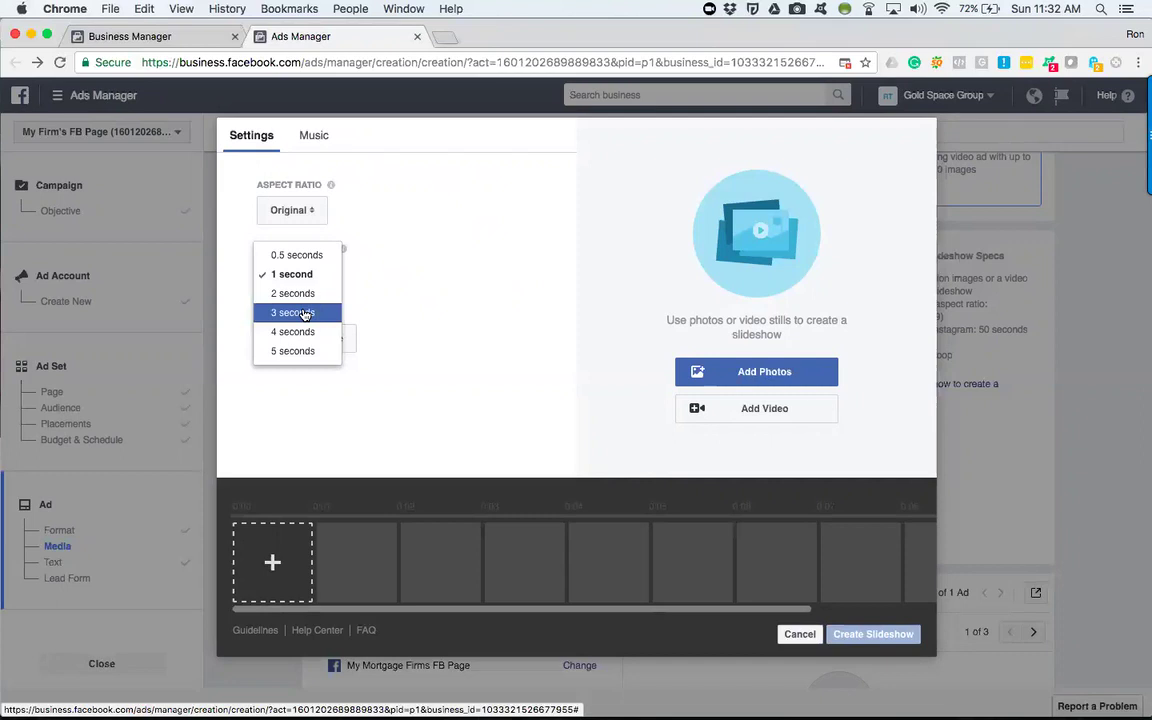
click(304, 315)
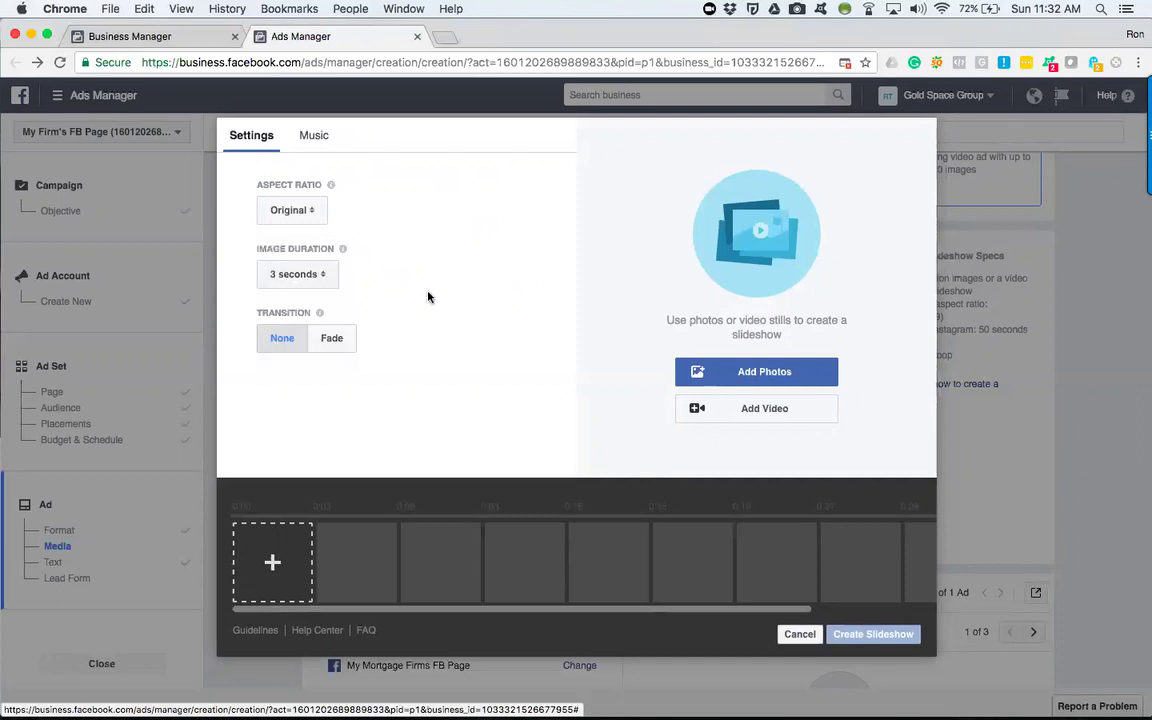
- Add the orange barn, Facebook logo and sunset silhouette images from the image library to the slideshow
click(767, 376)
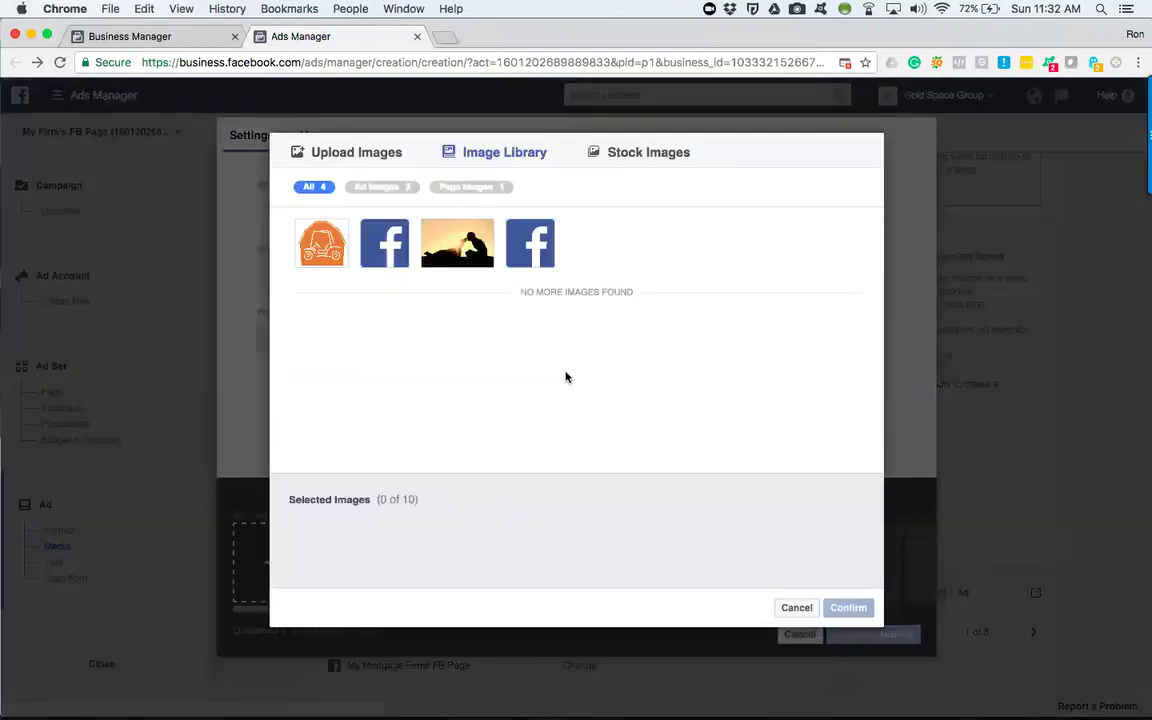
click(321, 243)
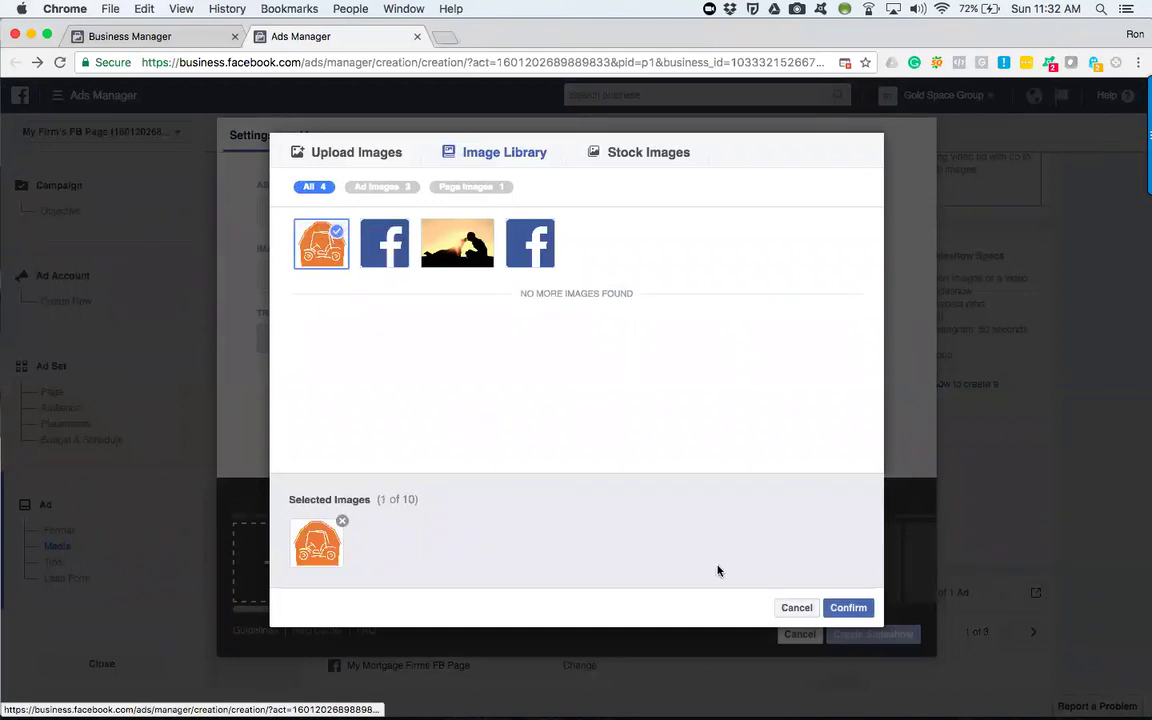
click(852, 615)
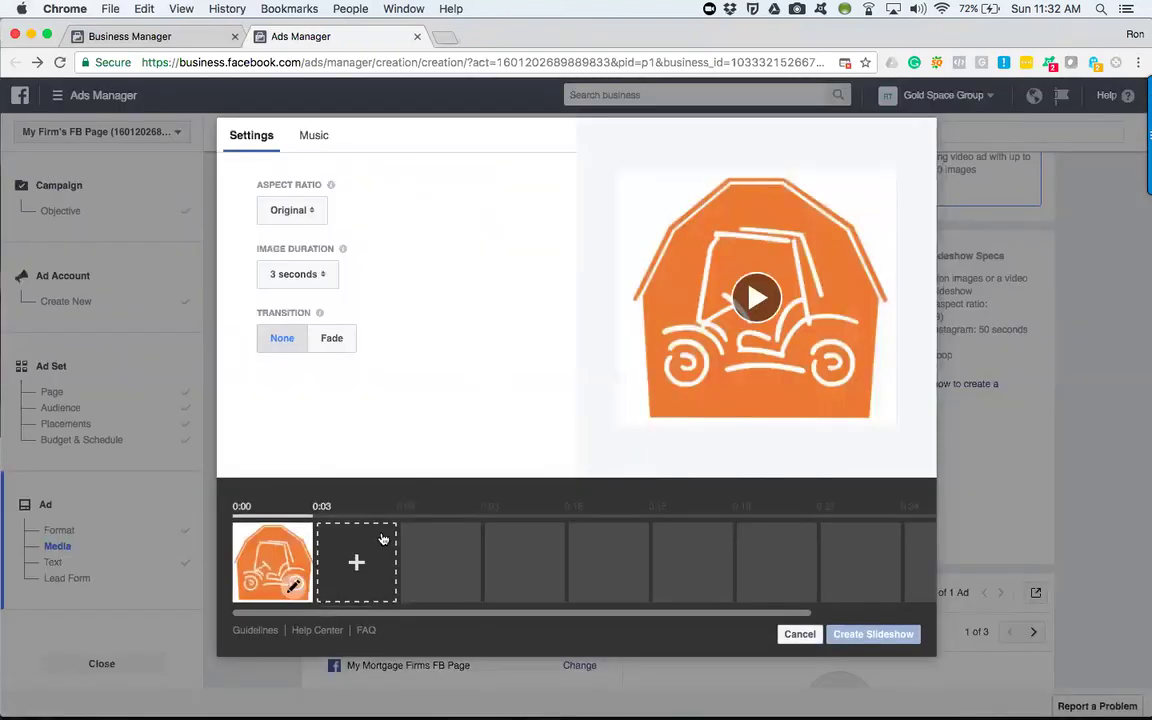
click(366, 553)
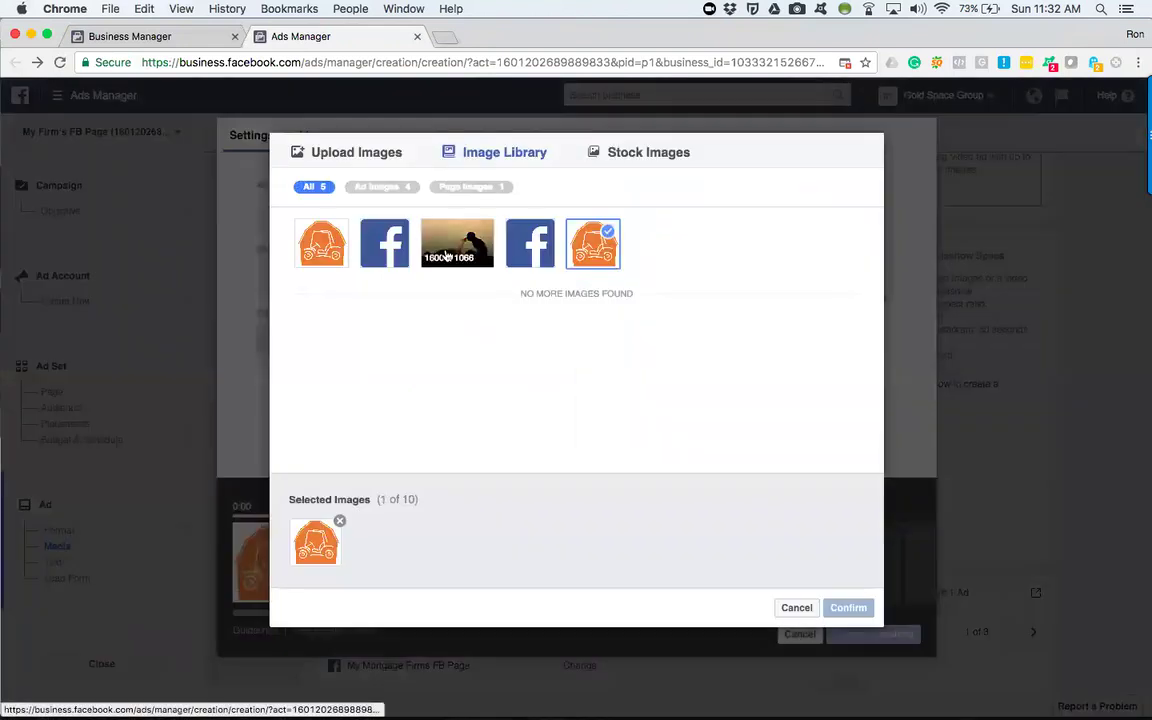
click(384, 245)
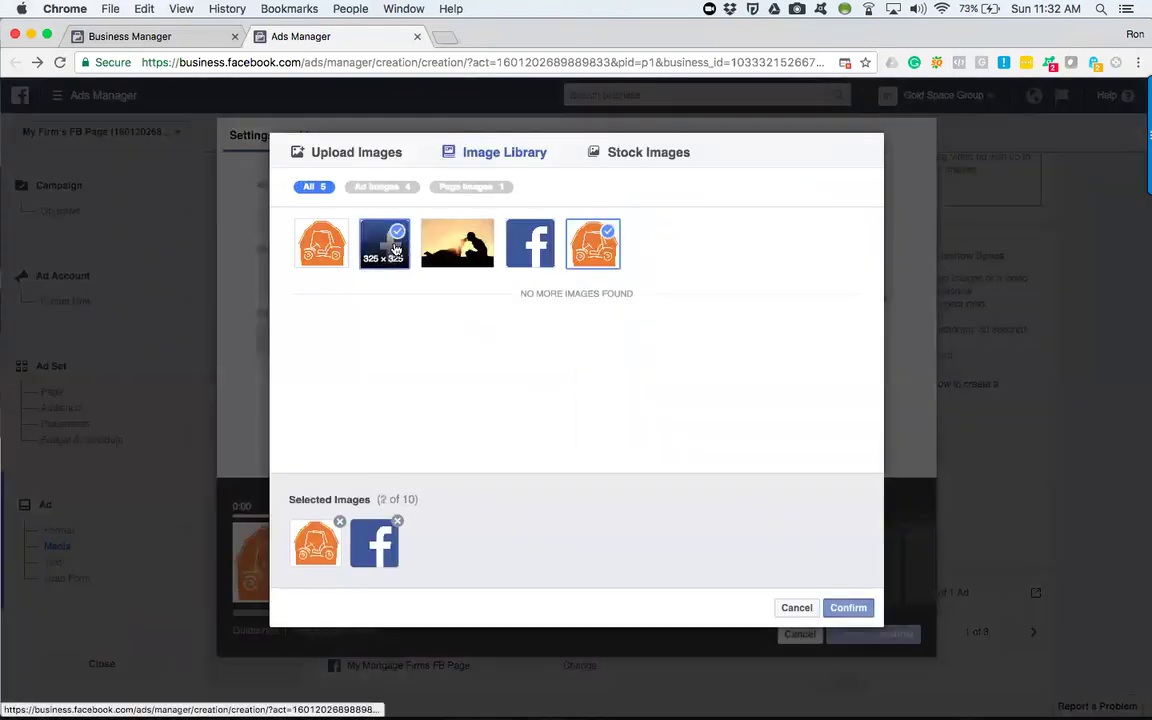
click(848, 608)
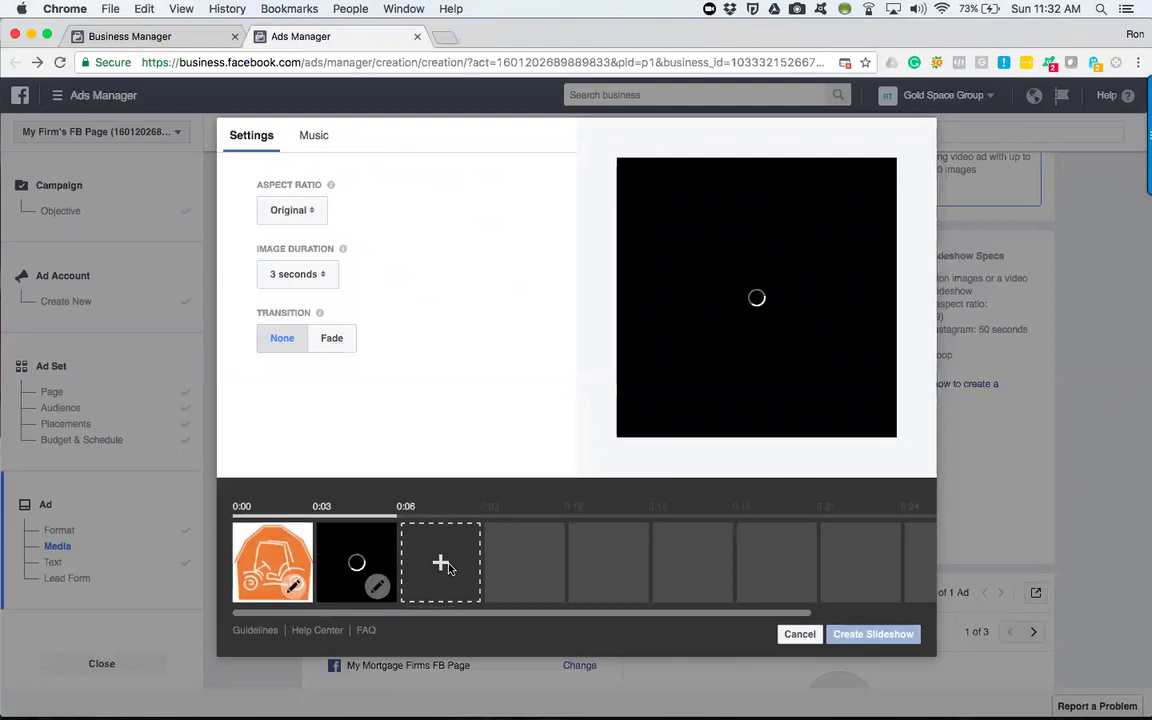
click(442, 563)
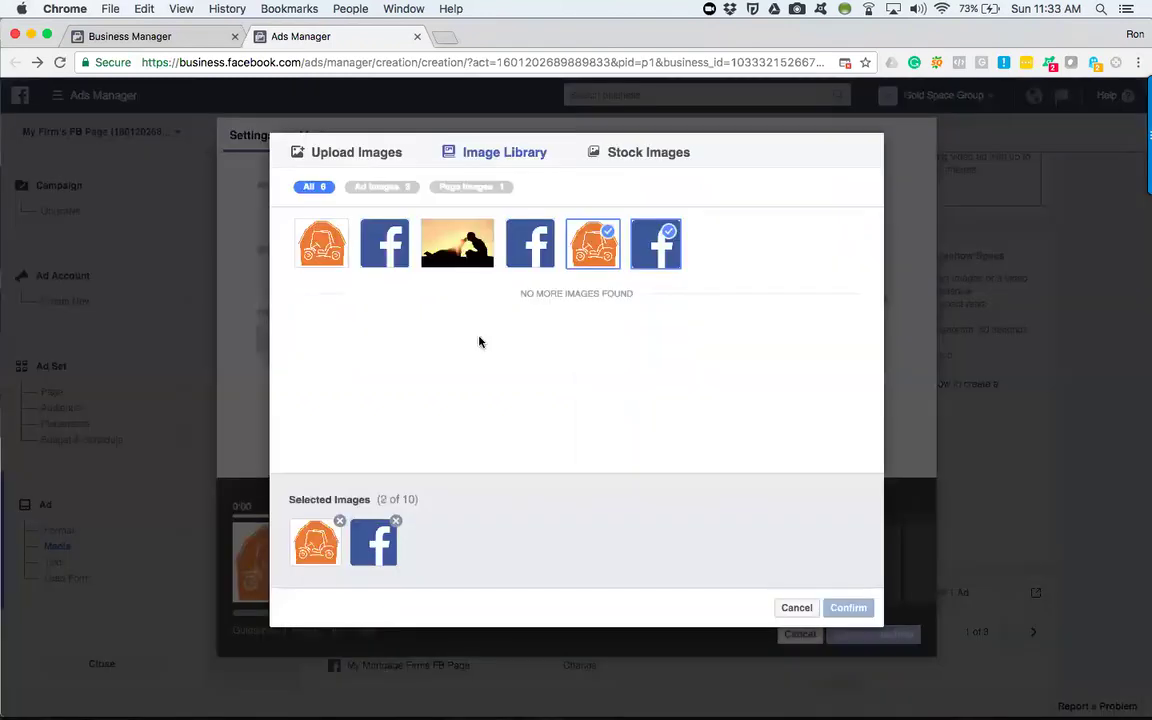
click(477, 243)
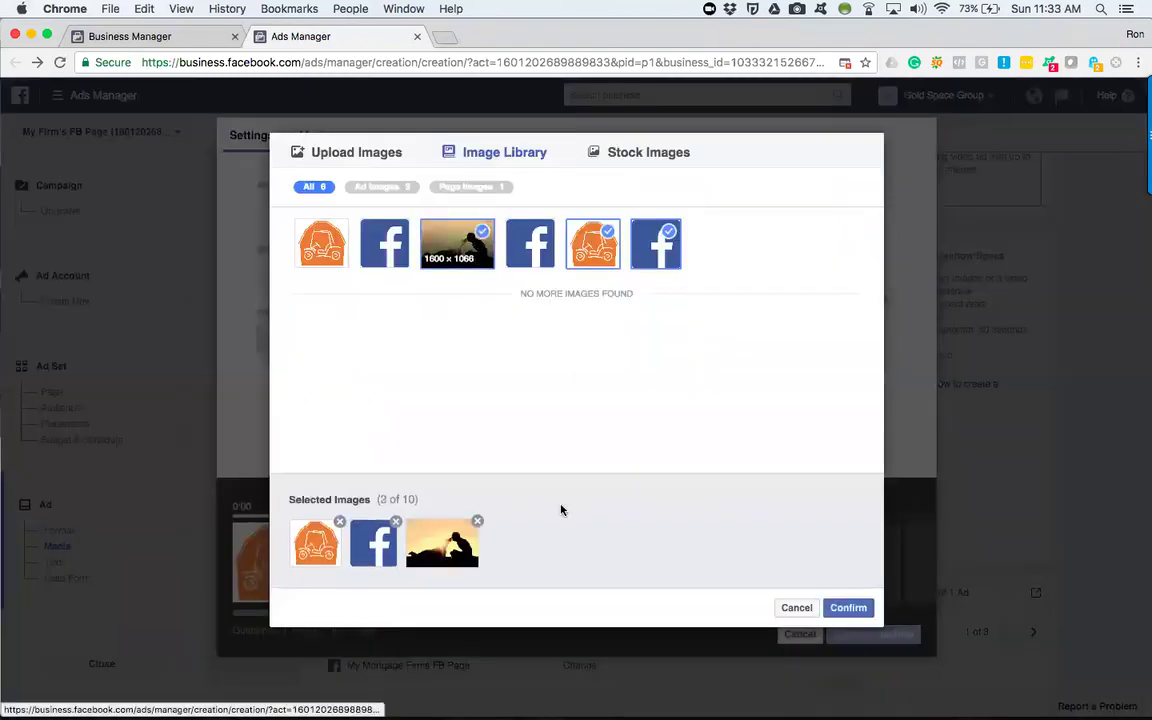
click(848, 608)
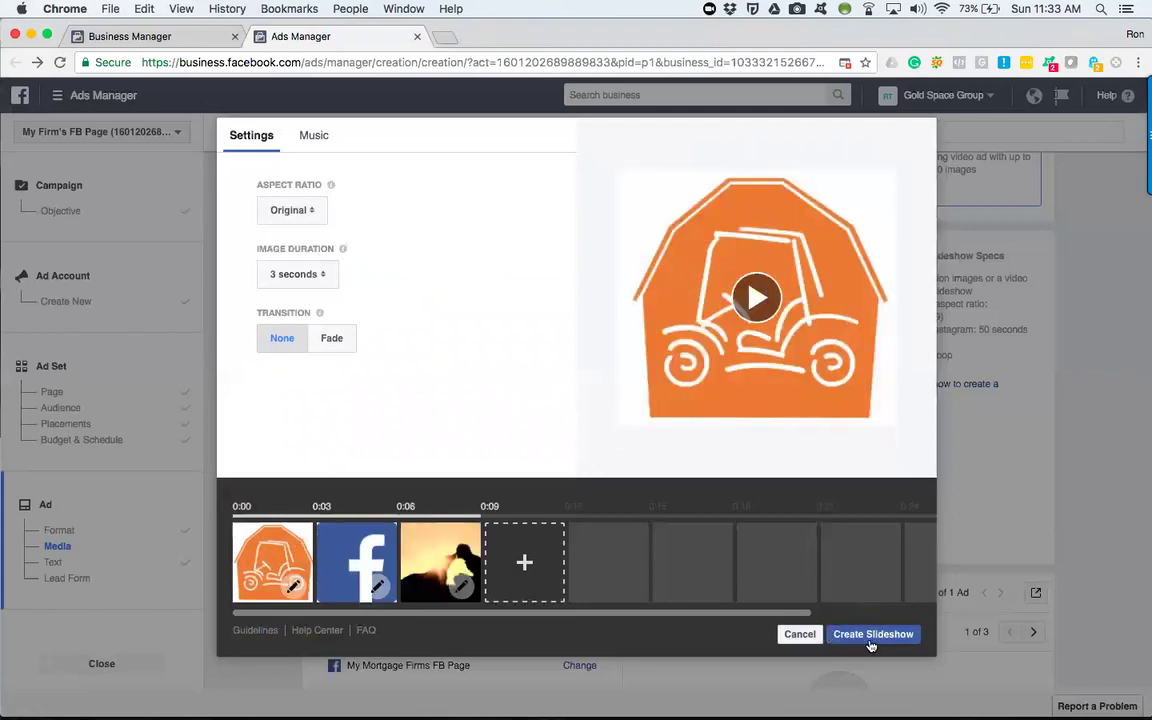
- Preview the slideshow, look over its image duration options, and cancel creating it
click(755, 297)
mouse_move(271, 562)
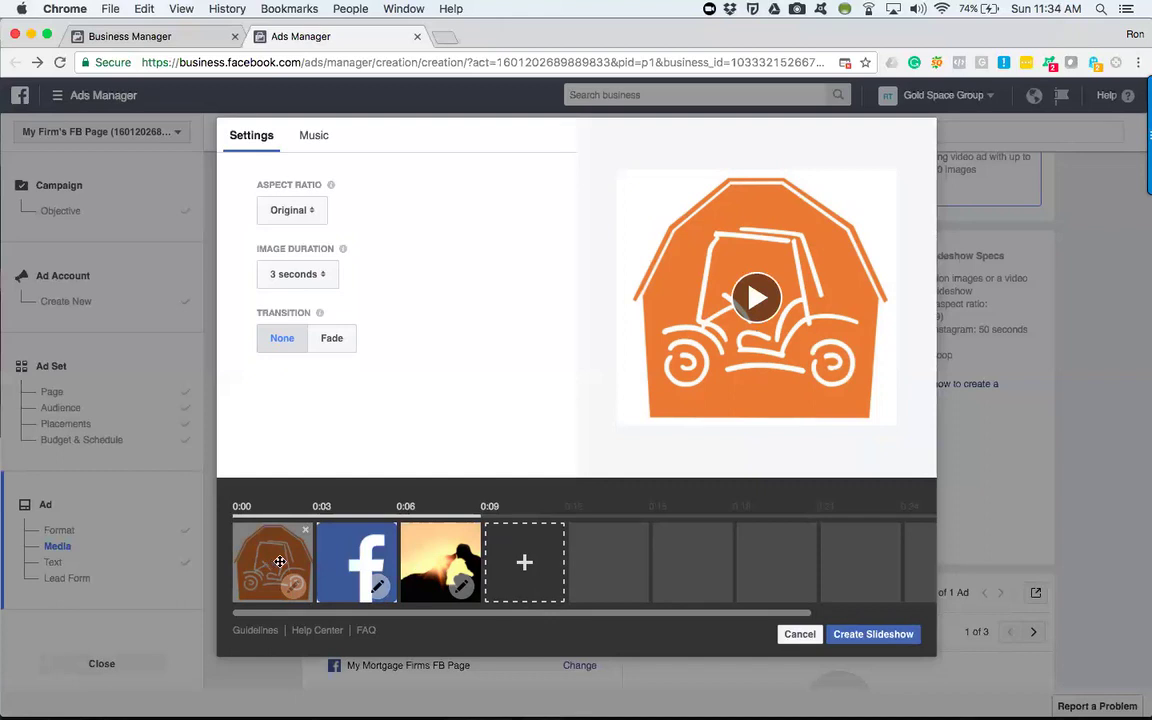
mouse_move(339, 545)
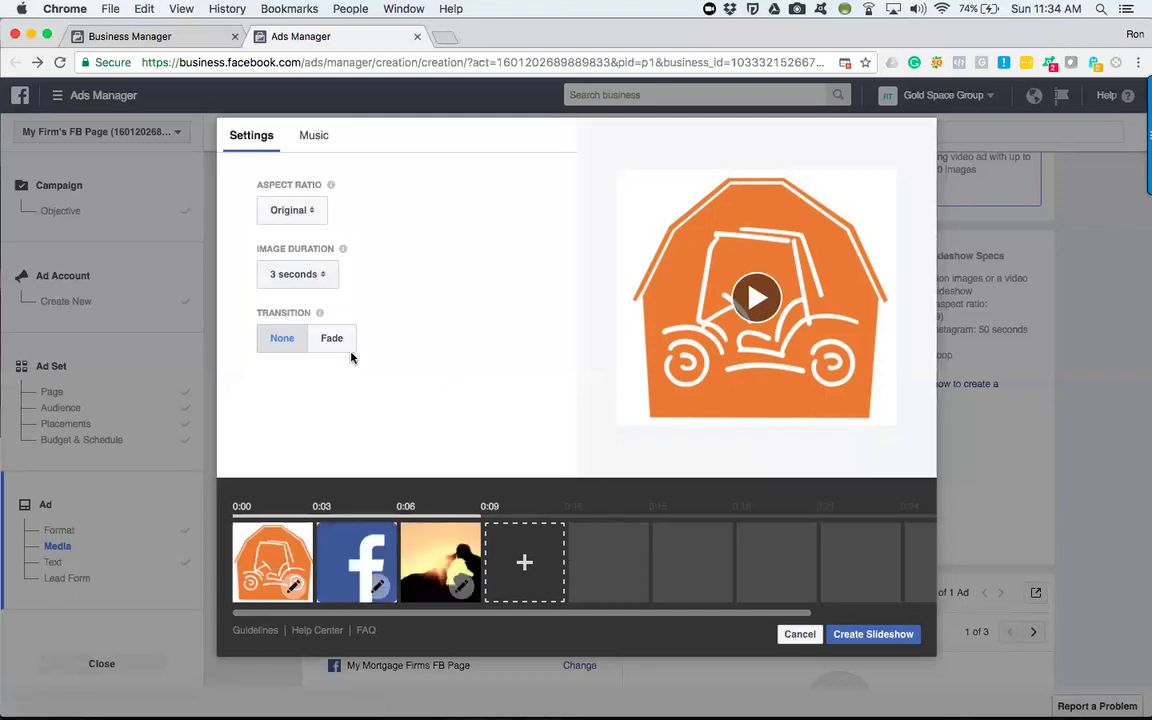
click(333, 289)
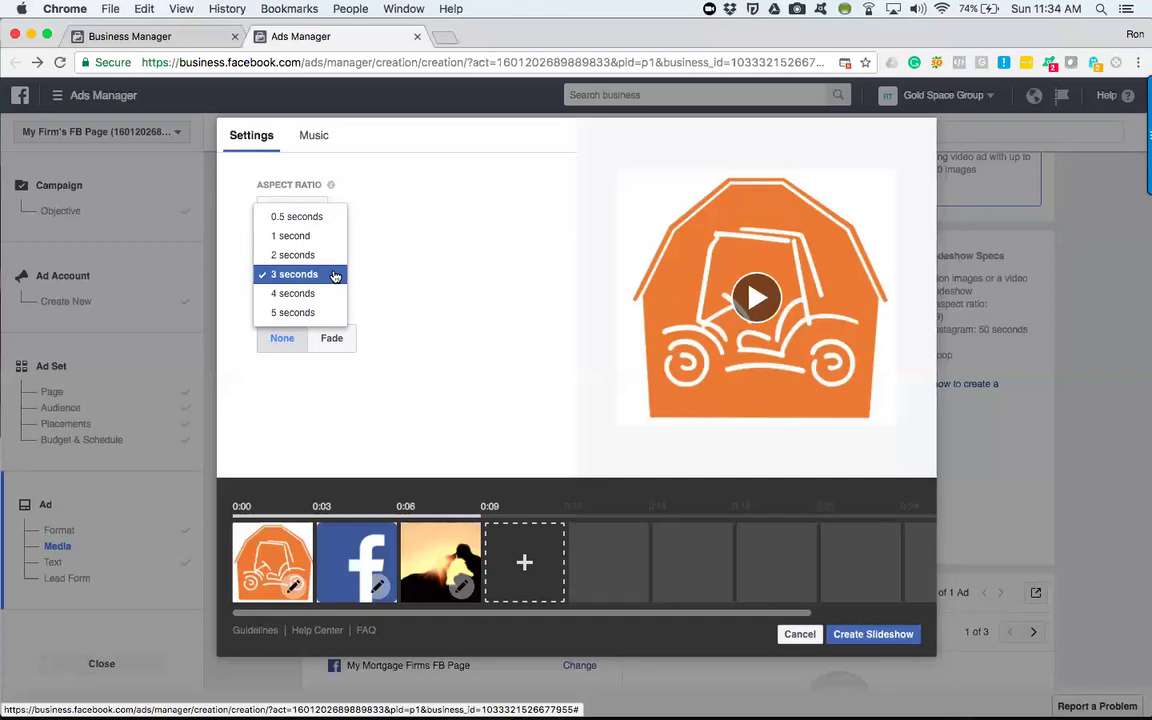
click(398, 283)
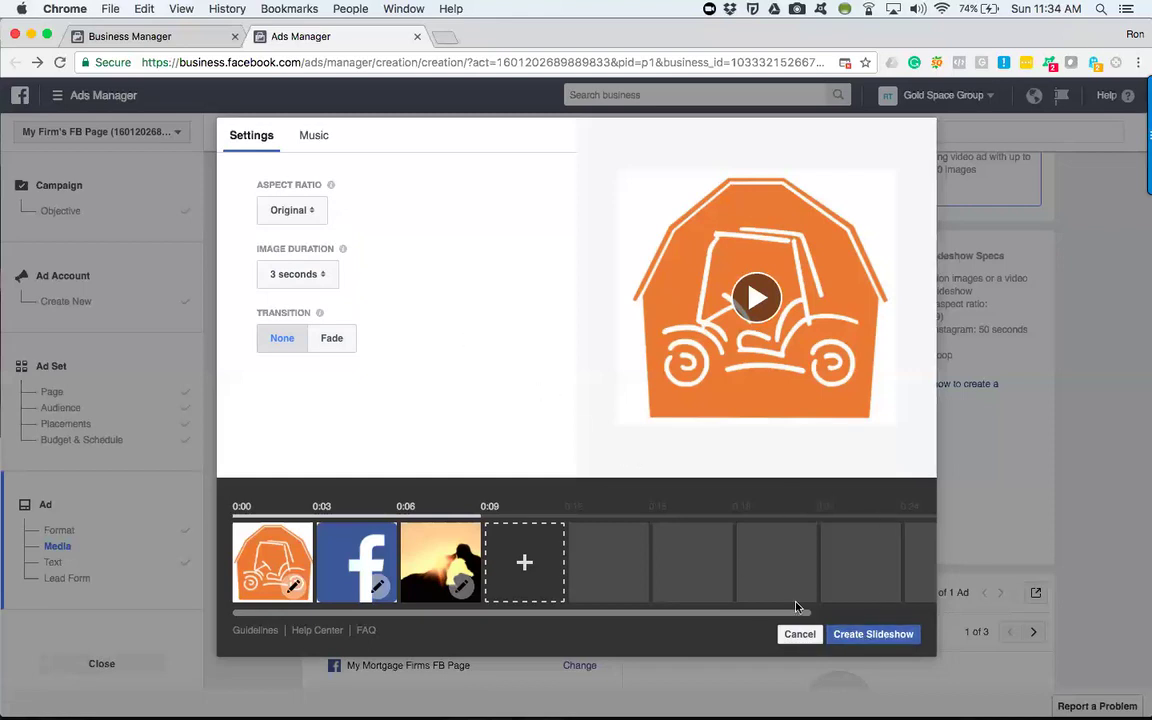
click(798, 635)
scroll(663, 473, down, 3)
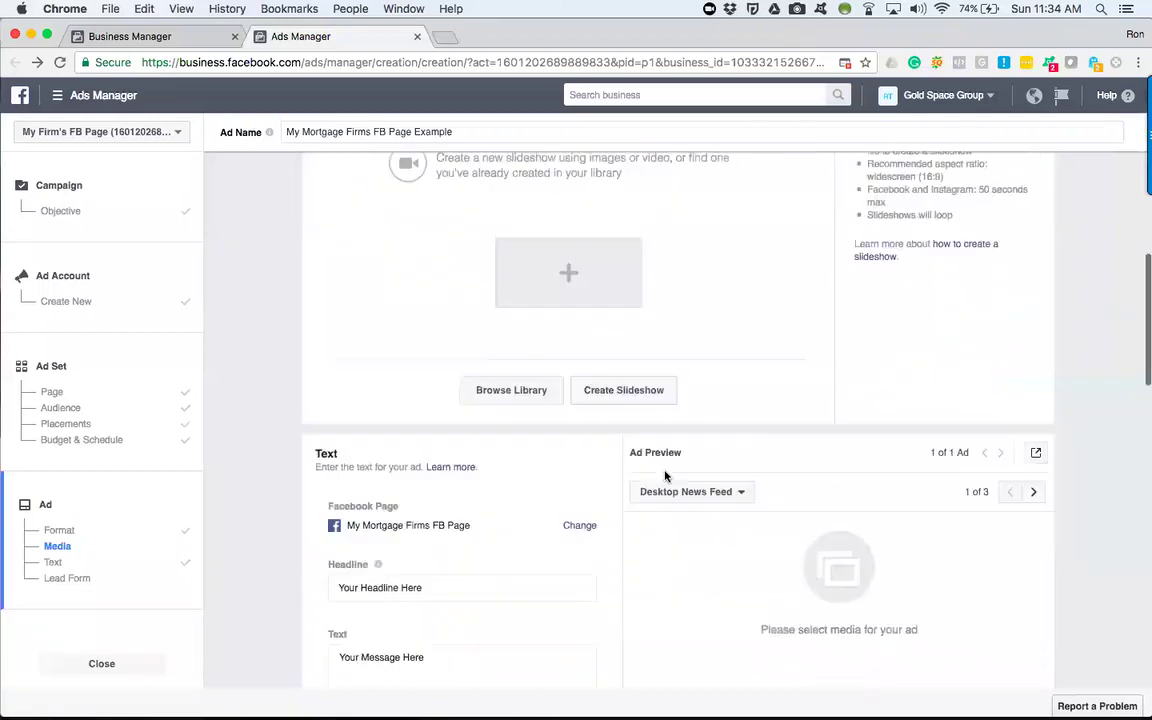
- Go over the ad's headline and message text, highlighting the wording in each field
scroll(283, 481, down, 3)
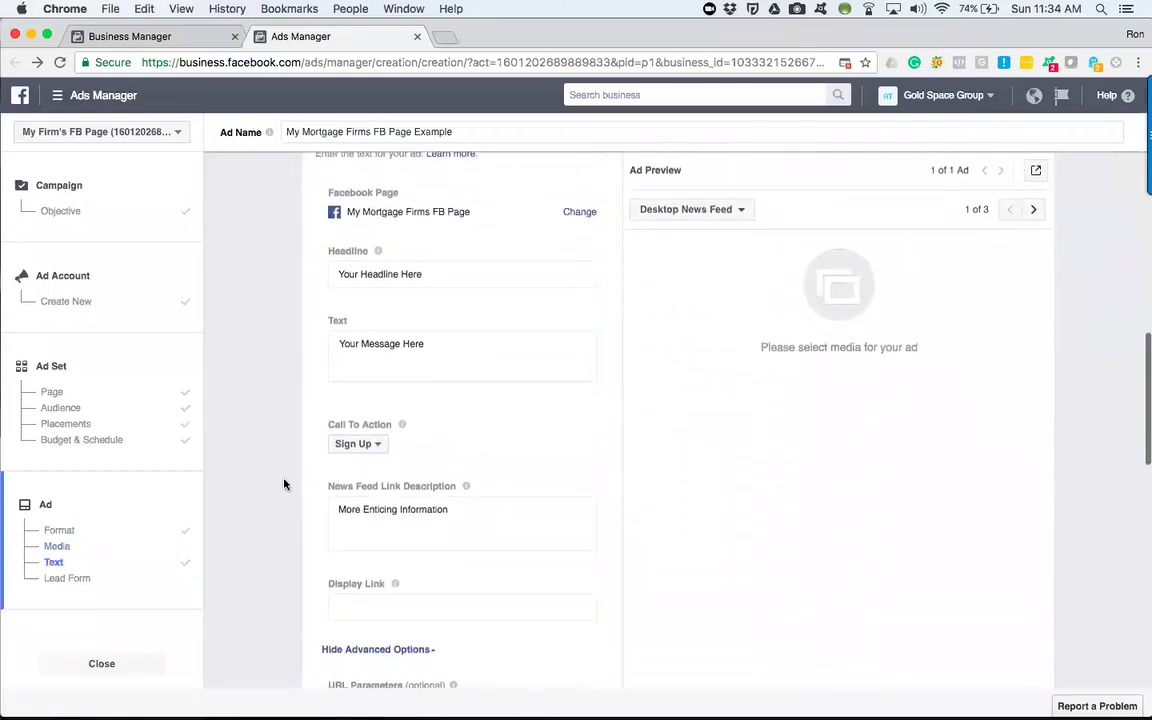
click(438, 274)
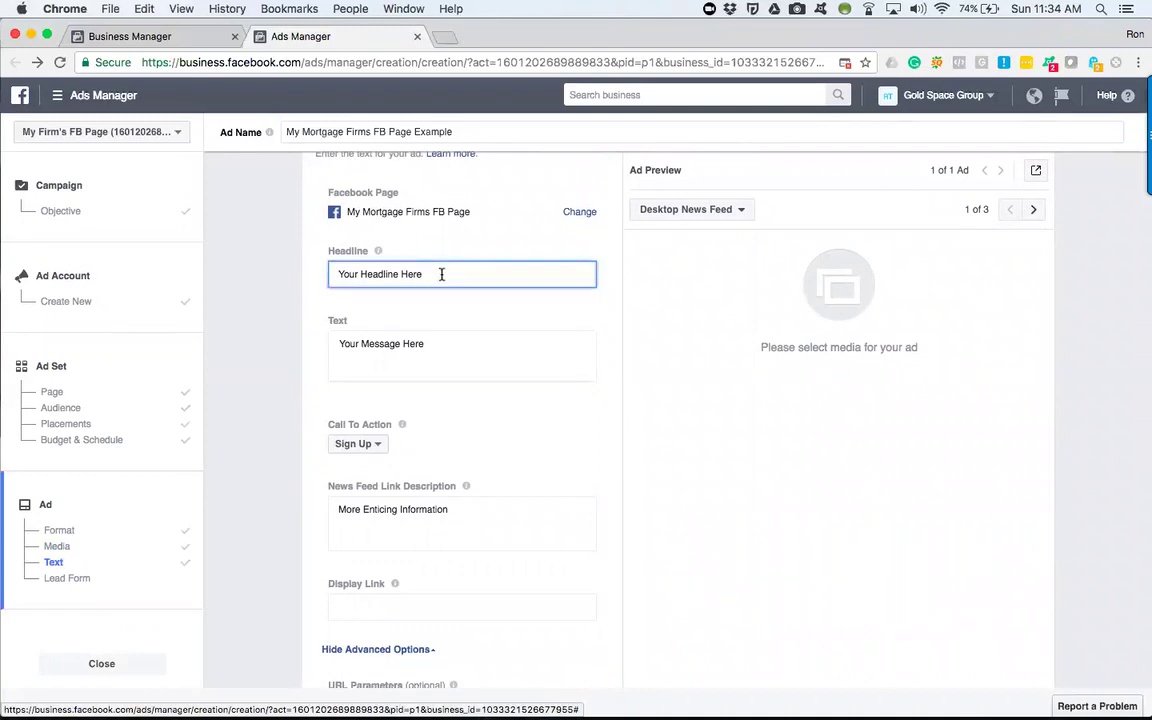
drag(440, 274, 334, 273)
drag(449, 344, 338, 345)
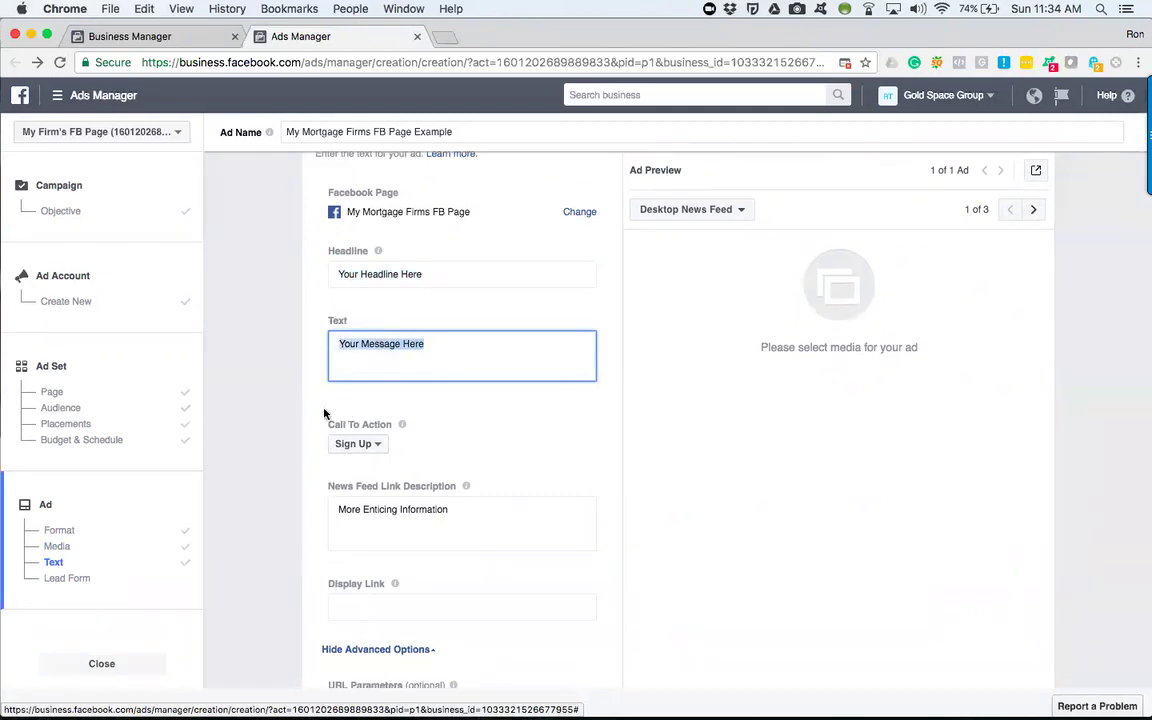
- Create a slideshow for the ad from the orange barn, Facebook logo and sunset silhouette images in the image library
scroll(617, 378, up, 5)
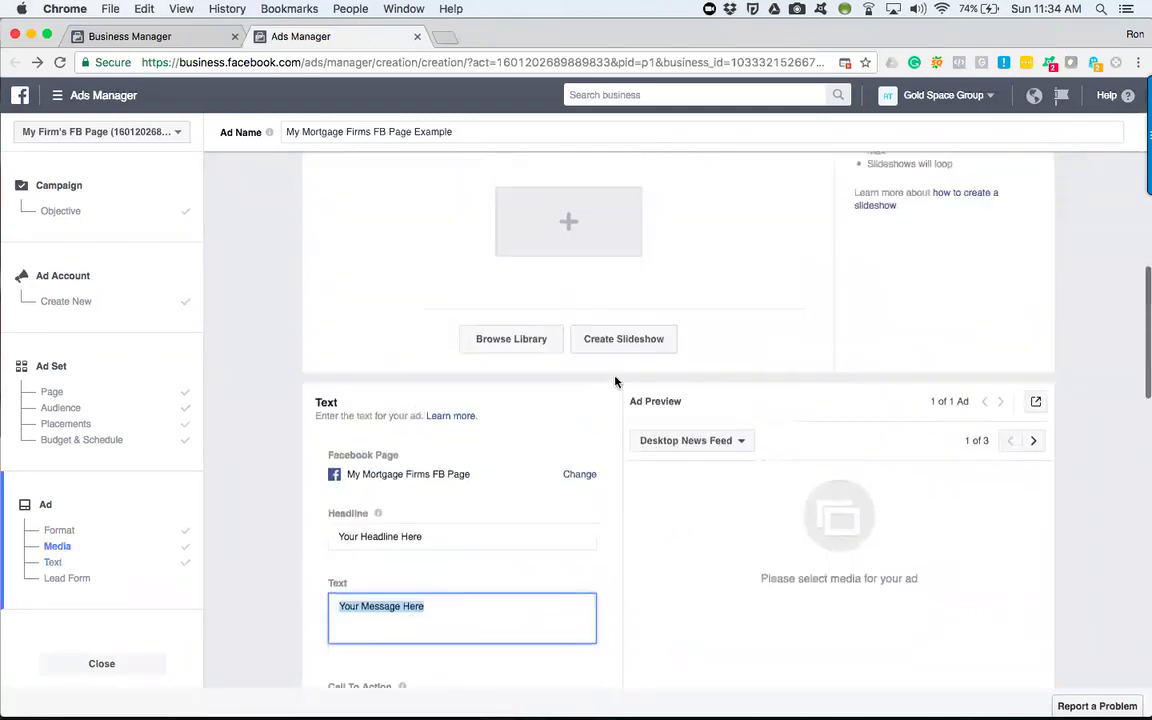
scroll(645, 308, up, 2)
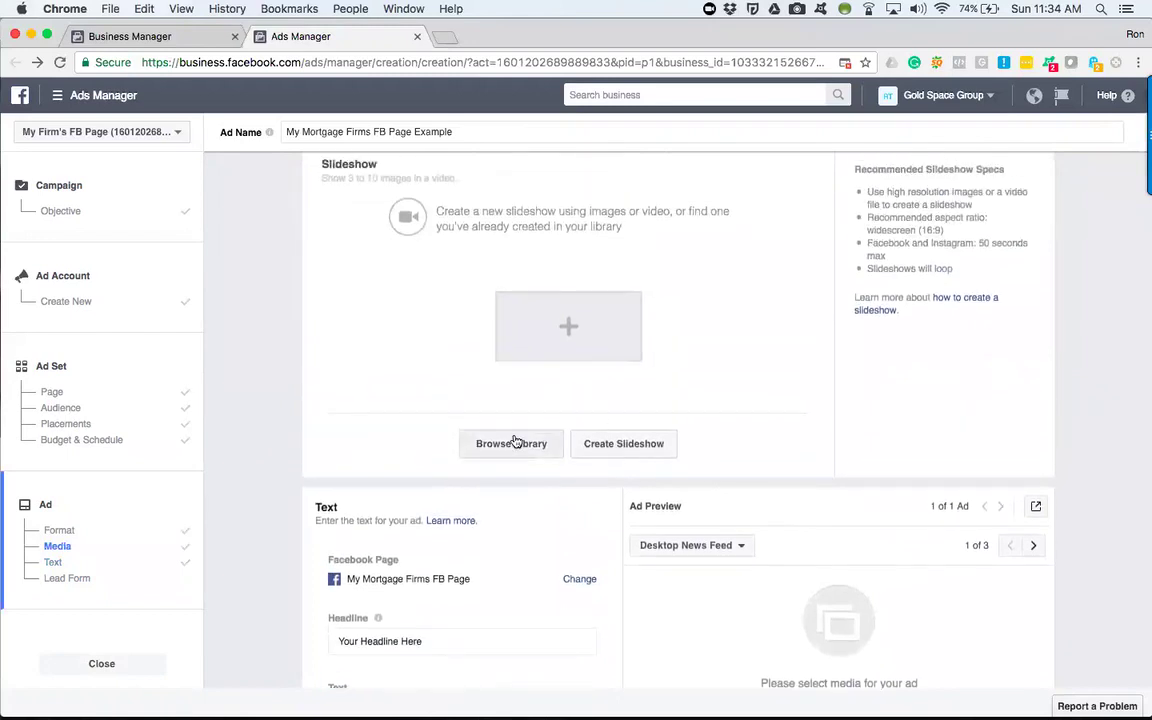
click(597, 449)
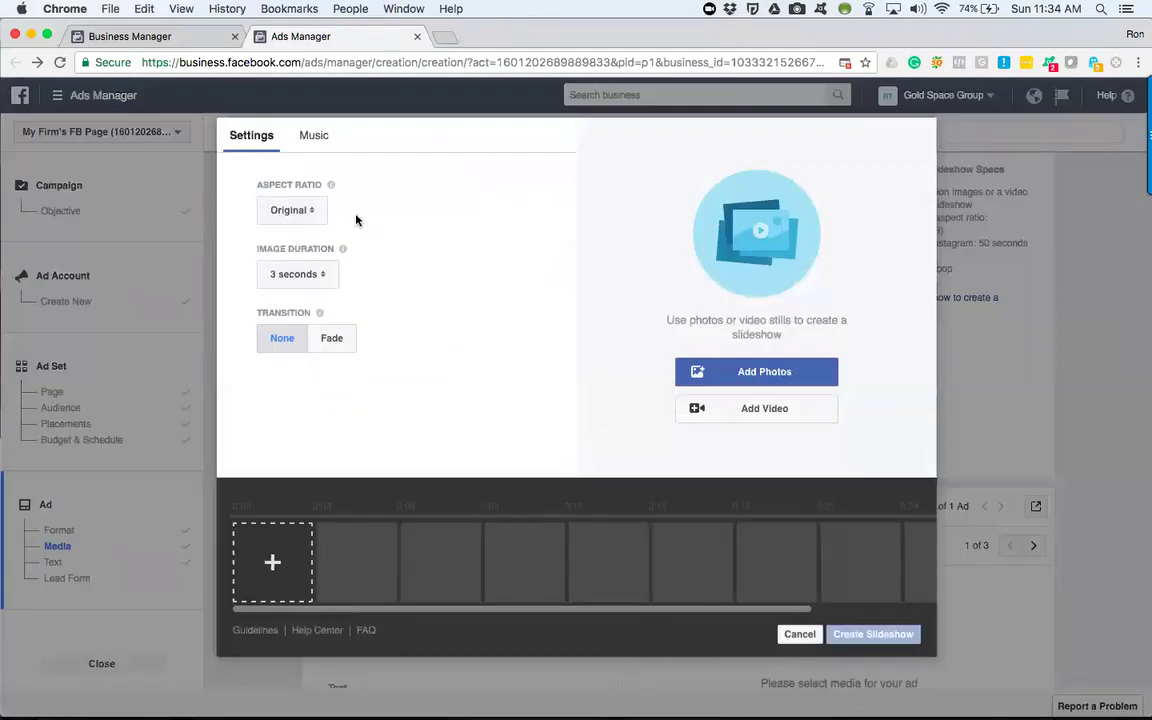
click(764, 372)
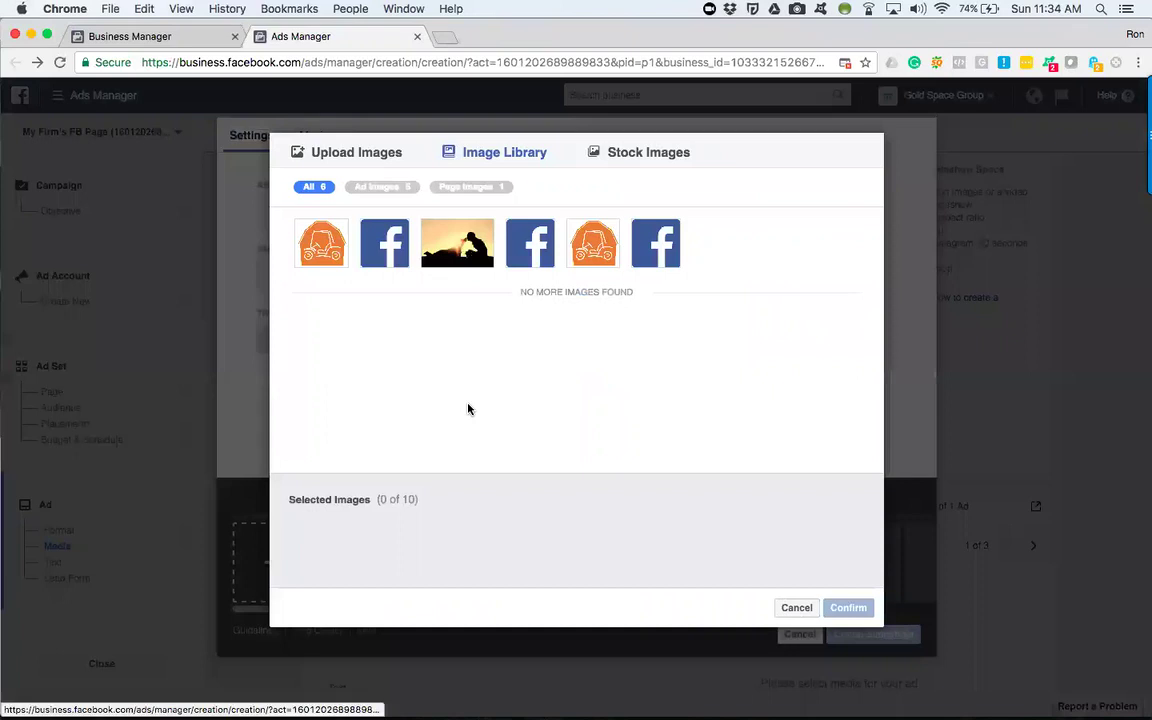
click(322, 245)
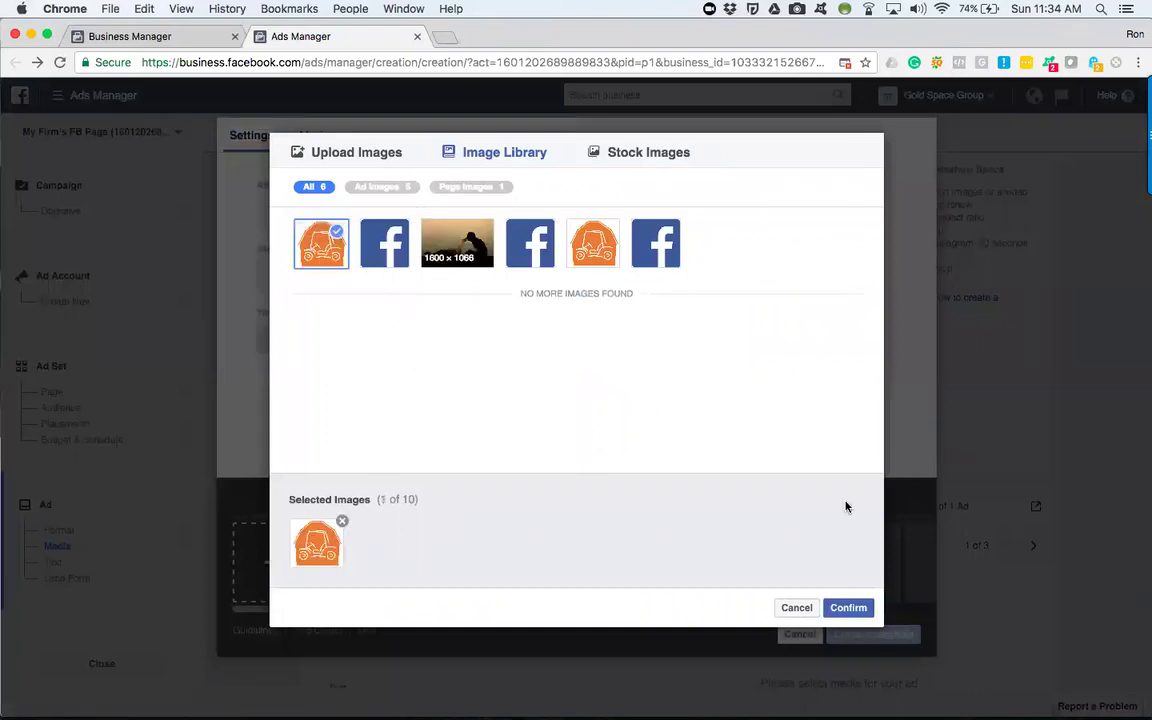
click(850, 608)
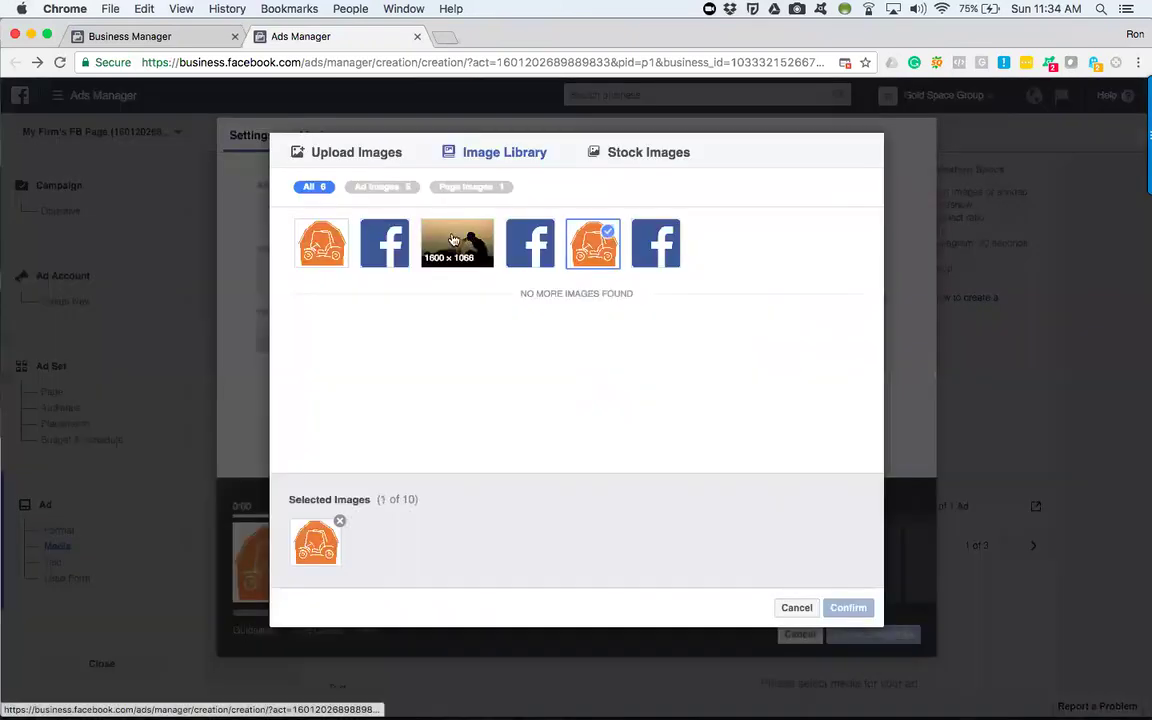
click(384, 243)
click(457, 243)
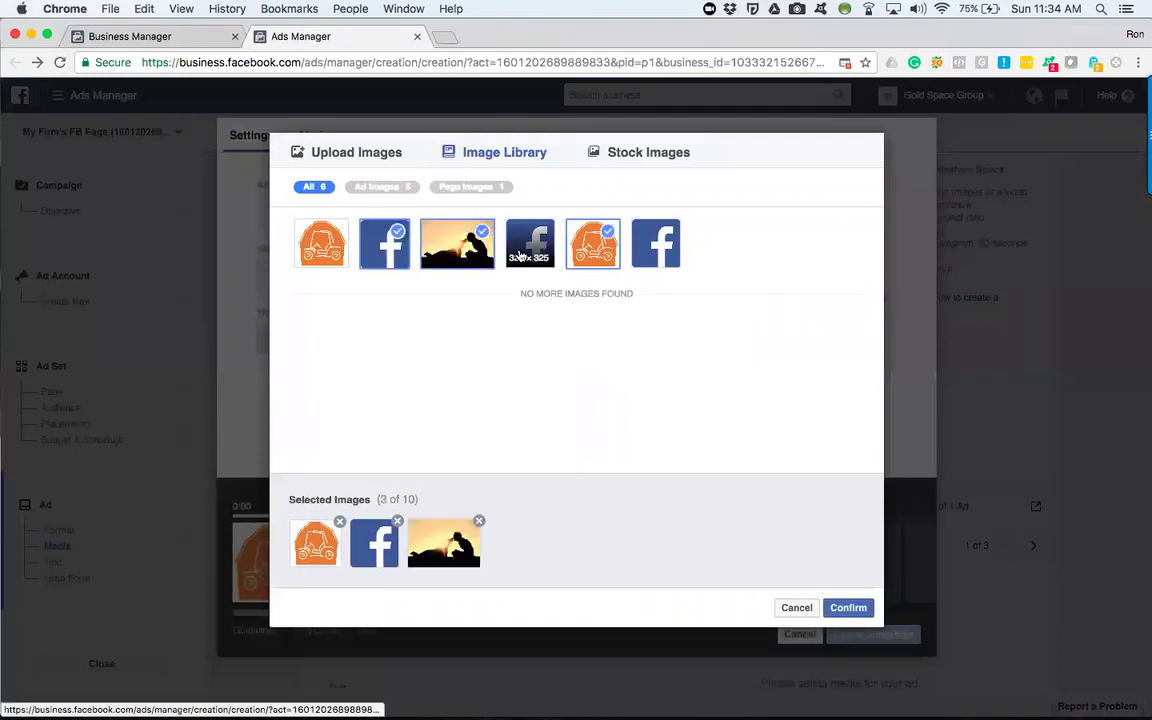
click(848, 608)
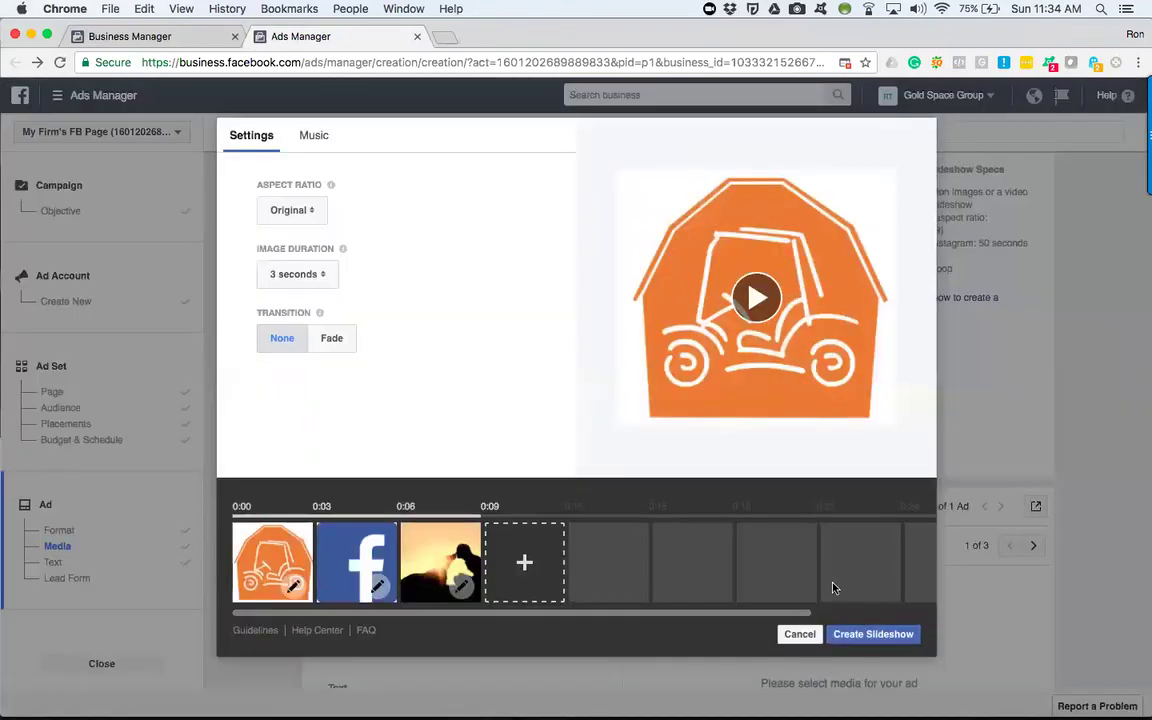
click(872, 636)
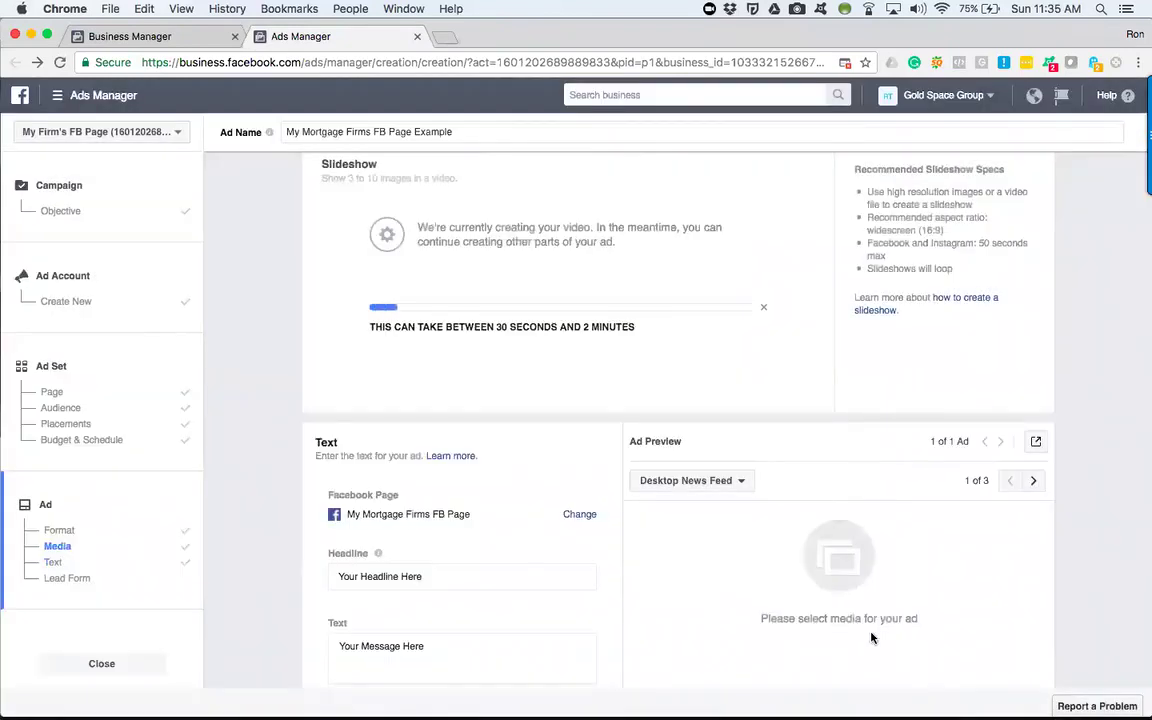
- Look over the ad's text settings and its desktop and mobile news feed previews, and check the slideshow's creation progress
scroll(384, 409, down, 3)
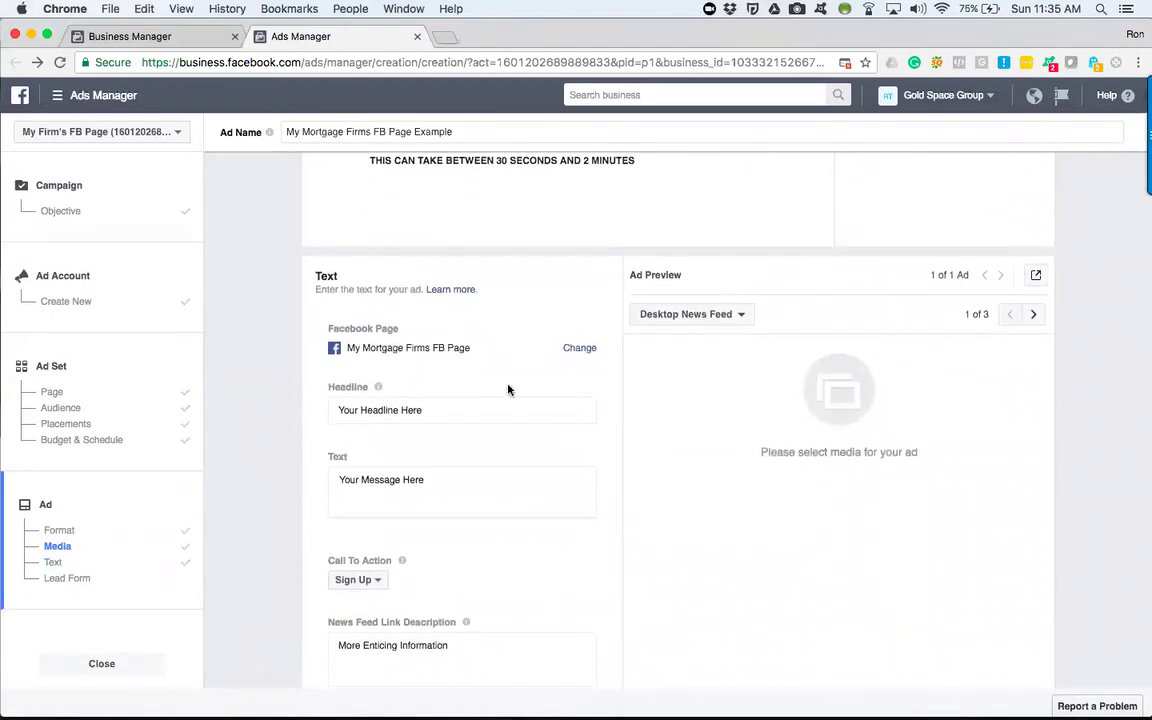
scroll(293, 455, down, 5)
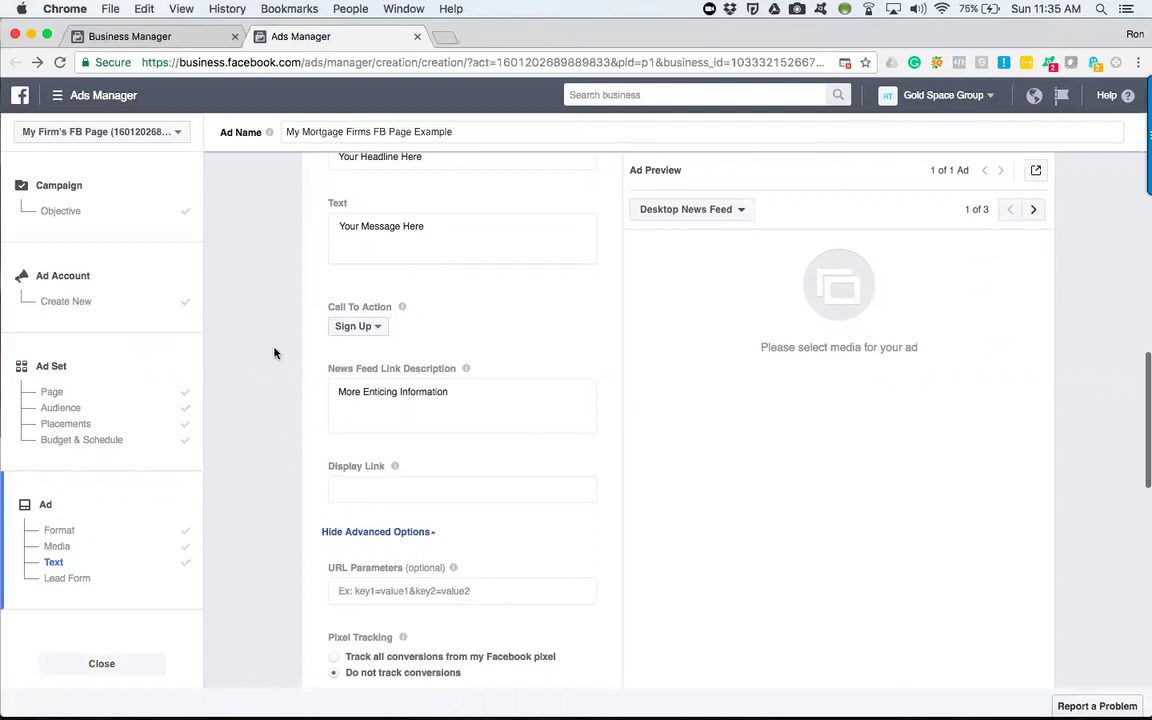
scroll(275, 352, up, 3)
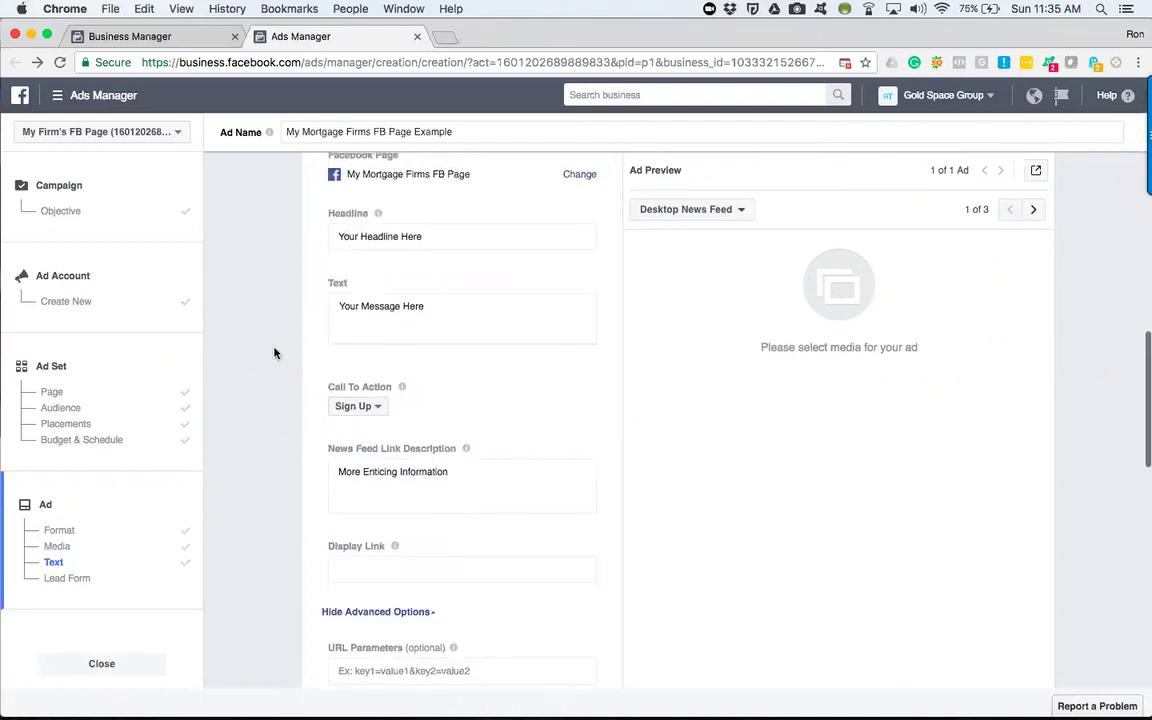
click(1034, 211)
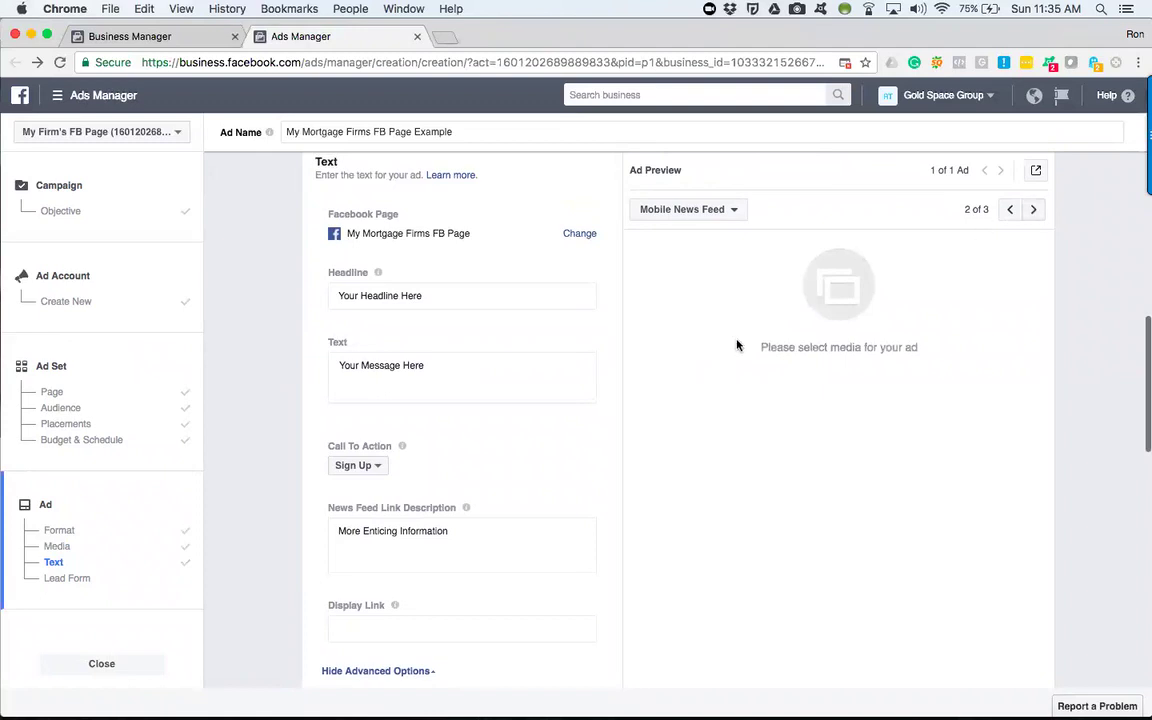
click(1007, 210)
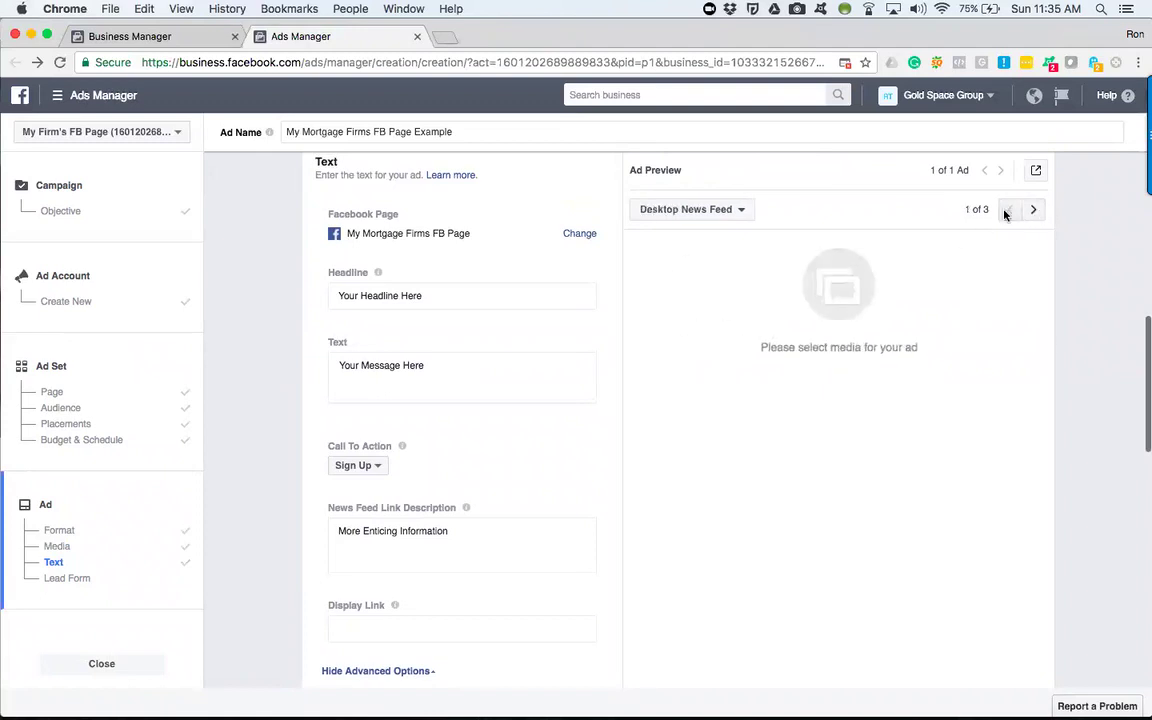
click(1034, 211)
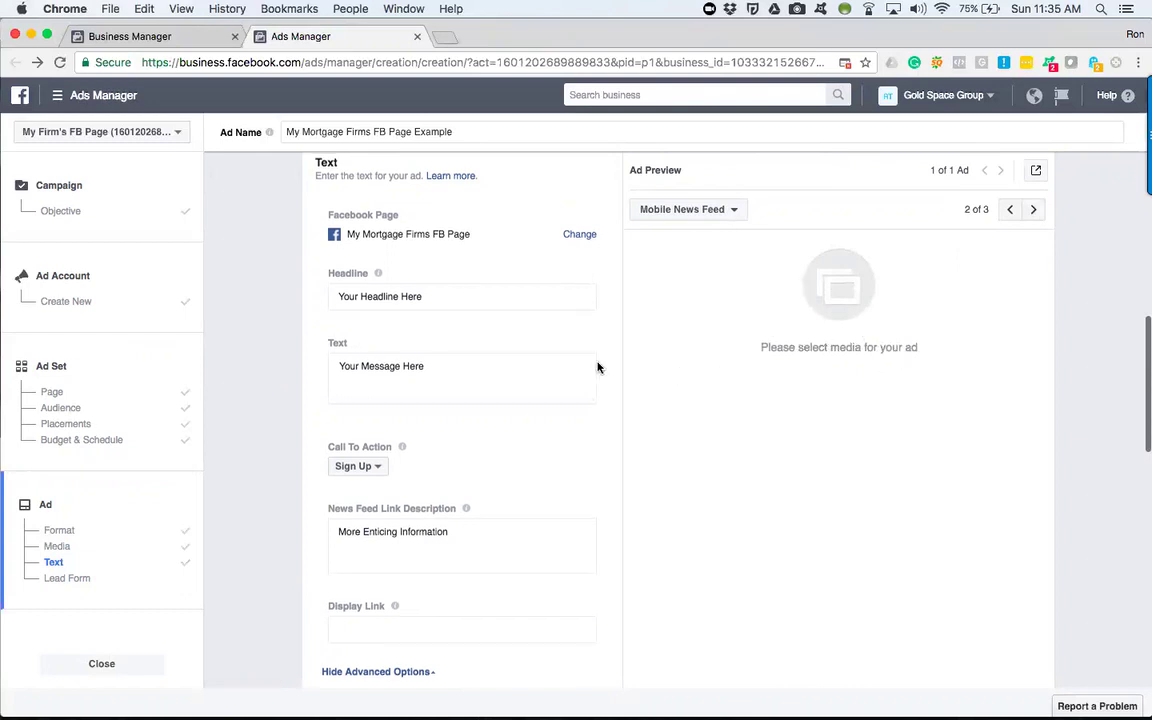
scroll(599, 365, up, 5)
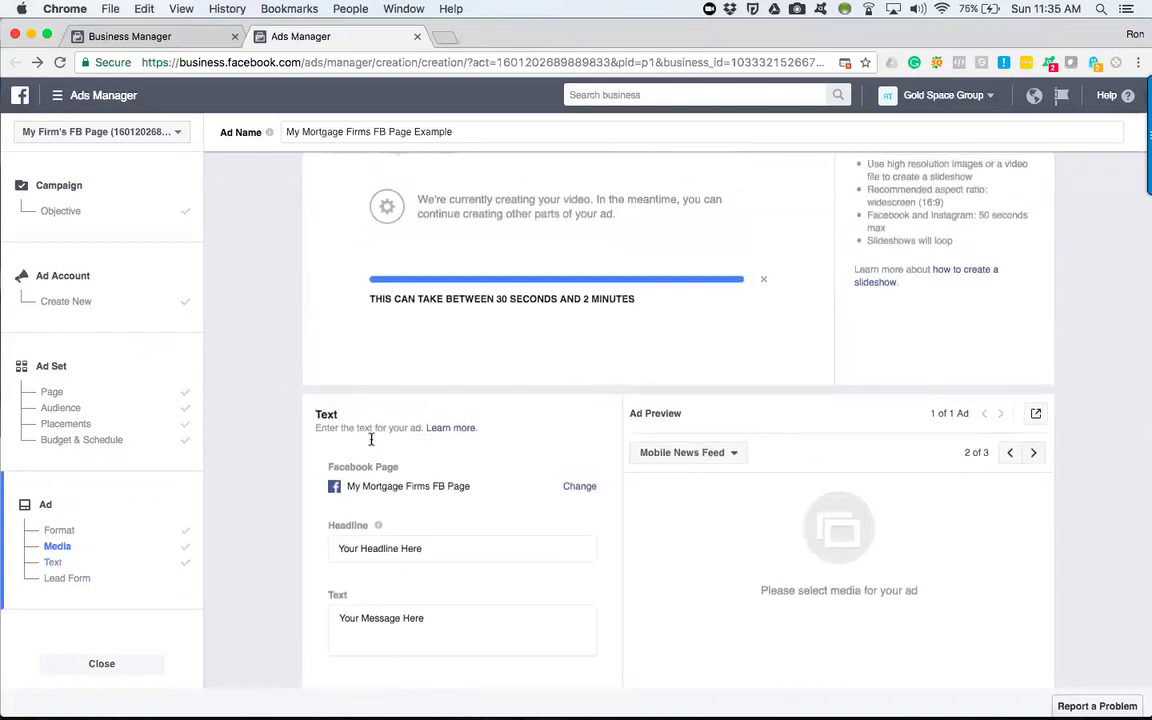
- Examine the slideshow's thumbnail choices, the video caption options and the ad's mobile news feed preview
scroll(321, 447, down, 3)
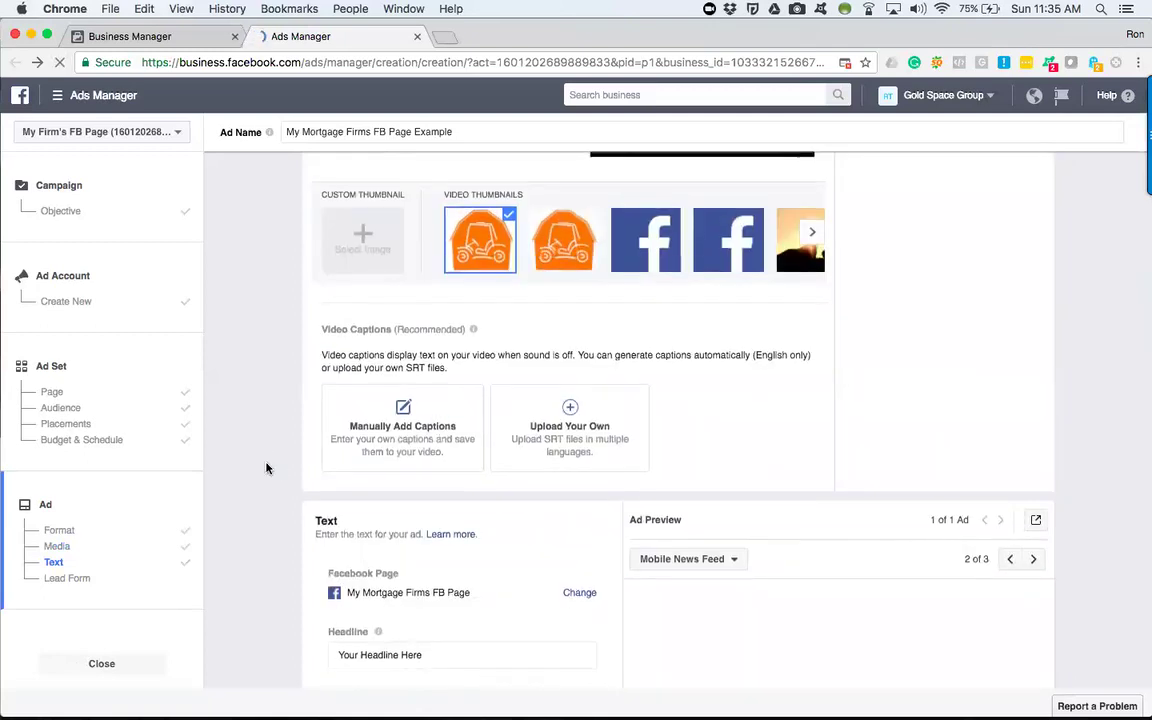
scroll(266, 468, down, 2)
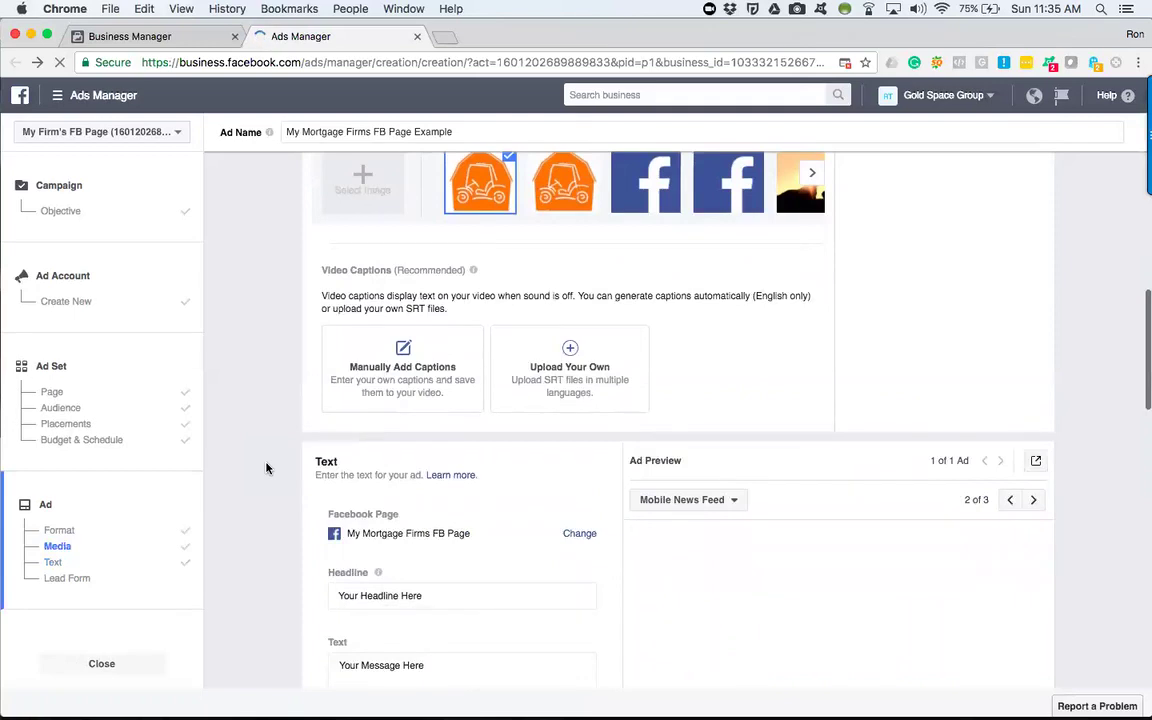
scroll(266, 468, down, 2)
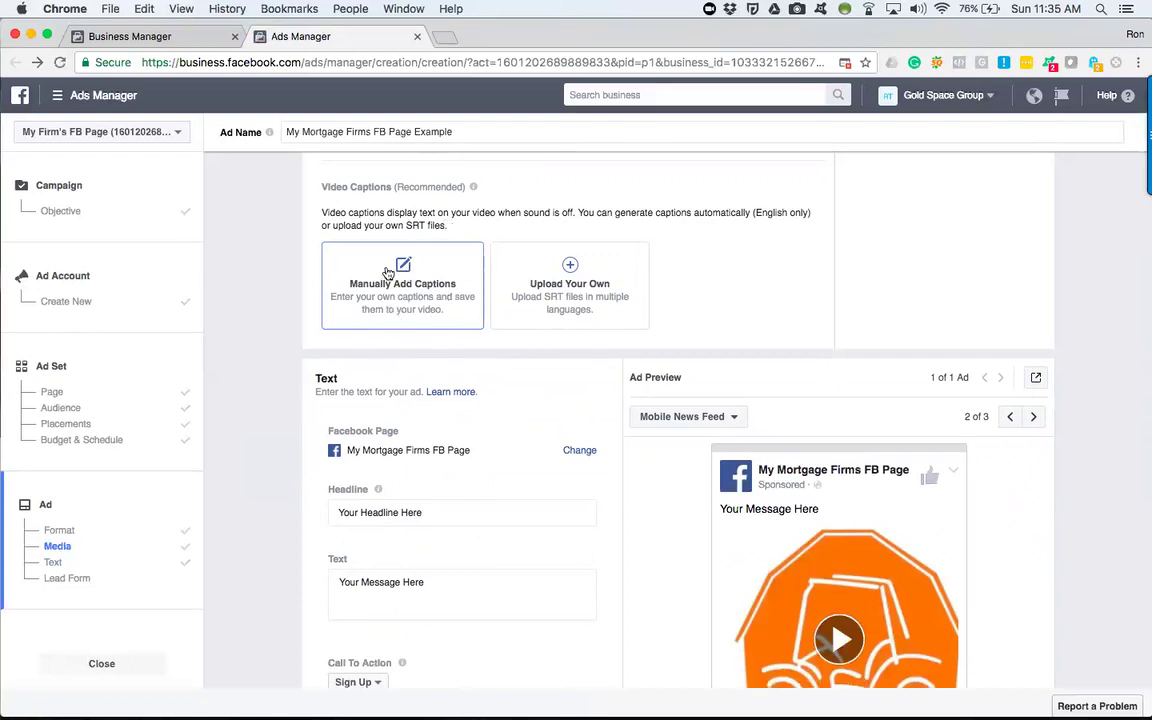
scroll(285, 355, down, 3)
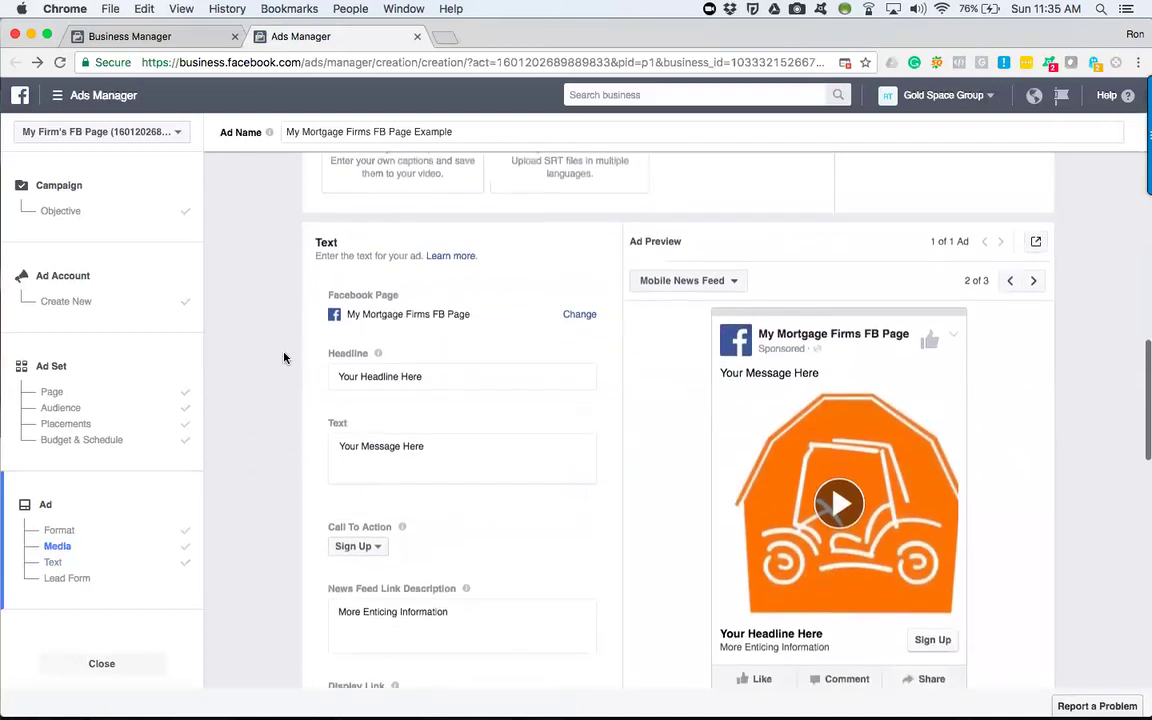
scroll(658, 486, down, 2)
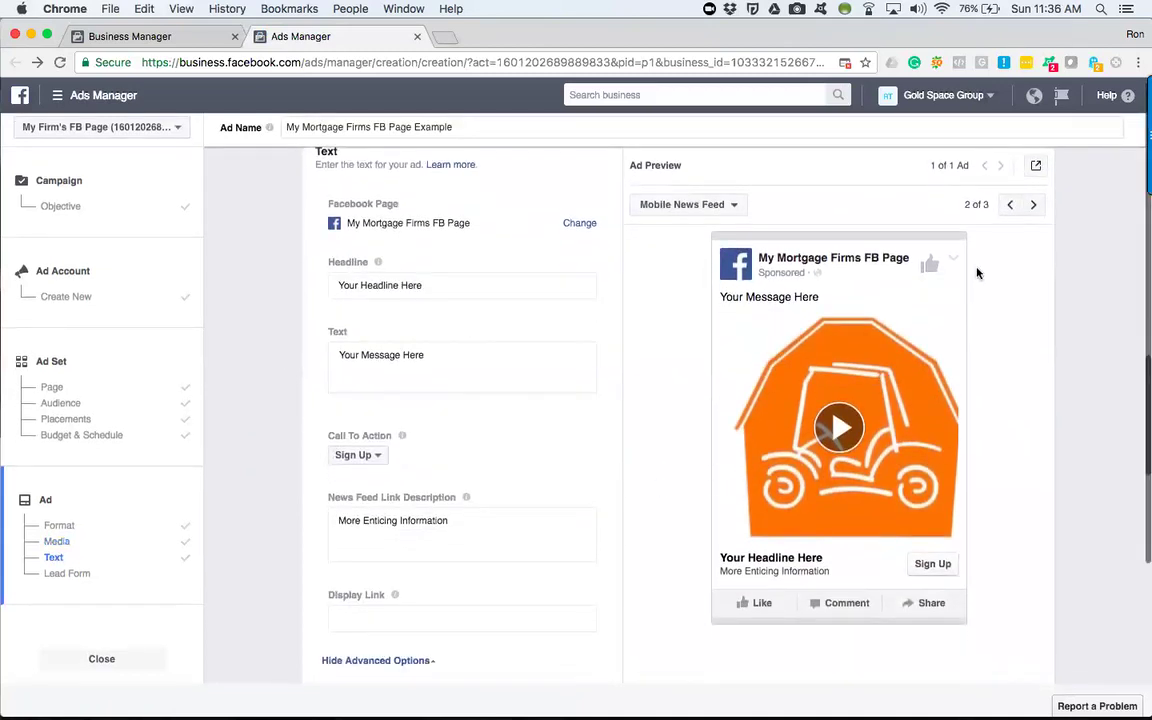
- Compare the slideshow ad's previews for Desktop News Feed, Mobile News Feed and Feature Phone
click(1008, 206)
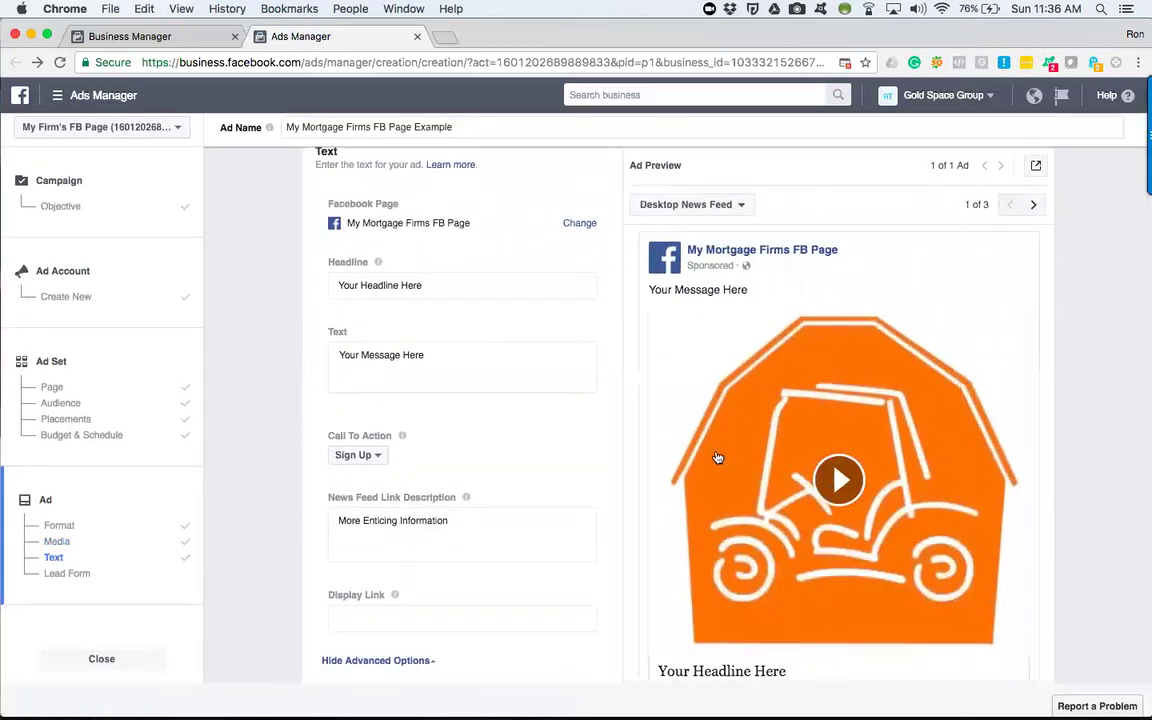
scroll(717, 457, down, 1)
scroll(717, 457, down, 1)
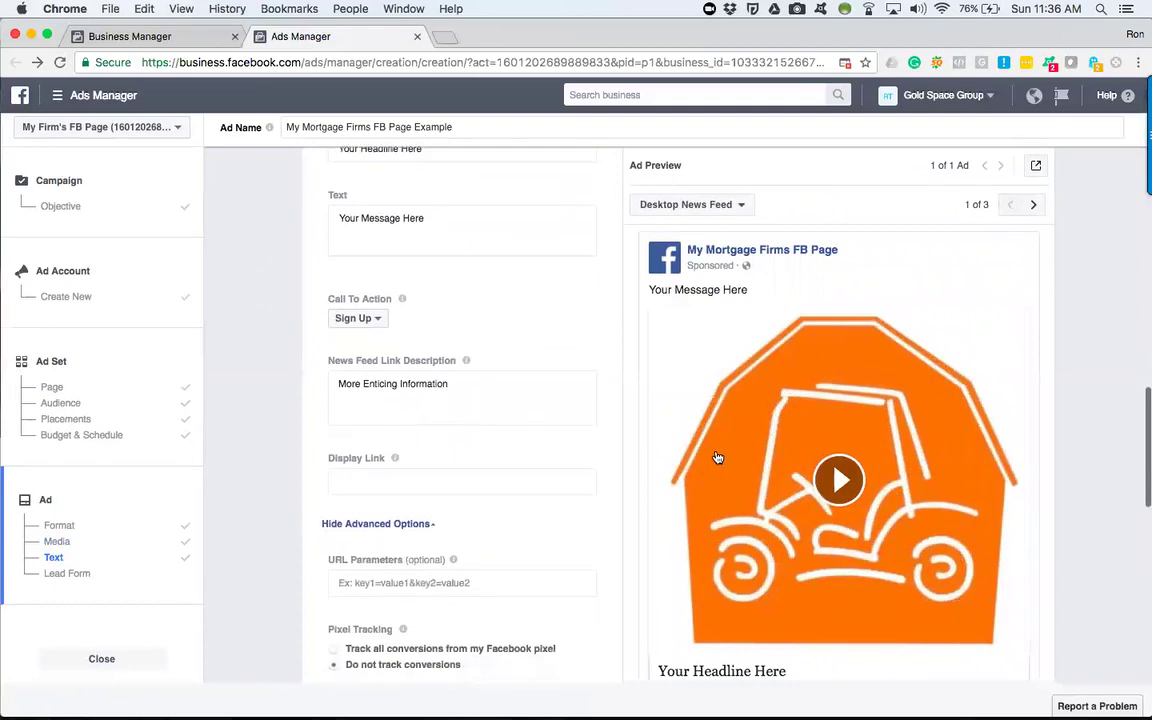
click(1032, 205)
click(1009, 206)
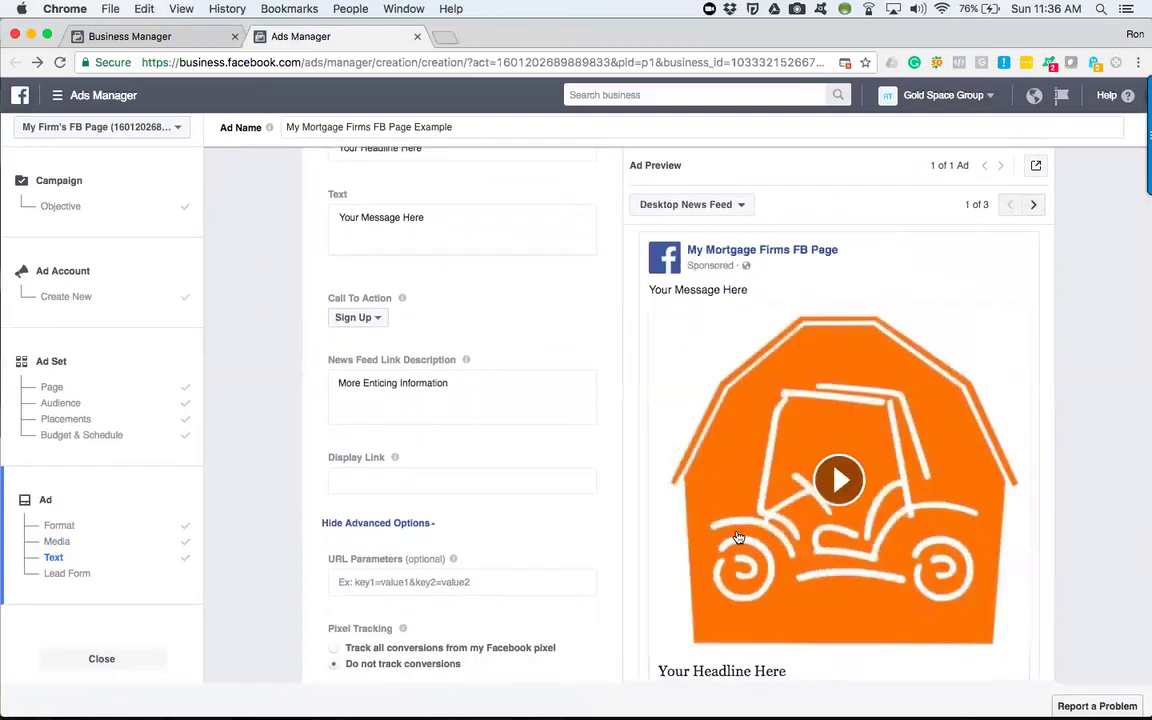
scroll(980, 470, down, 1)
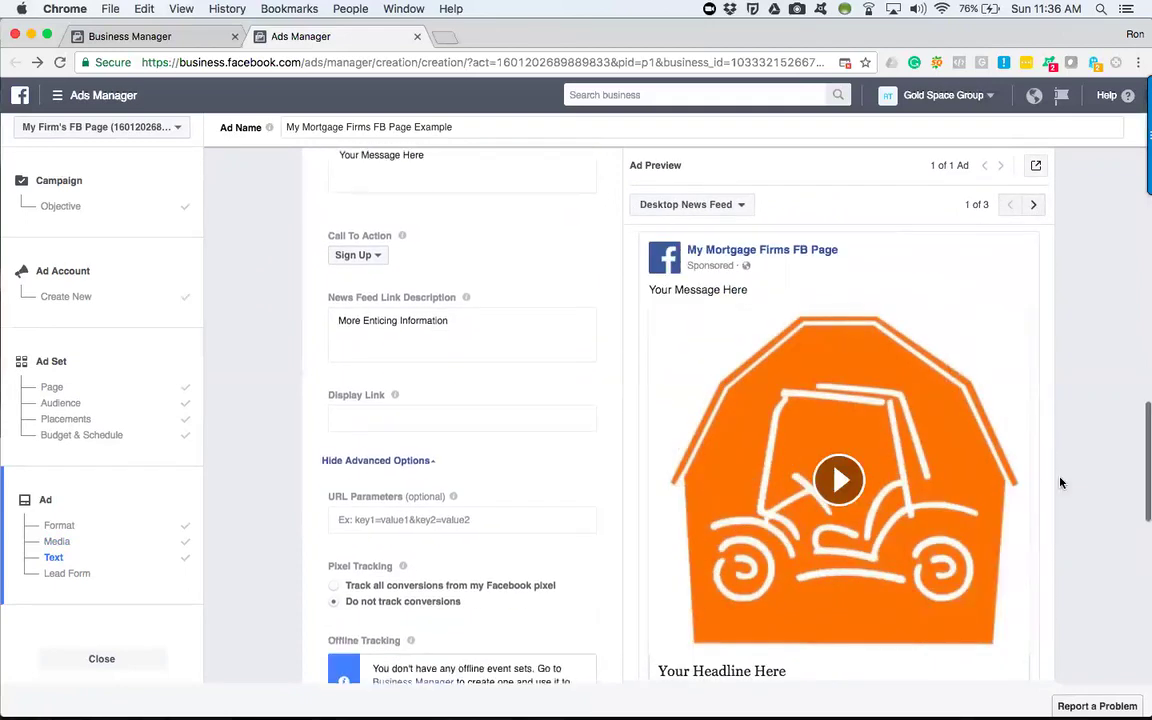
click(1033, 206)
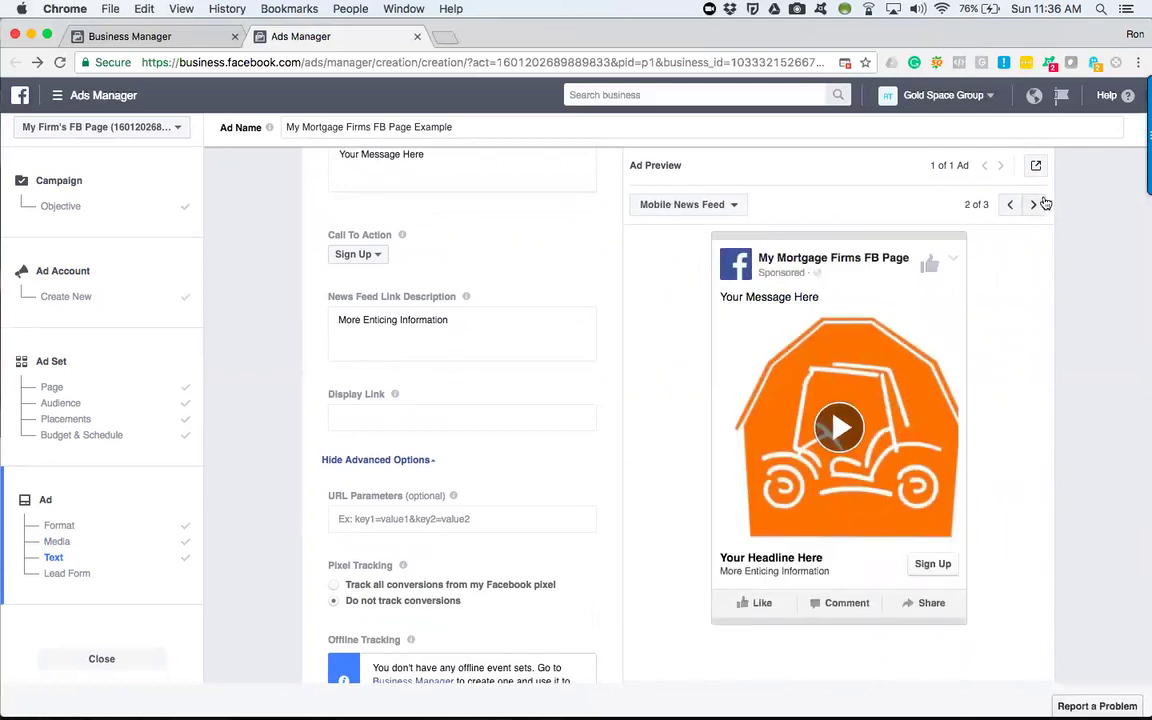
click(1033, 204)
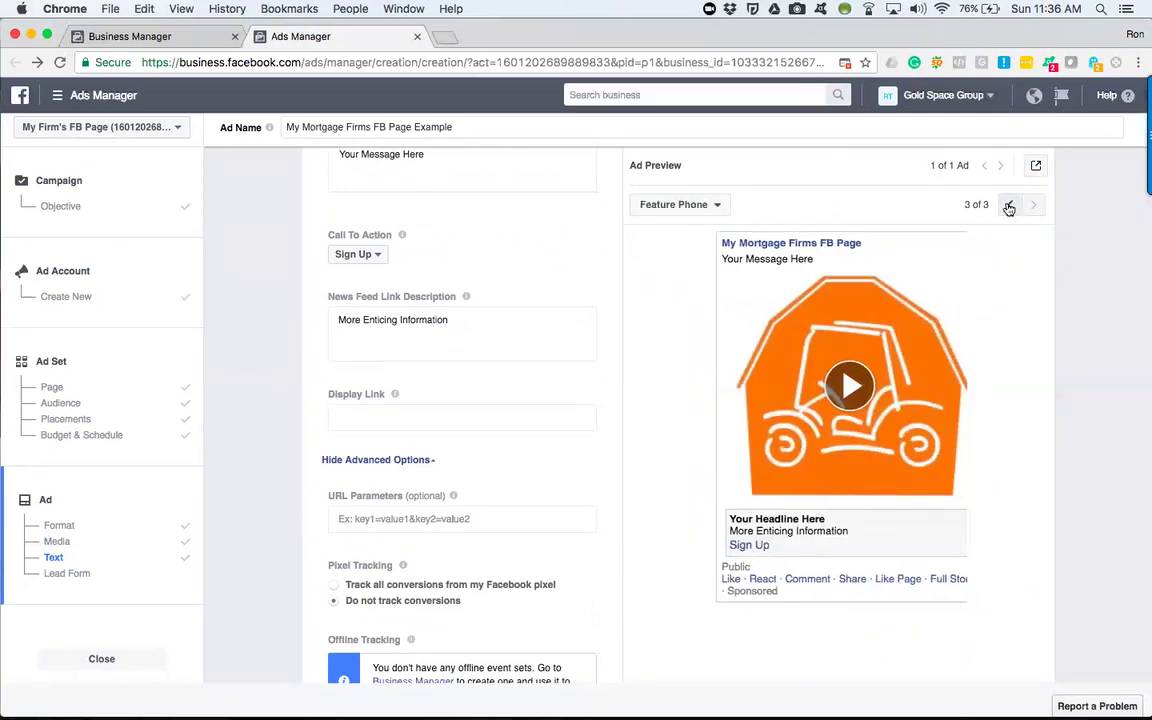
click(1009, 207)
click(1009, 207)
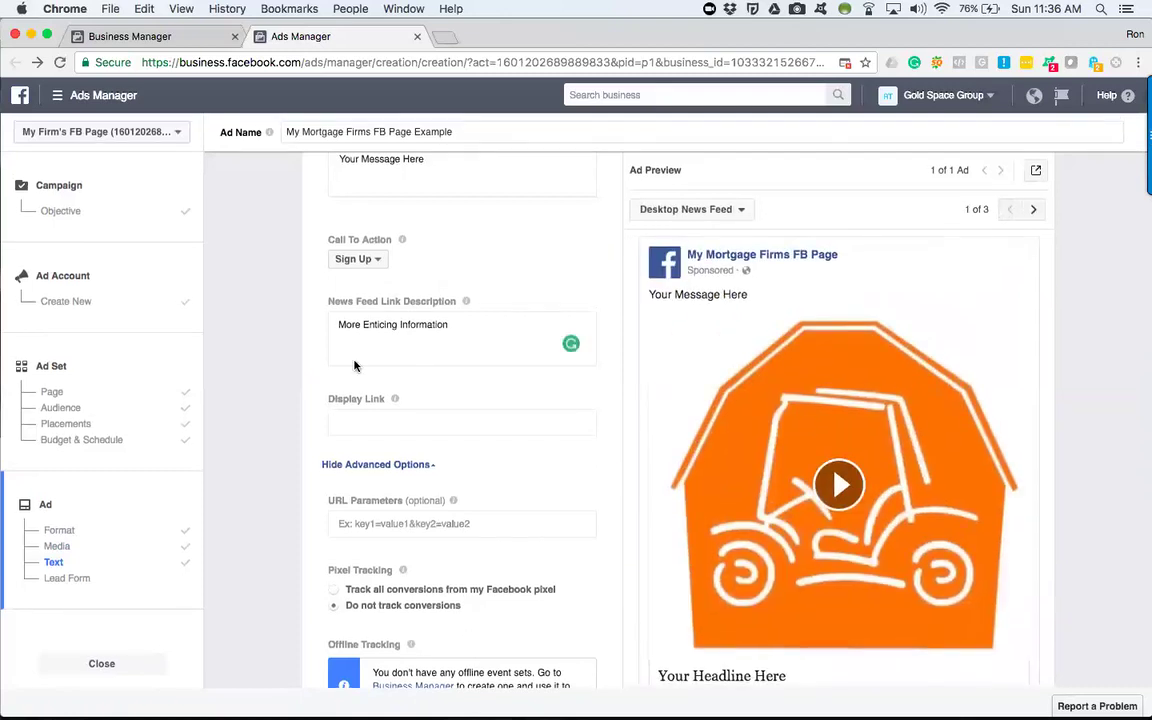
- Change the ad's format to Single Video and look over its video thumbnail and caption options
scroll(354, 365, up, 10)
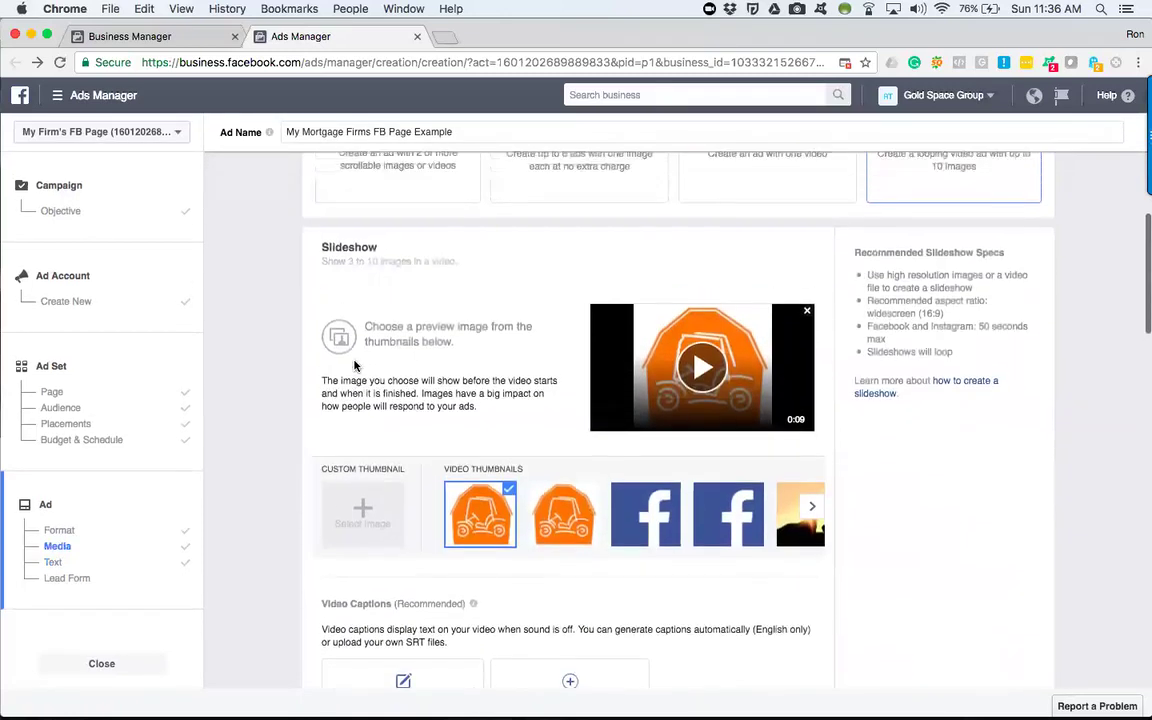
scroll(354, 365, up, 4)
click(759, 307)
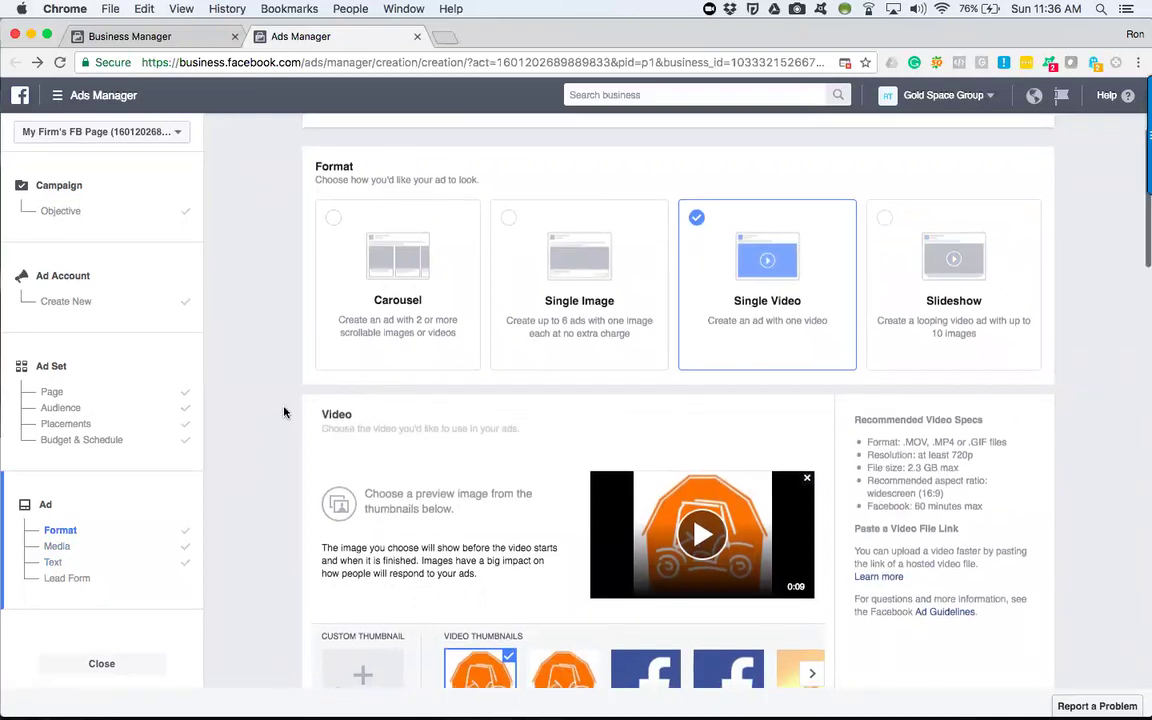
scroll(284, 411, down, 1)
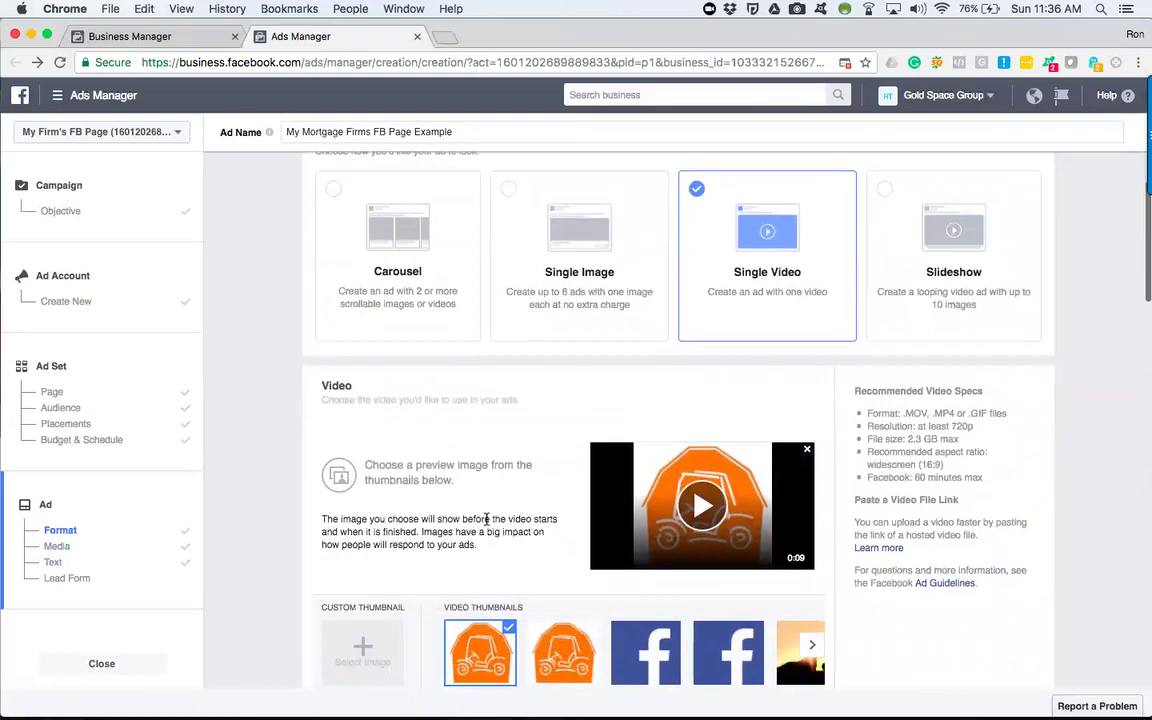
scroll(490, 490, down, 3)
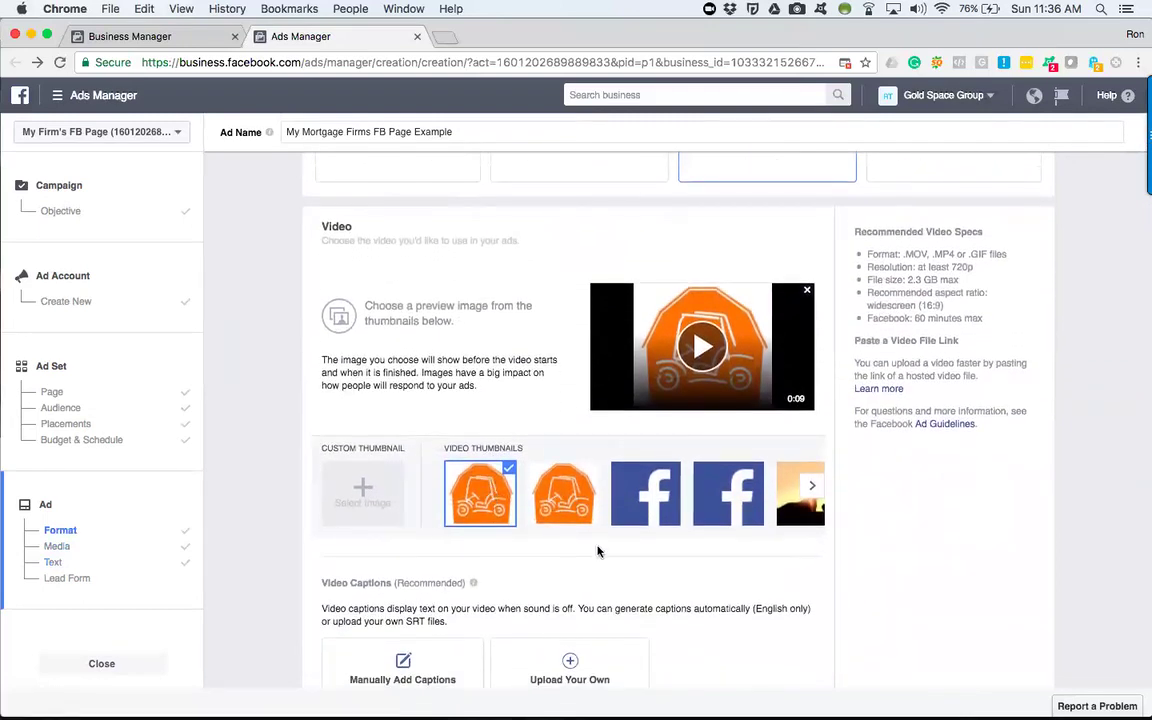
- Change the ad's format from Single Video to Slideshow
scroll(460, 570, down, 3)
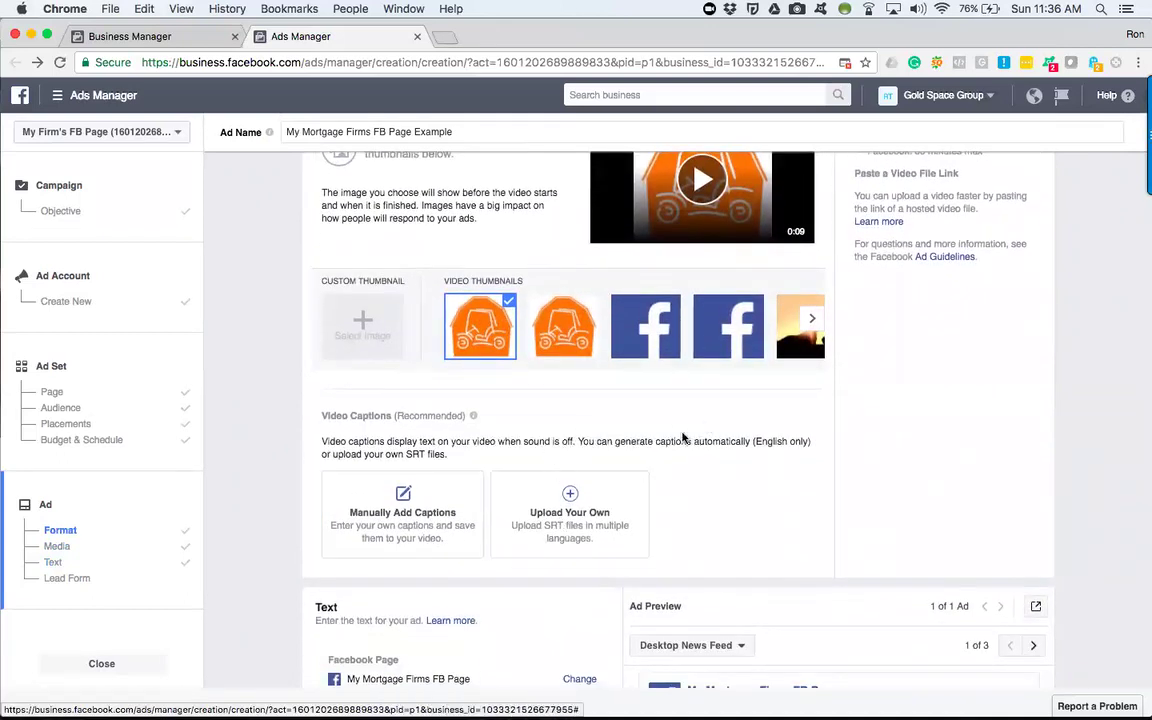
scroll(403, 430, up, 6)
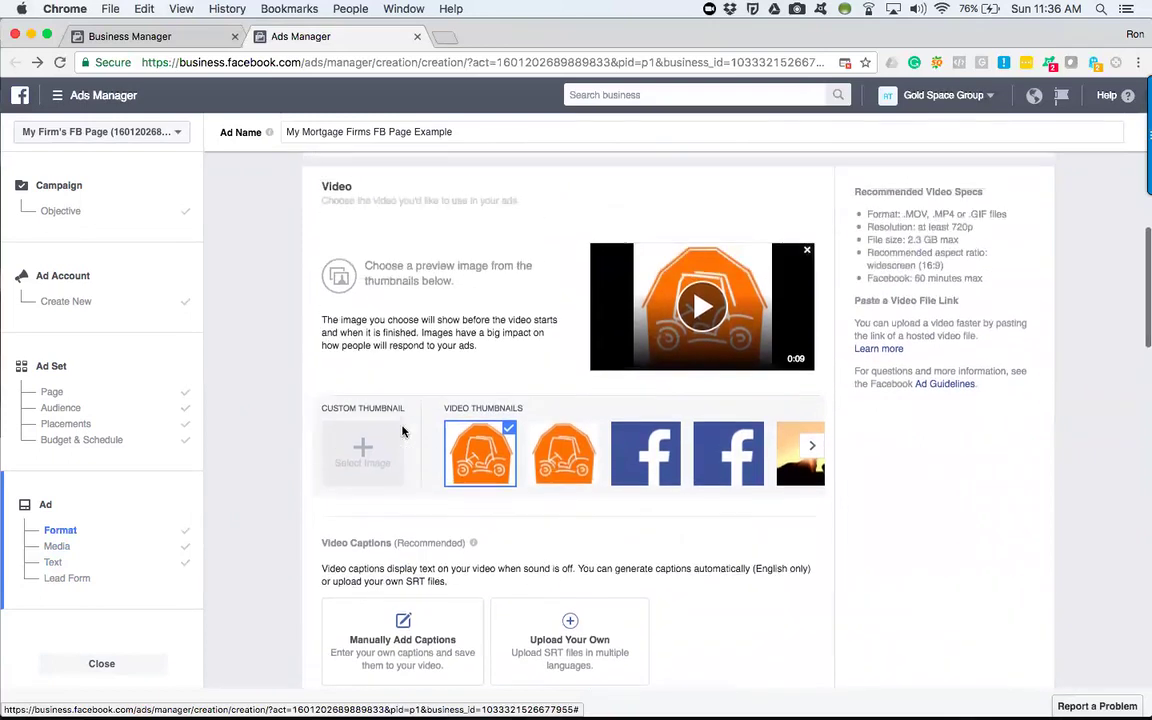
click(954, 231)
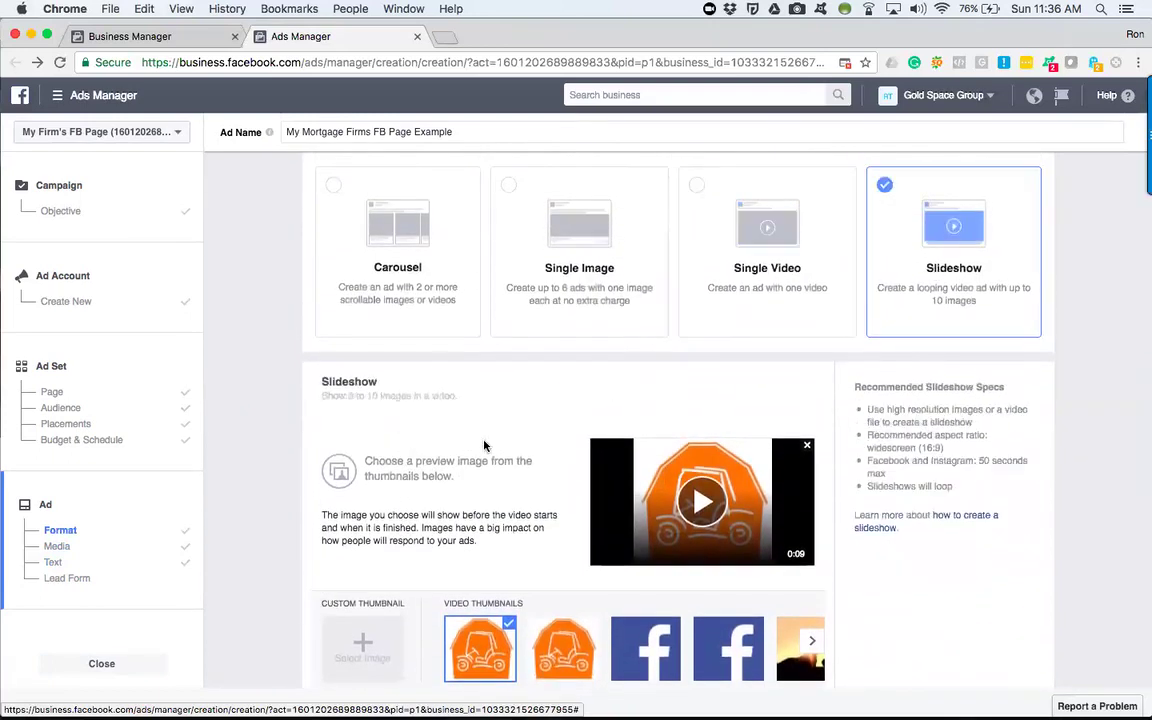
- Try the Facebook logo and the sunset silhouette as the slideshow's thumbnail, and reselect the first orange buggy thumbnail
scroll(440, 400, down, 2)
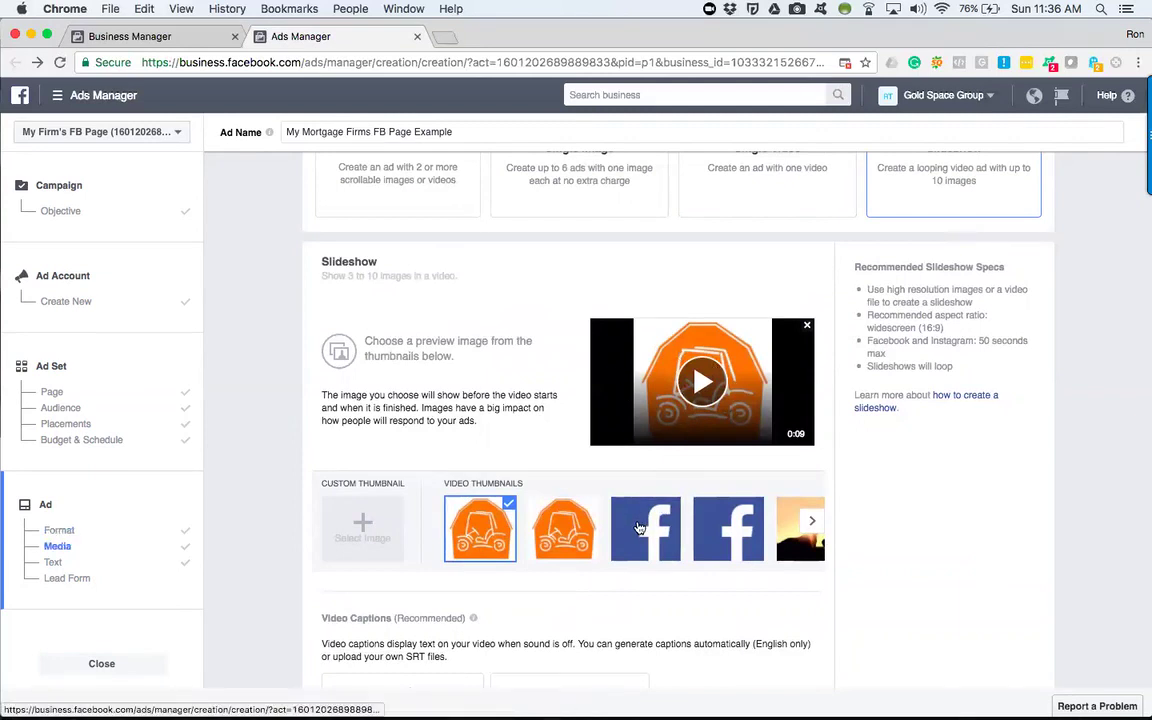
click(737, 553)
click(813, 521)
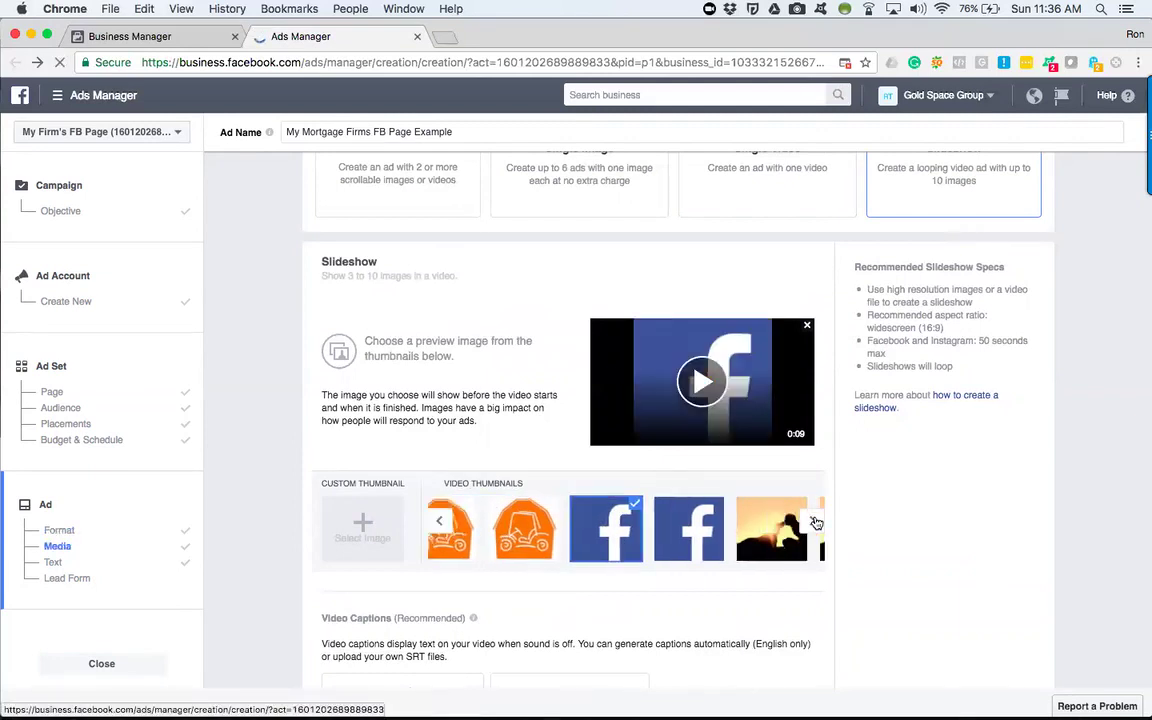
click(815, 522)
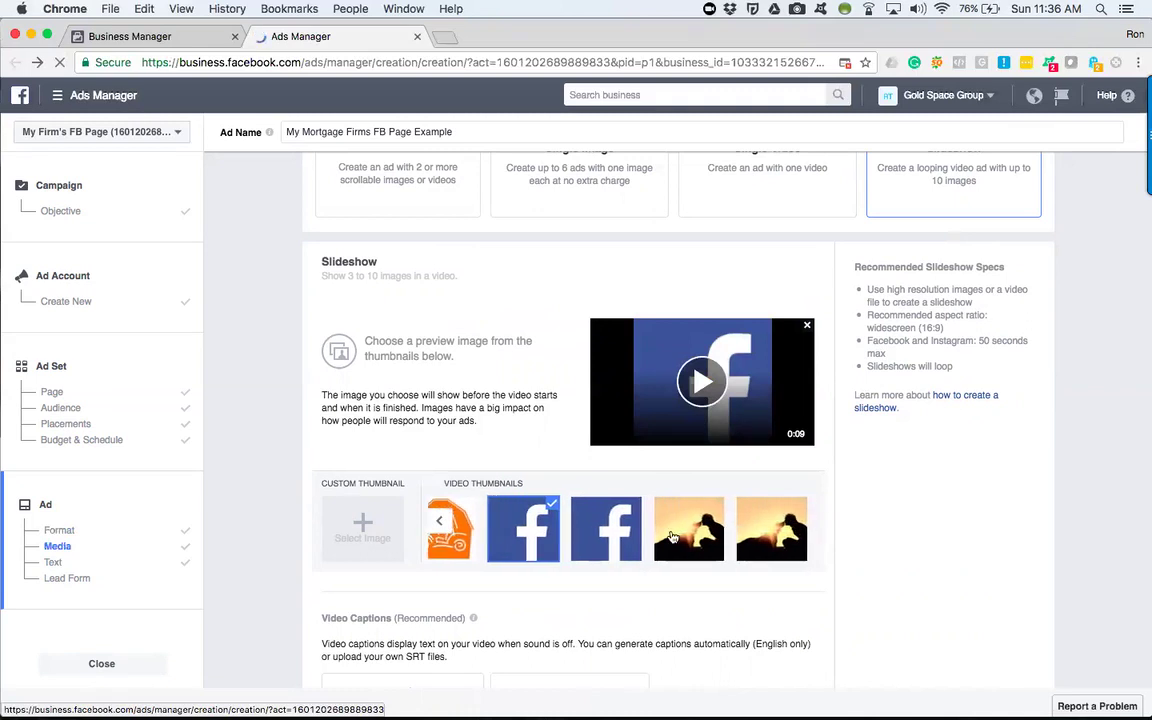
click(673, 538)
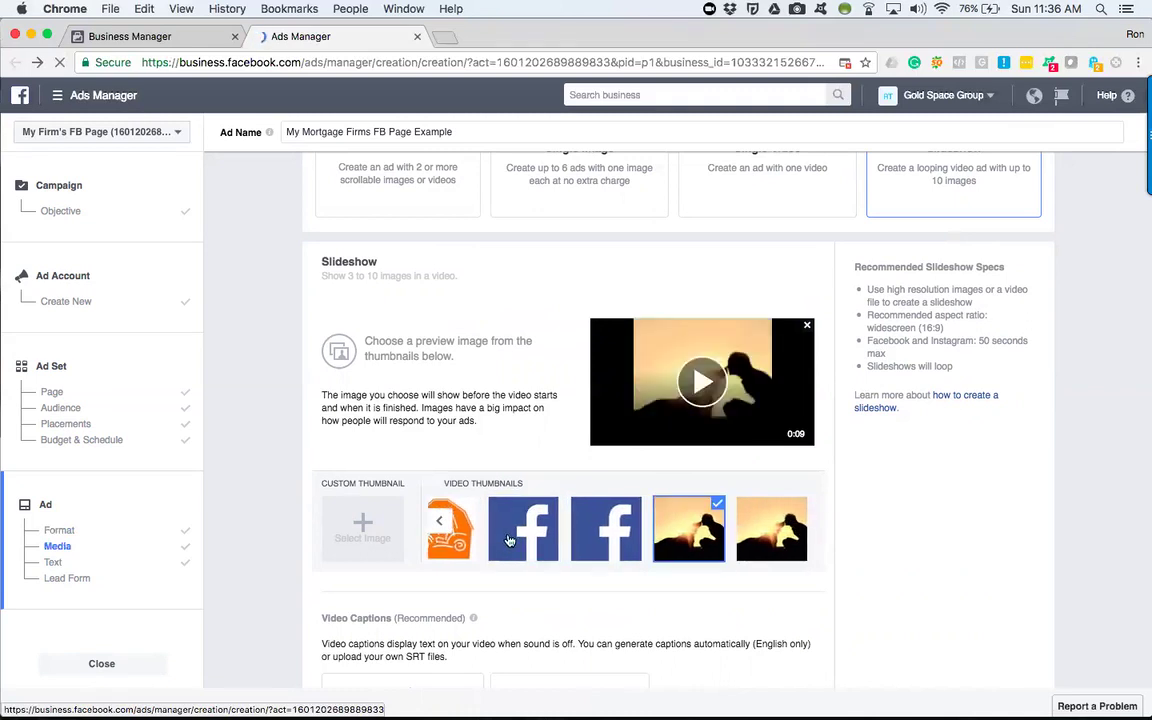
click(437, 527)
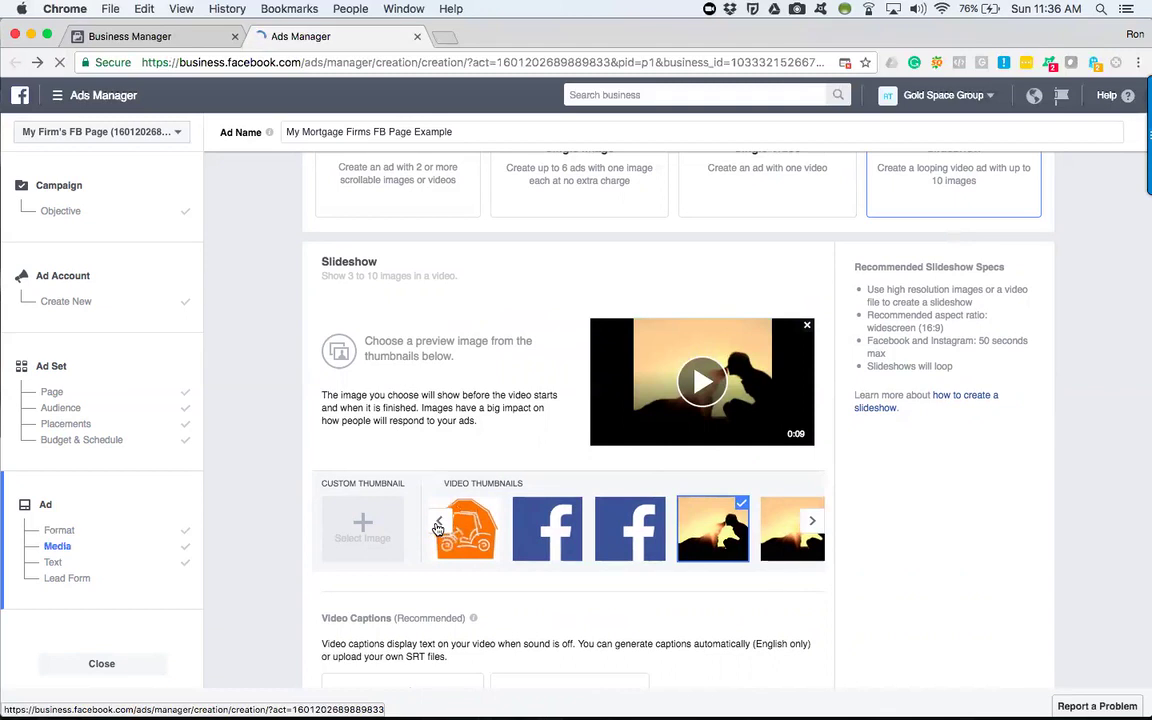
click(437, 527)
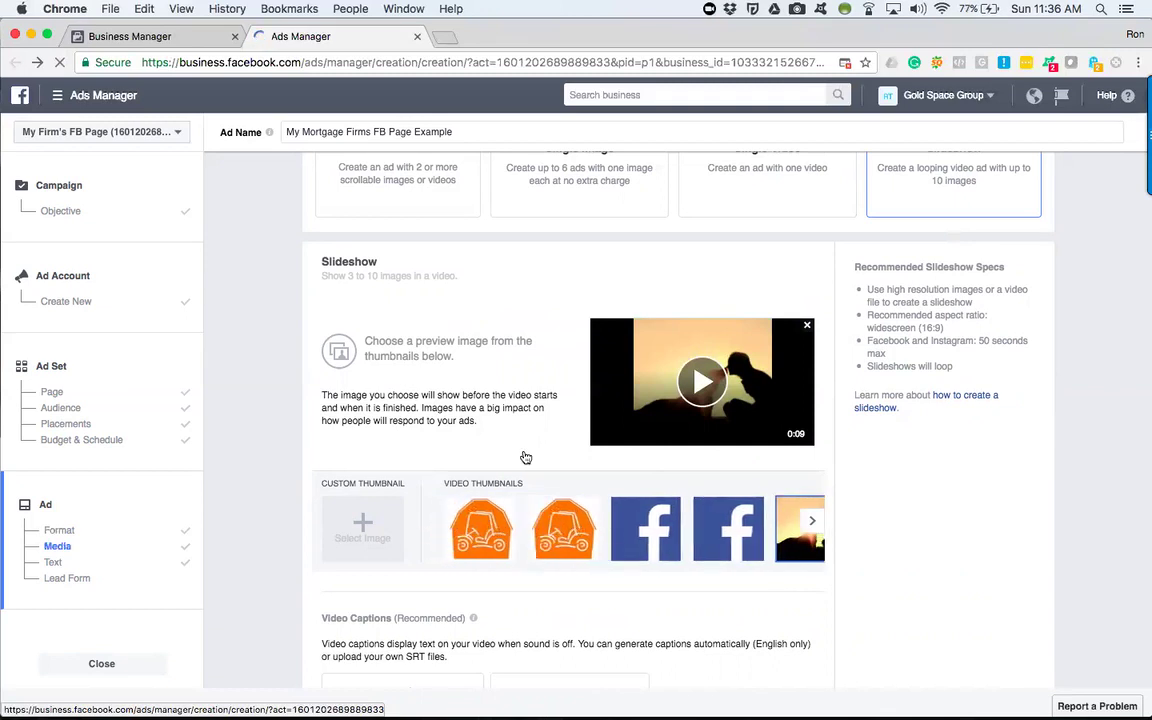
click(487, 530)
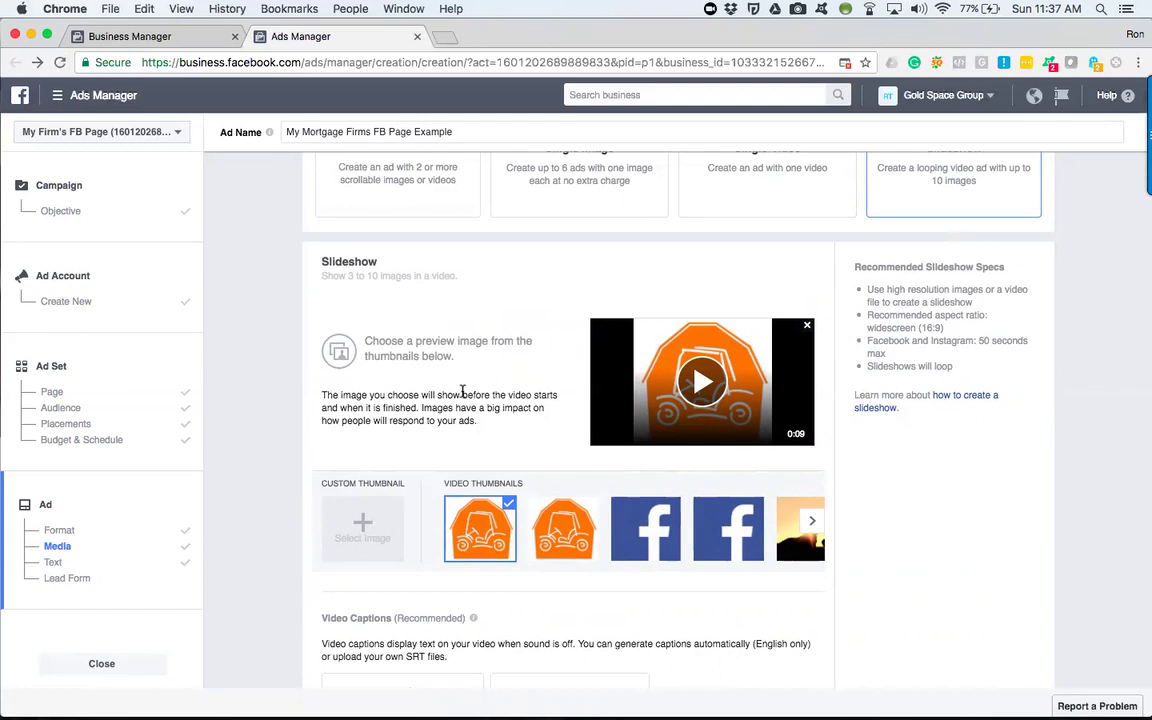
- Change the ad's format to Single Image and look over its image settings and recommended specs
scroll(462, 392, up, 3)
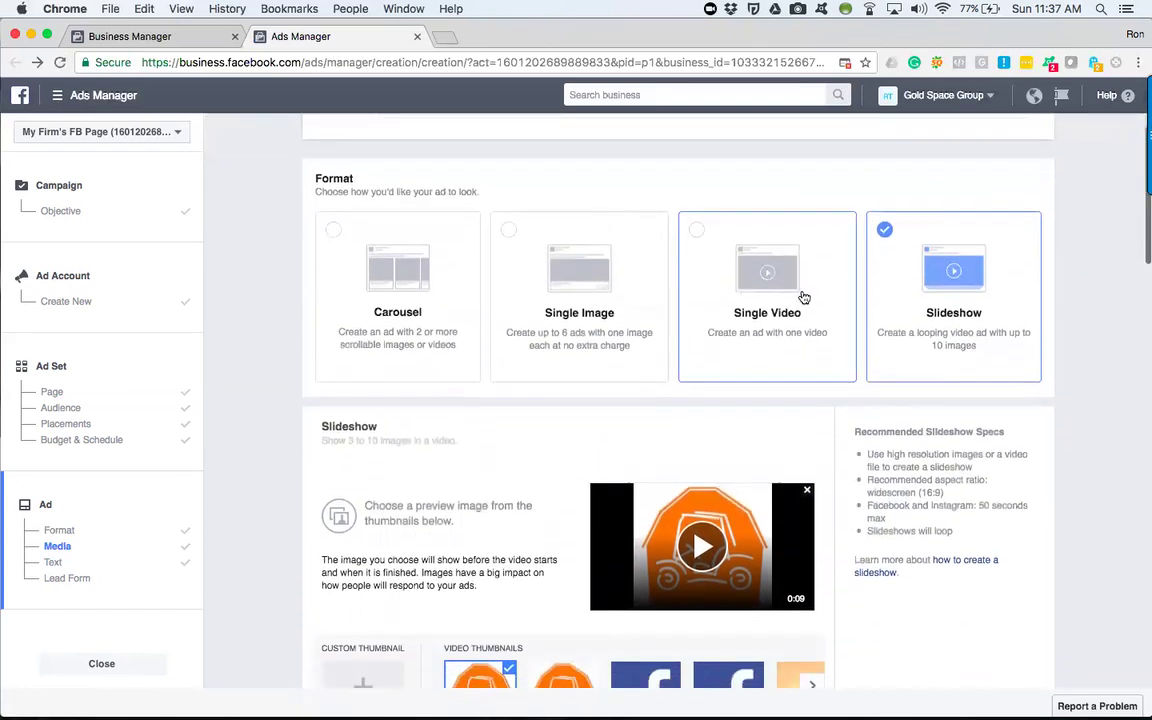
click(579, 288)
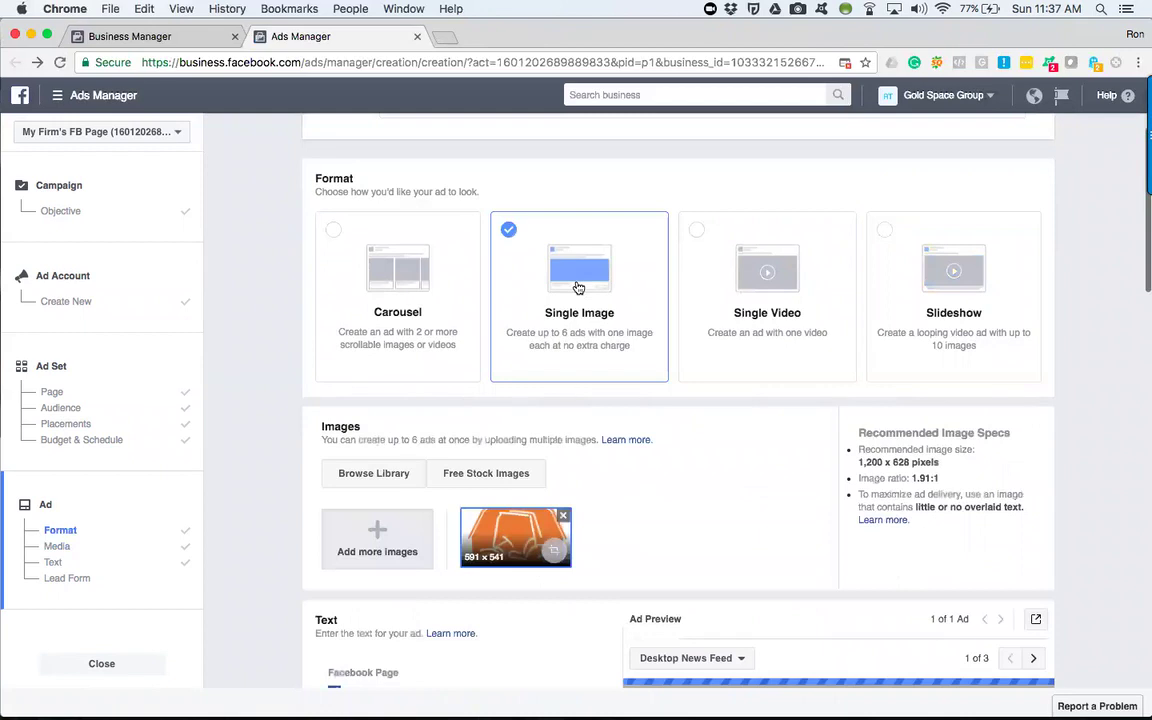
click(625, 439)
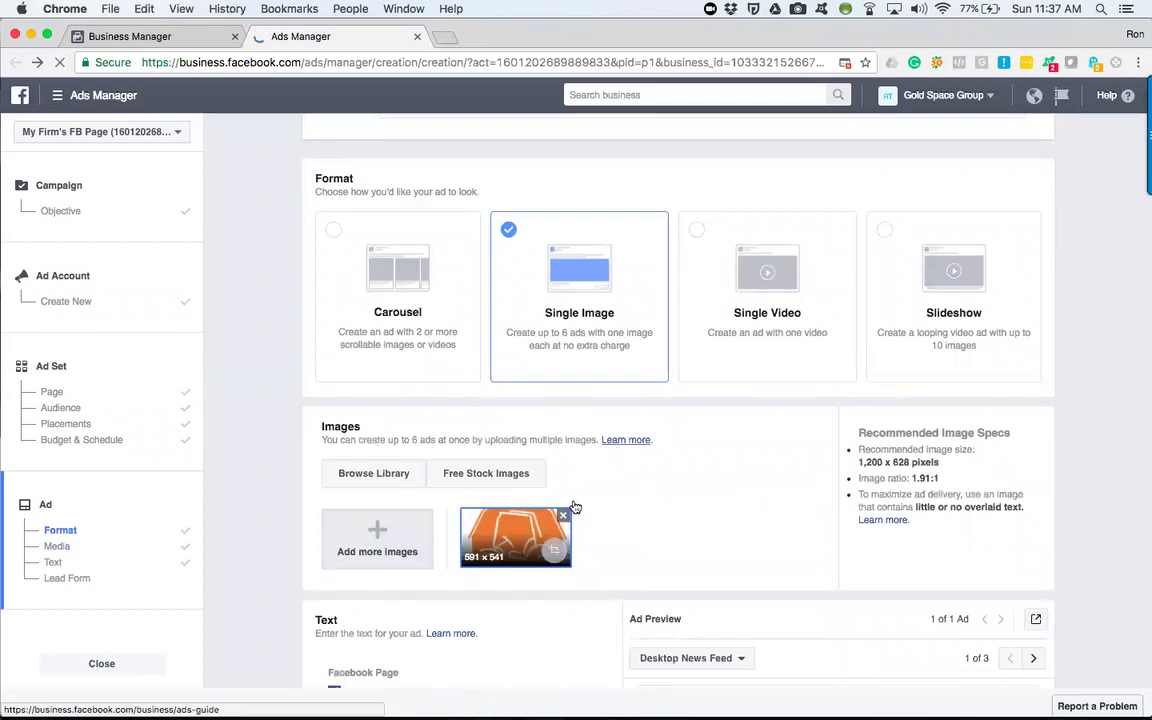
scroll(660, 360, down, 2)
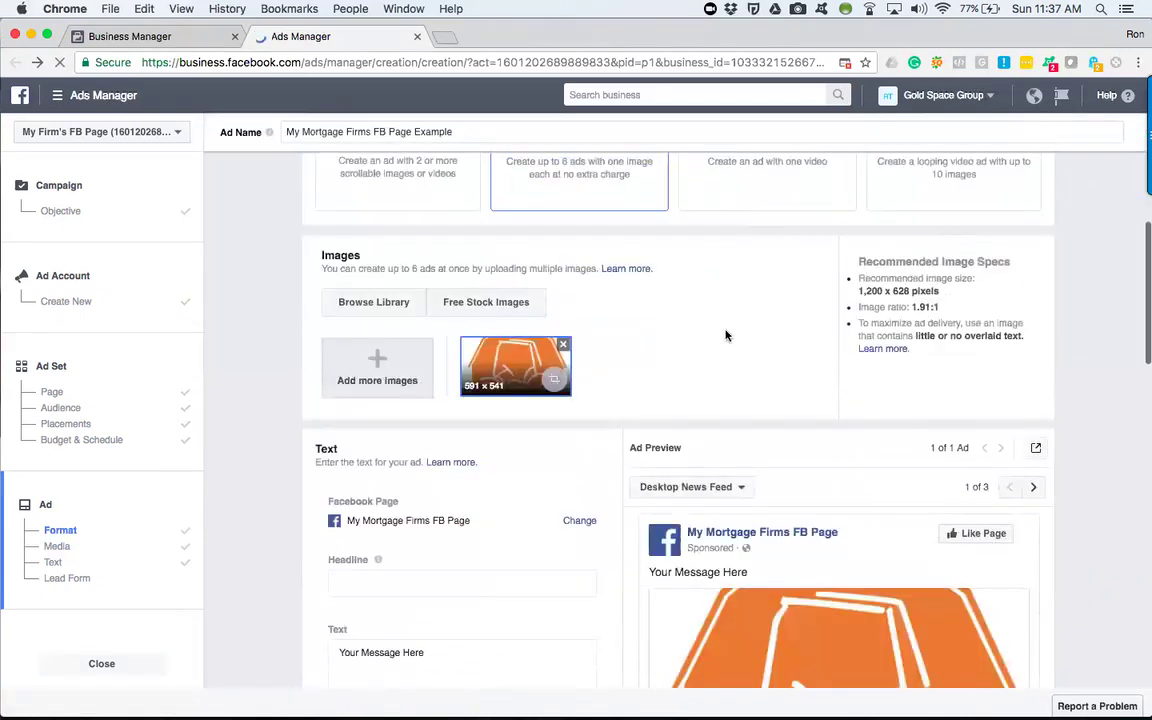
scroll(726, 336, up, 1)
- Change the ad's format to Single Video and look over its thumbnail, caption, text and call to action settings
click(759, 236)
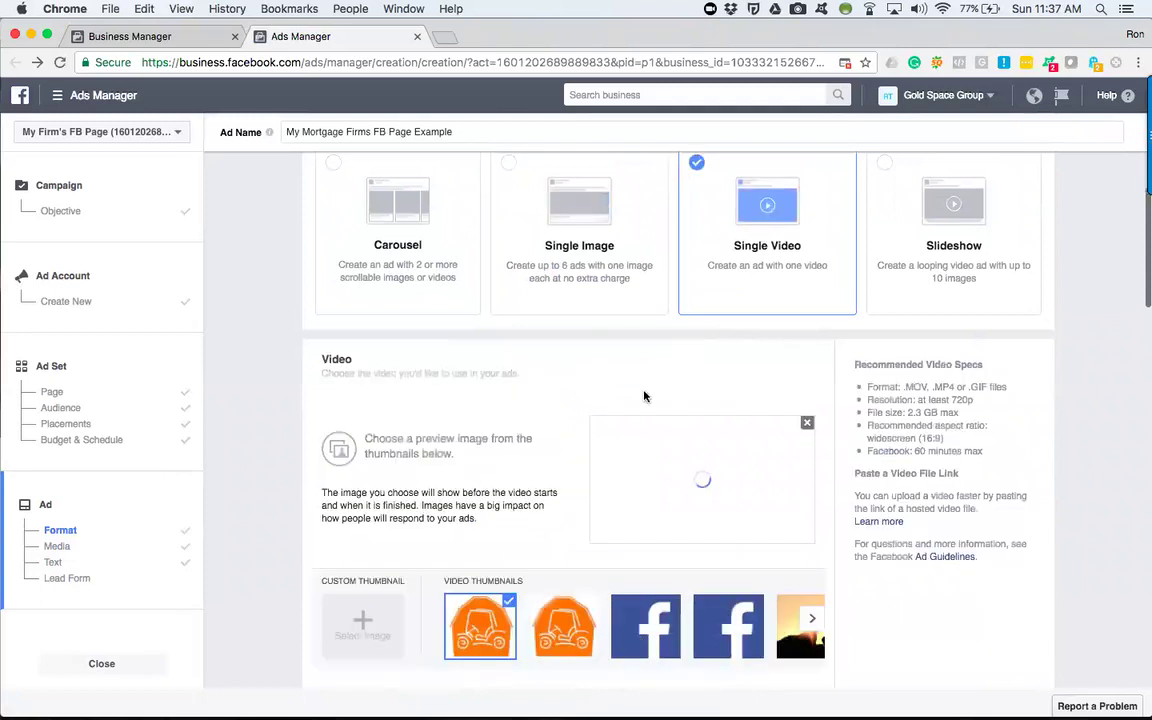
scroll(371, 470, down, 1)
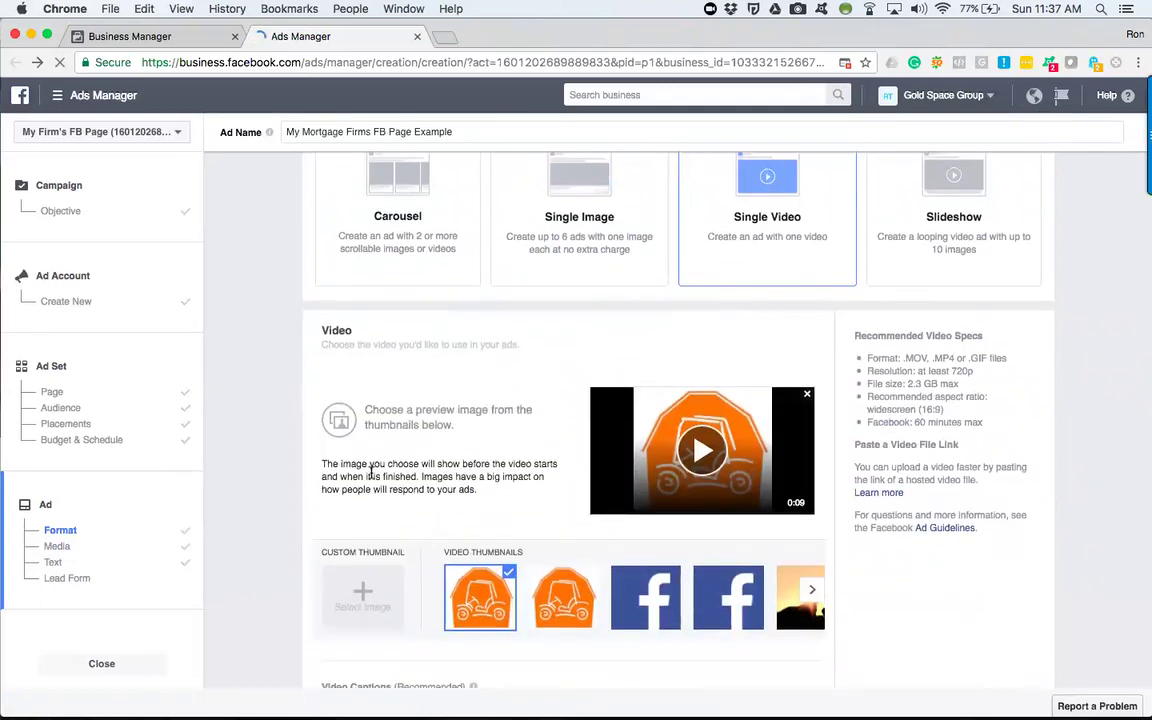
scroll(650, 340, down, 1)
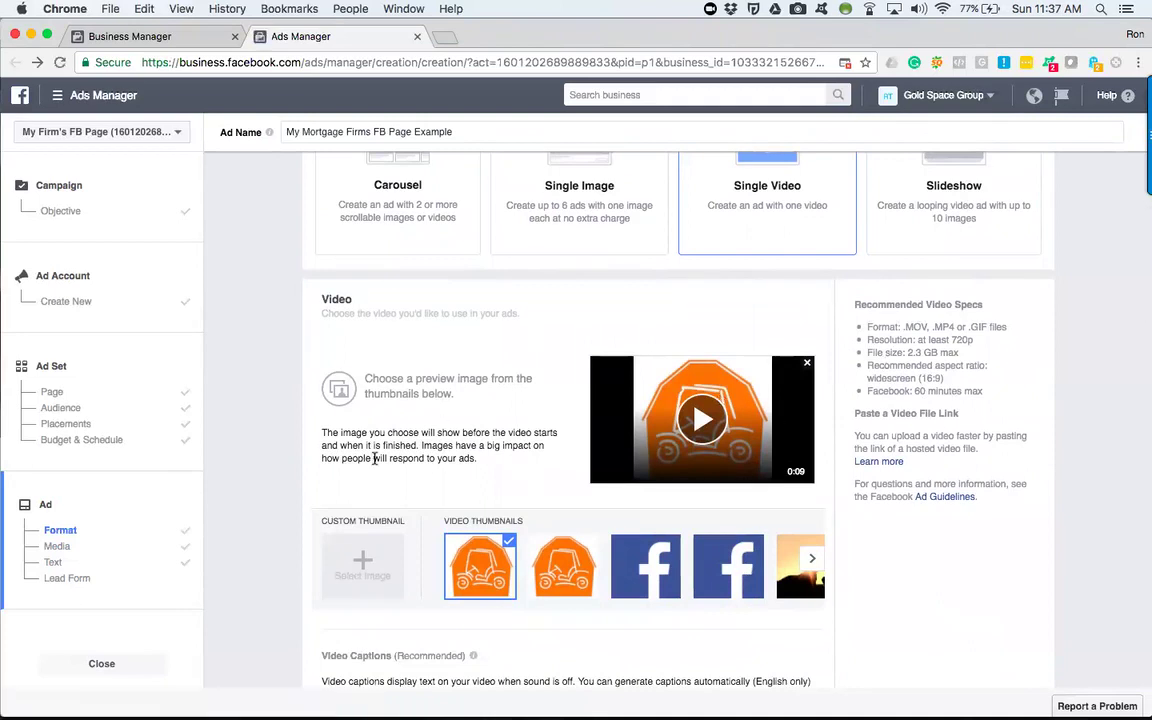
scroll(374, 458, down, 15)
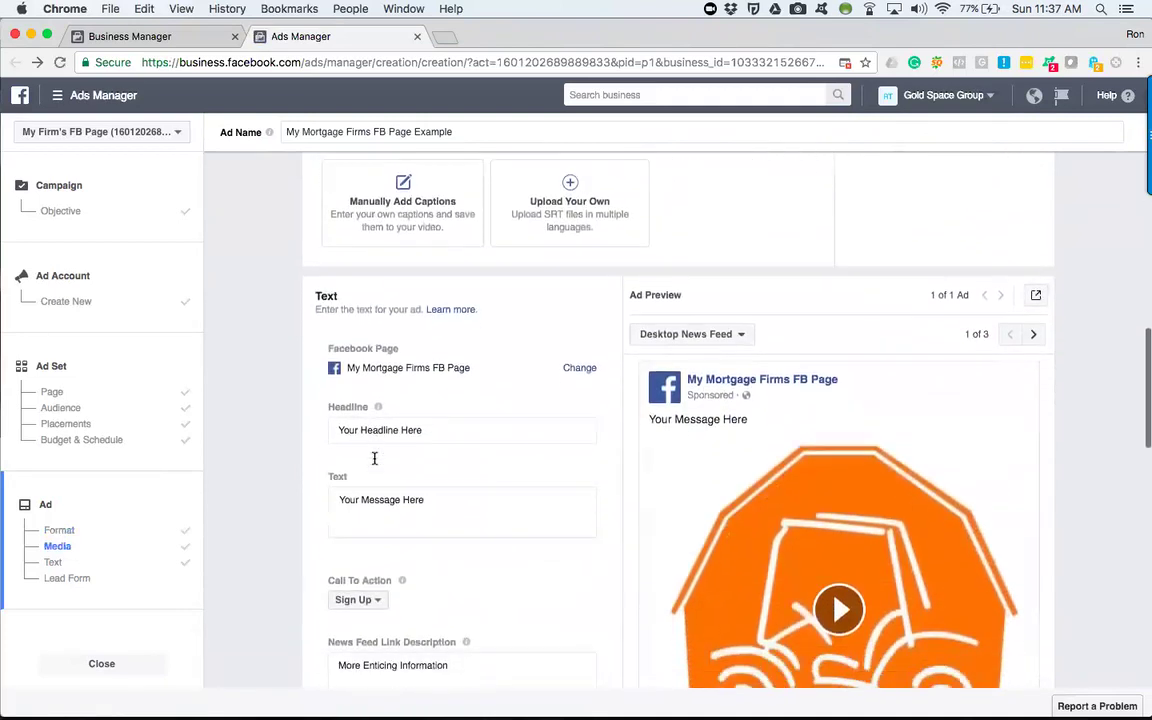
scroll(374, 458, down, 6)
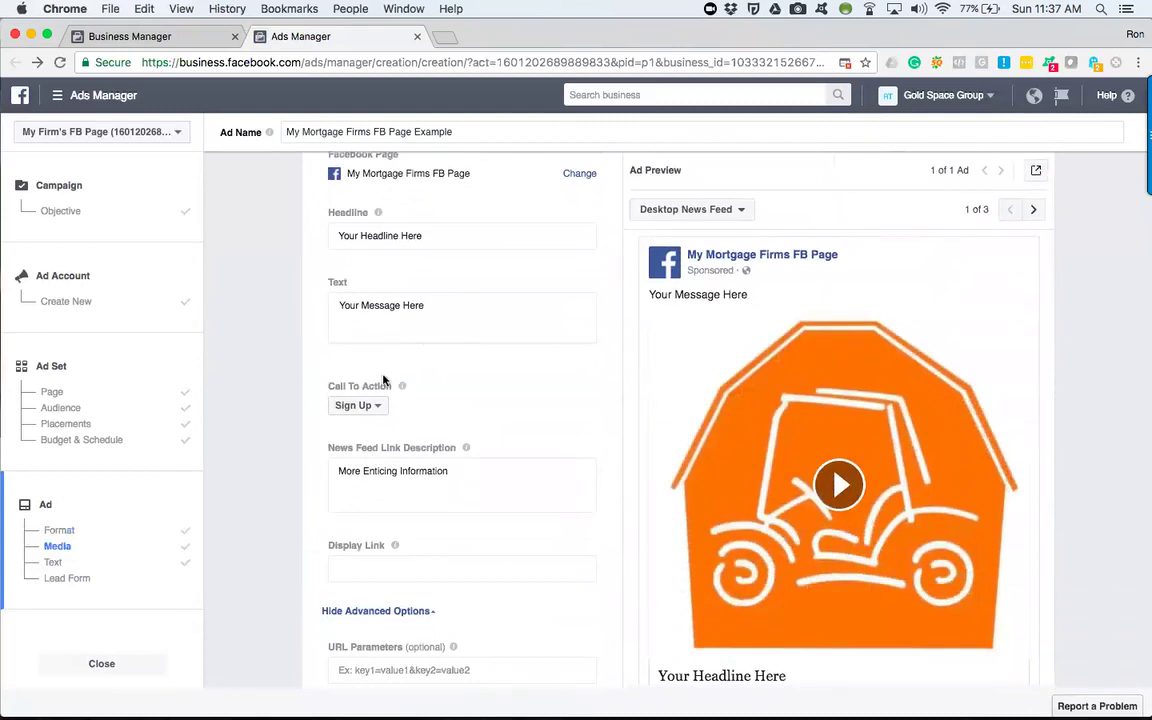
scroll(383, 380, up, 16)
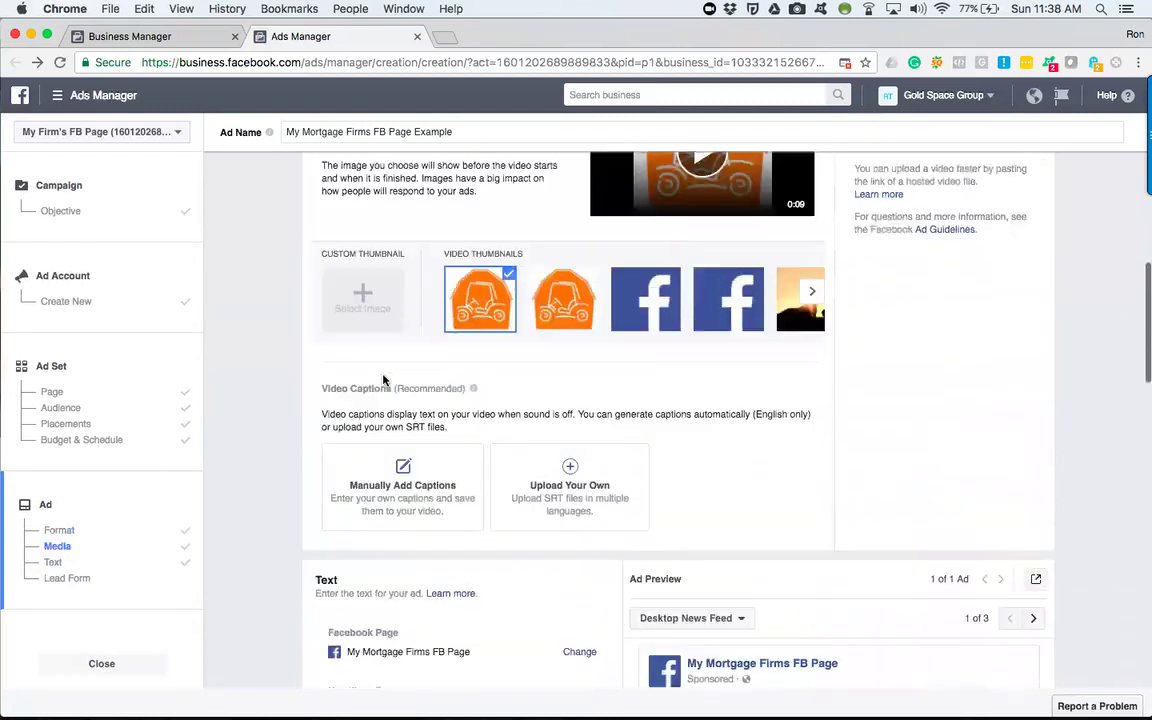
scroll(383, 380, up, 8)
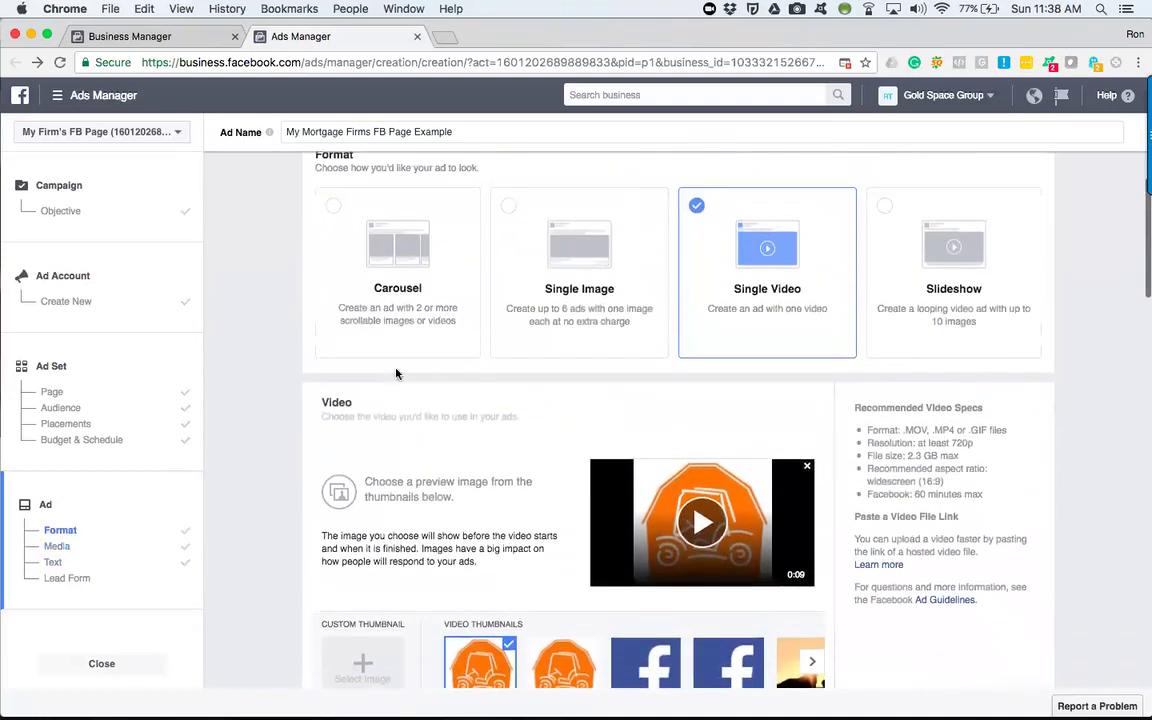
- Change the ad's format to Single Image and review its text fields against the Desktop News Feed preview
click(584, 302)
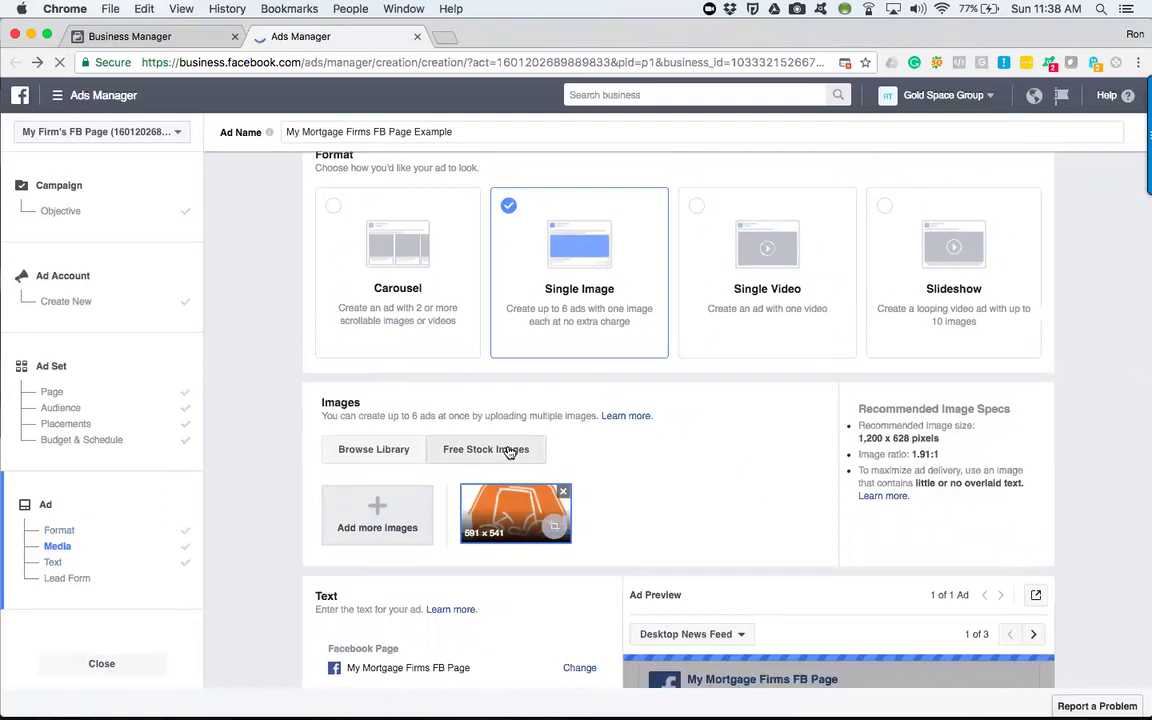
scroll(510, 452, down, 9)
scroll(528, 532, down, 2)
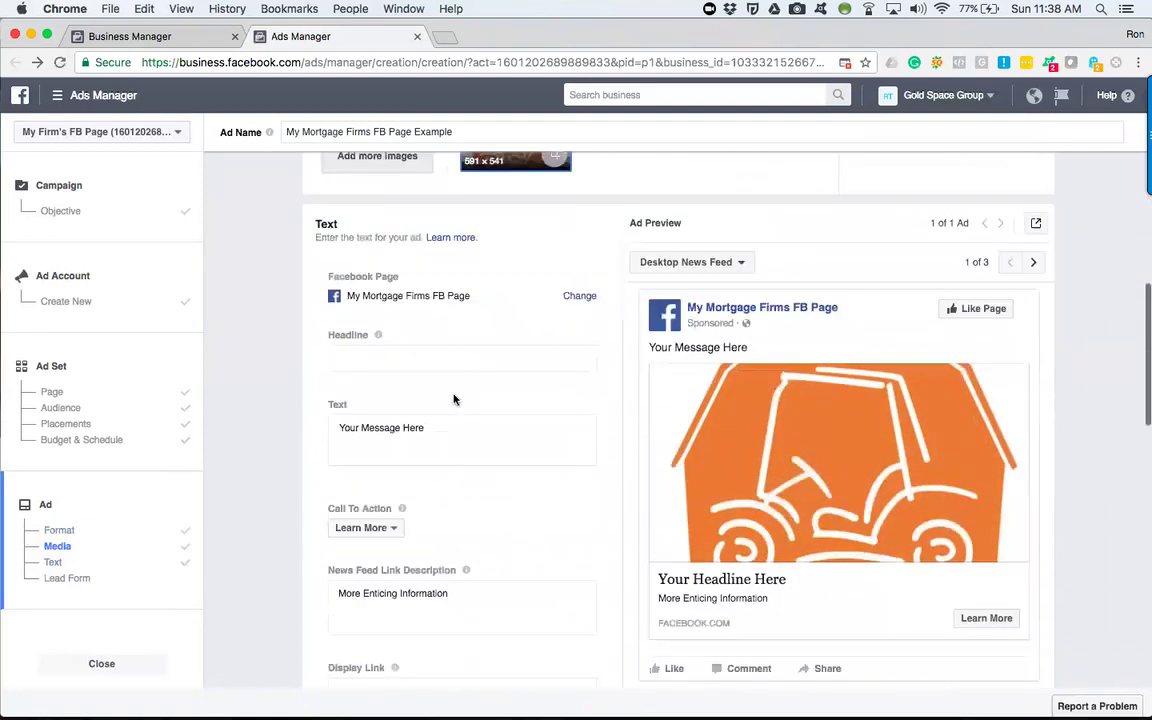
scroll(514, 537, down, 3)
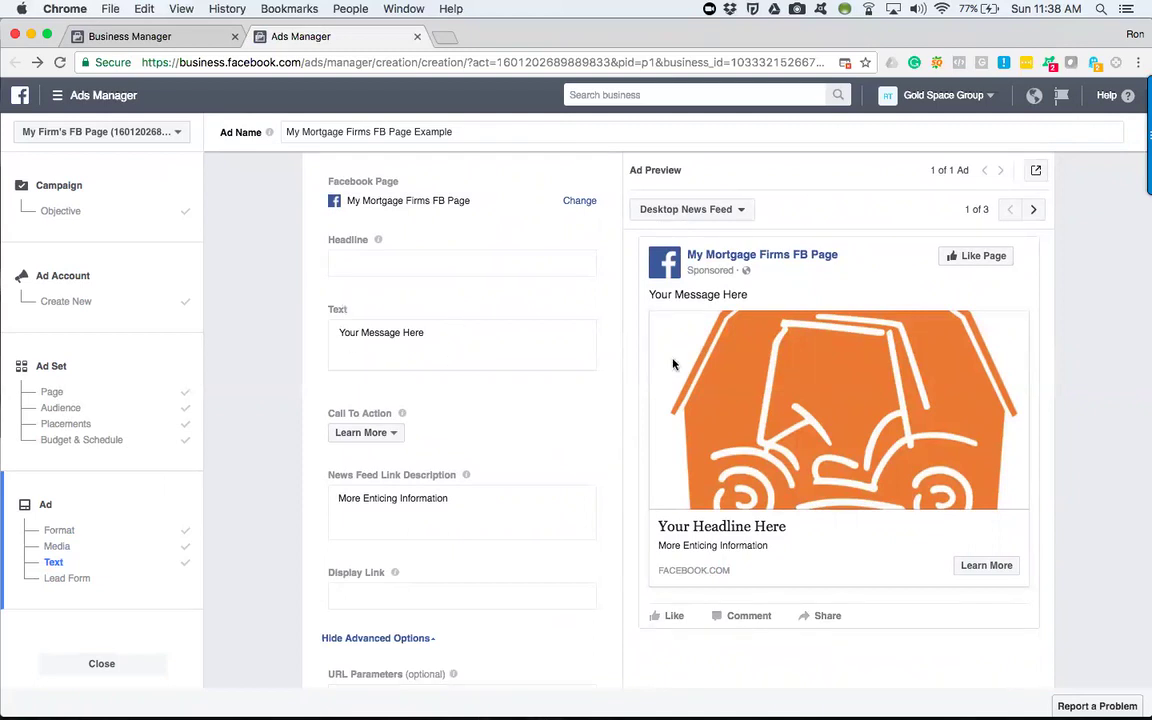
mouse_move(977, 337)
drag(427, 330, 324, 329)
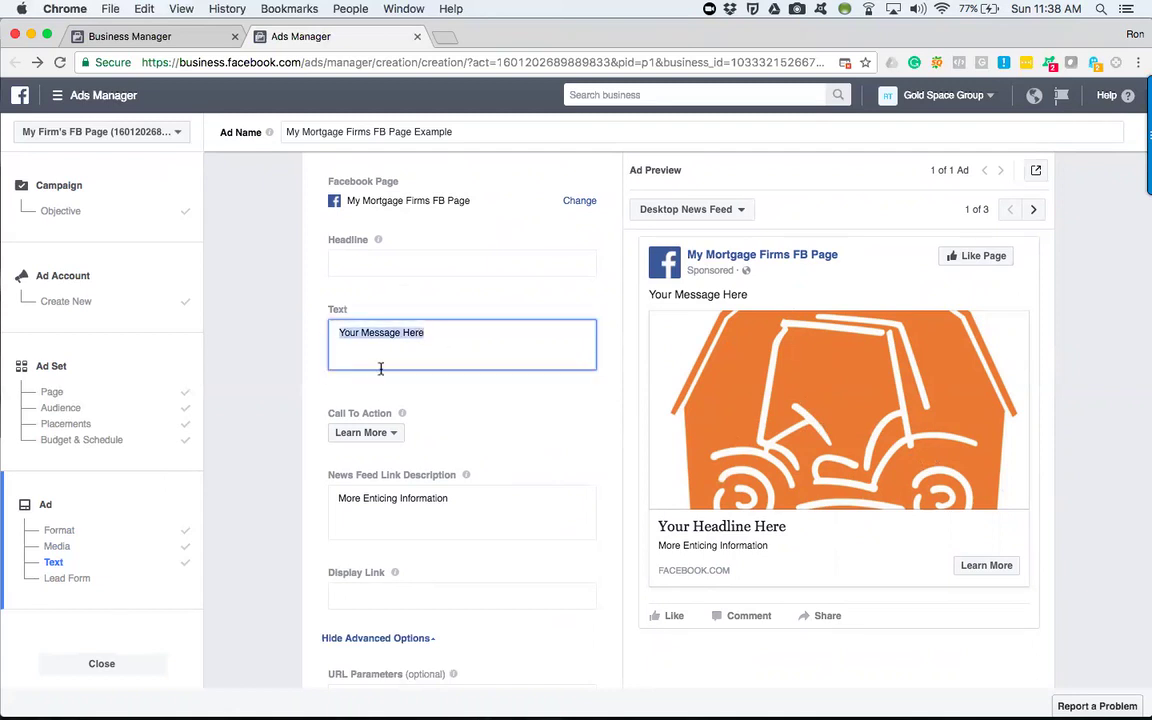
- Set the ad's pixel tracking to track all conversions from the Facebook pixel, and check which pixel is assigned
scroll(378, 407, down, 5)
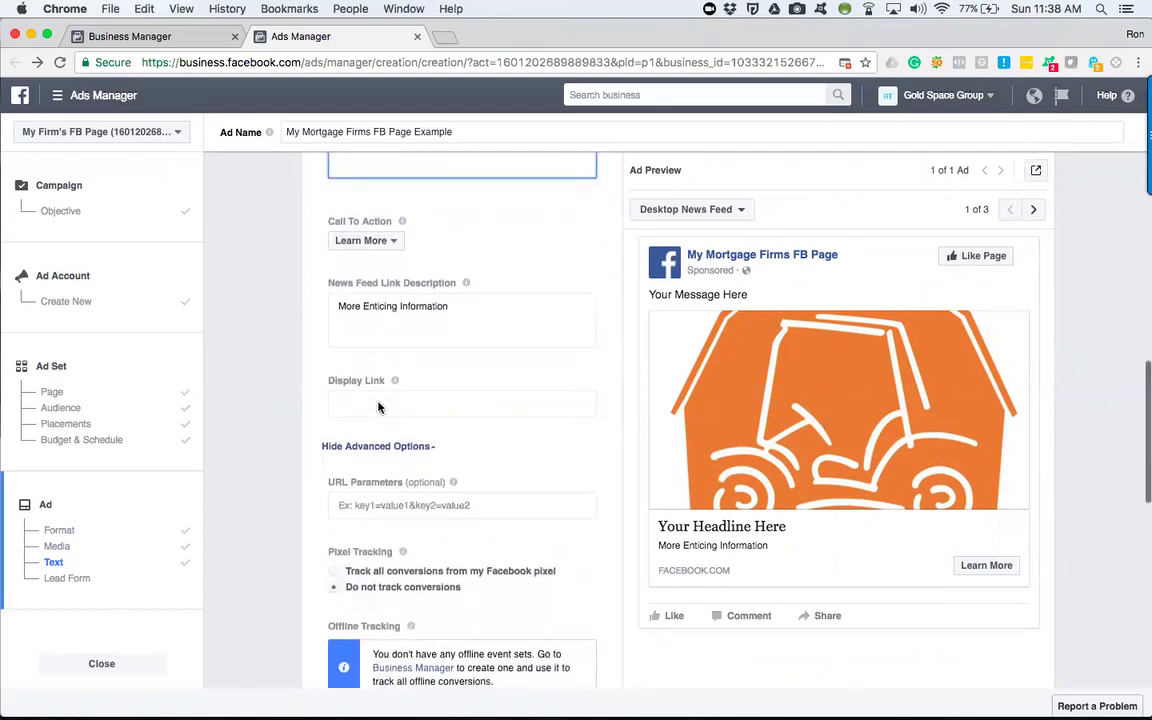
scroll(380, 405, down, 4)
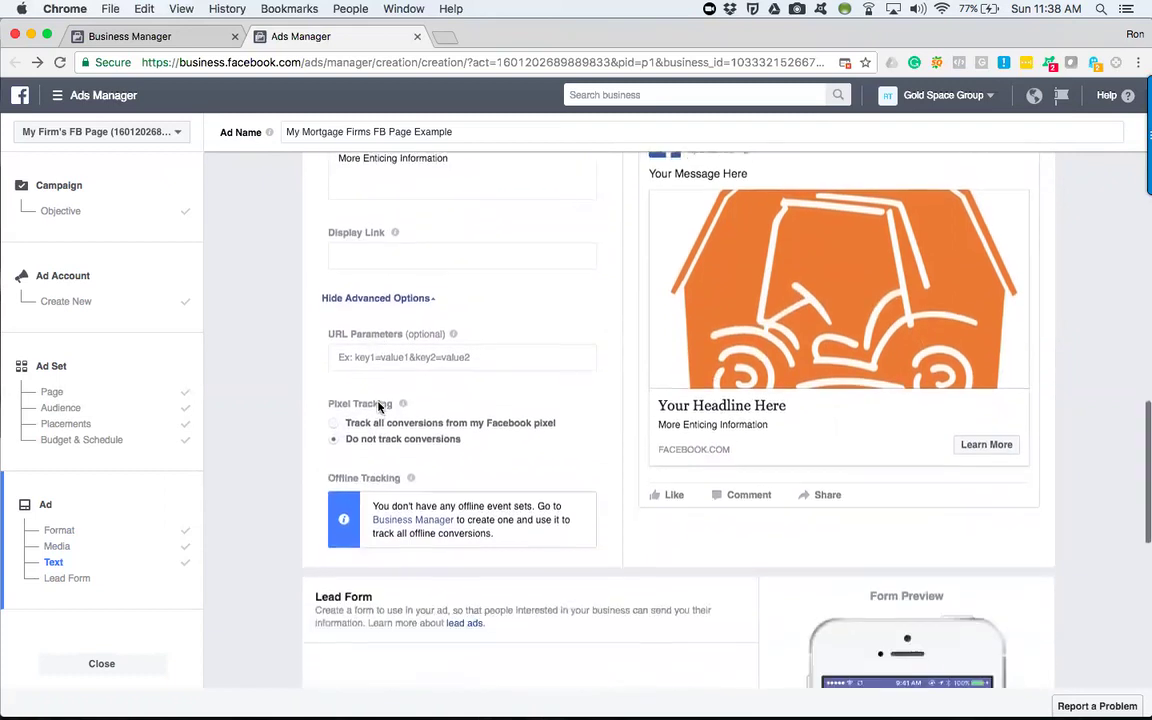
scroll(453, 335, up, 3)
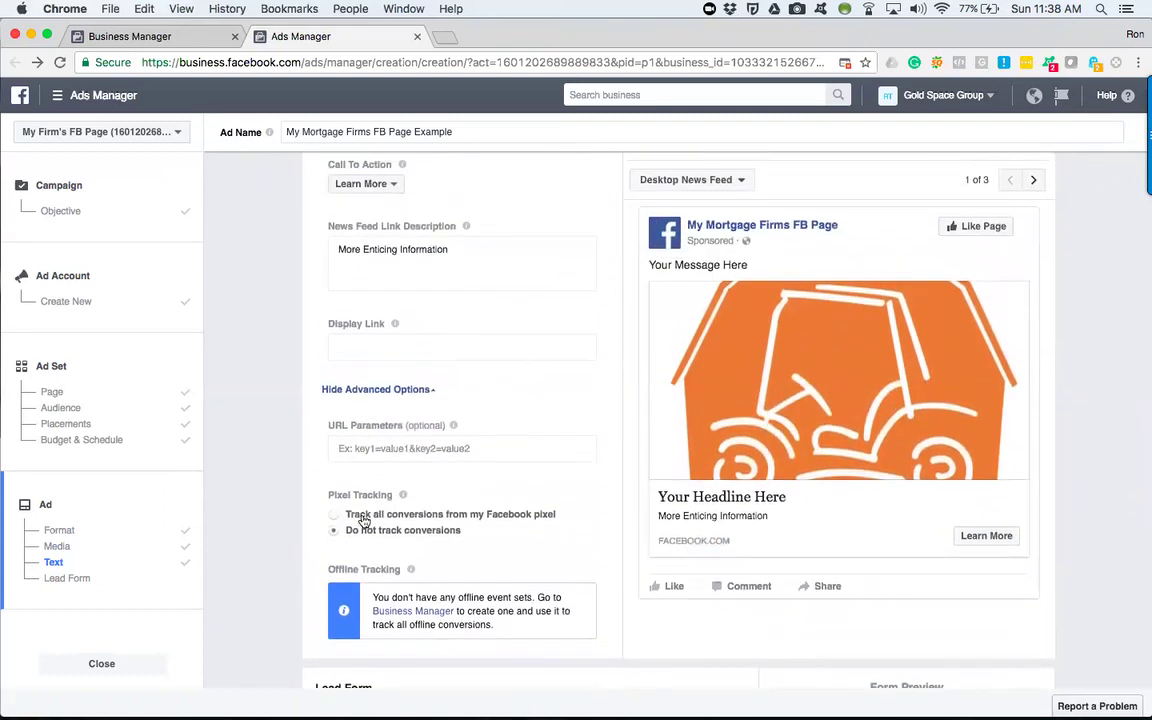
click(337, 519)
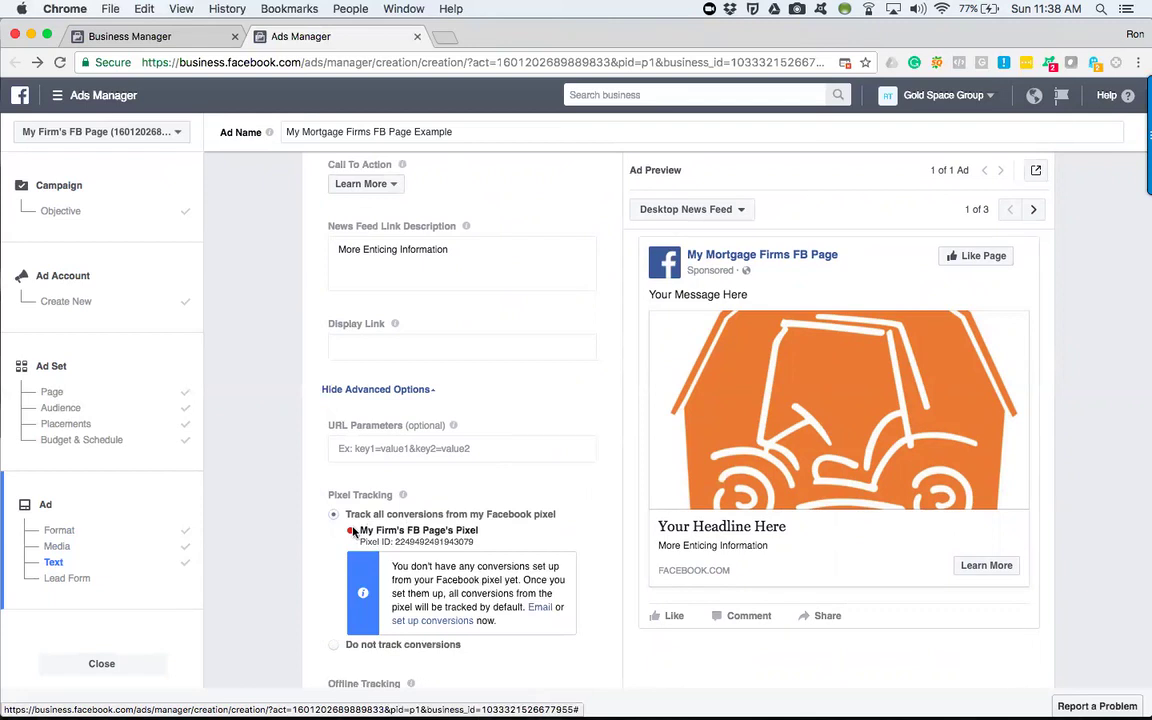
drag(358, 533, 484, 531)
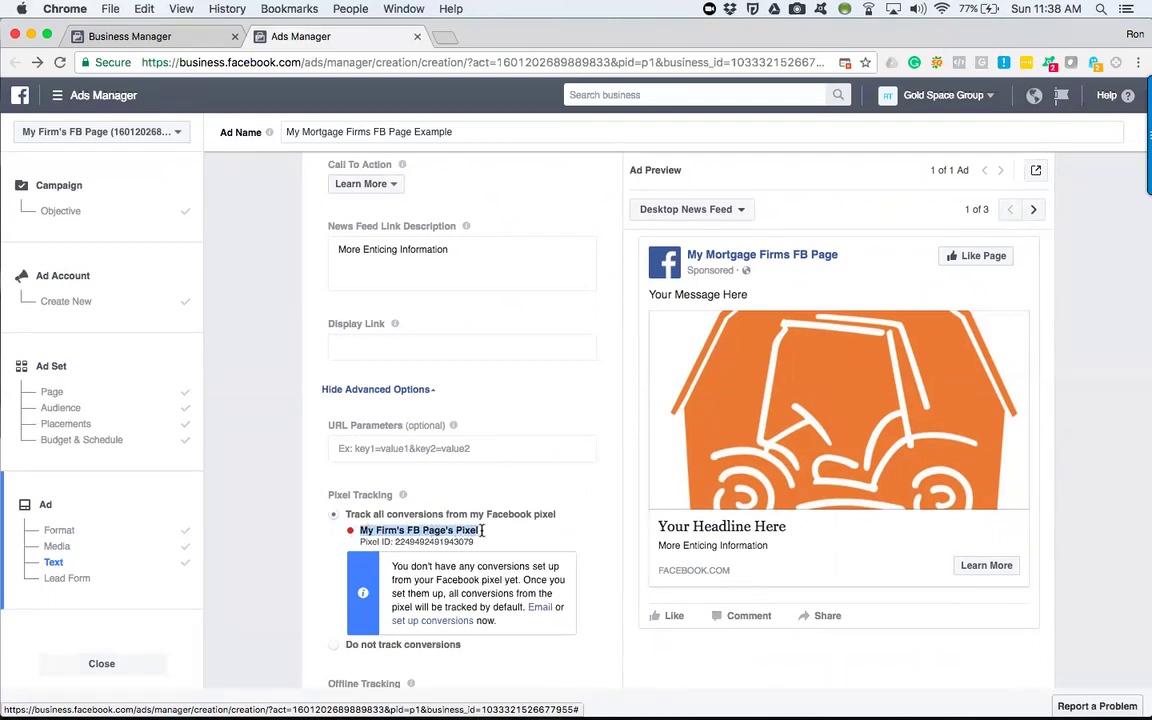